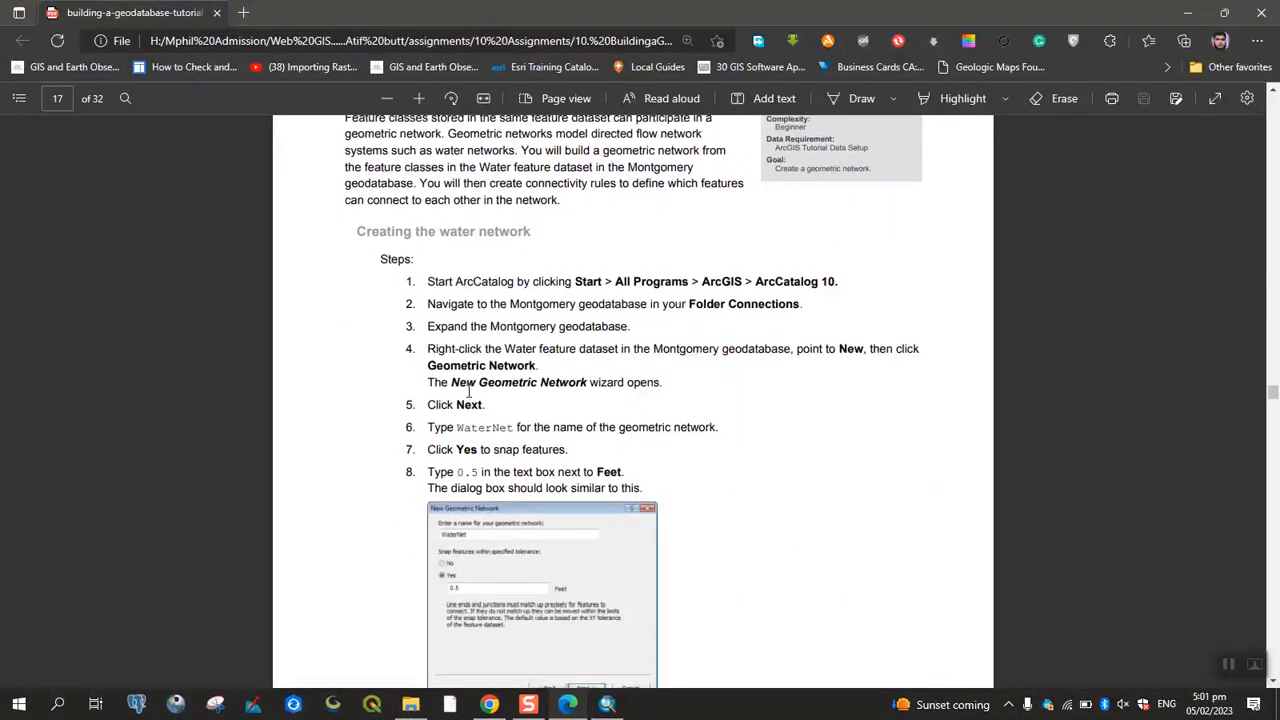
# - Switch to ArcMap and start a new geometric network in the Water feature dataset of Montgomery.gdb
pyautogui.scroll(-1, 468, 391)
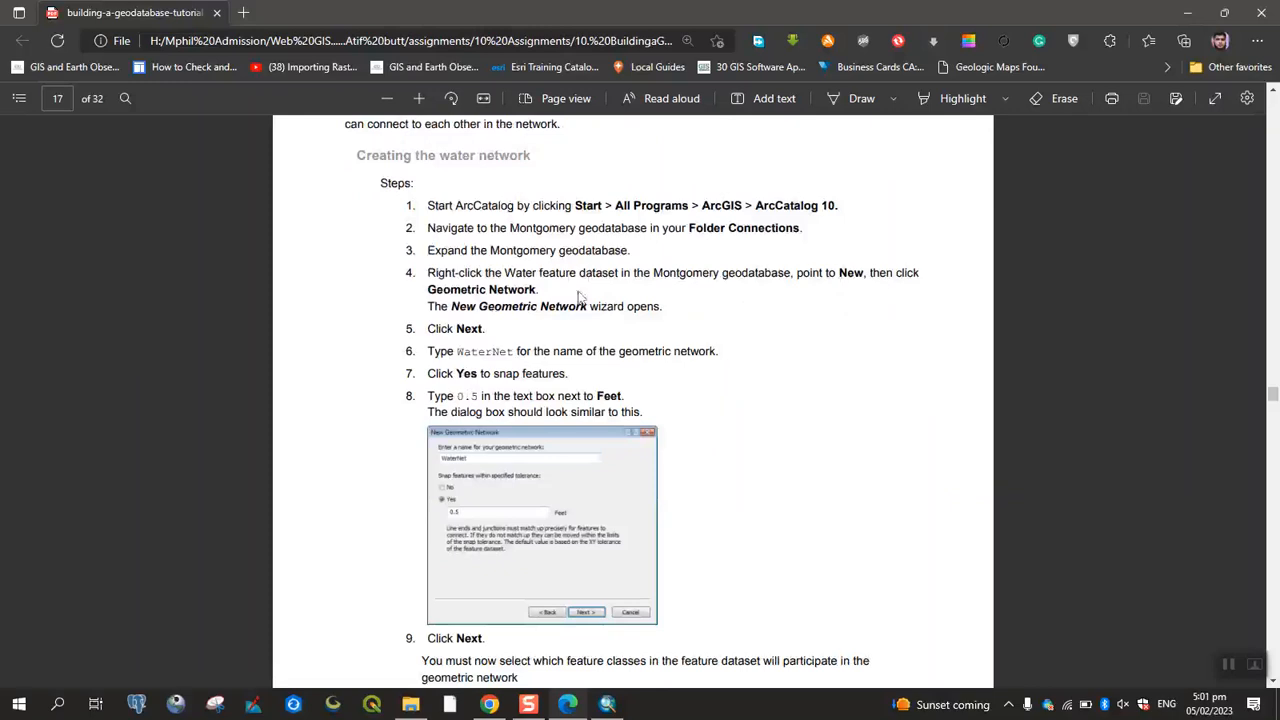
pyautogui.click(606, 704)
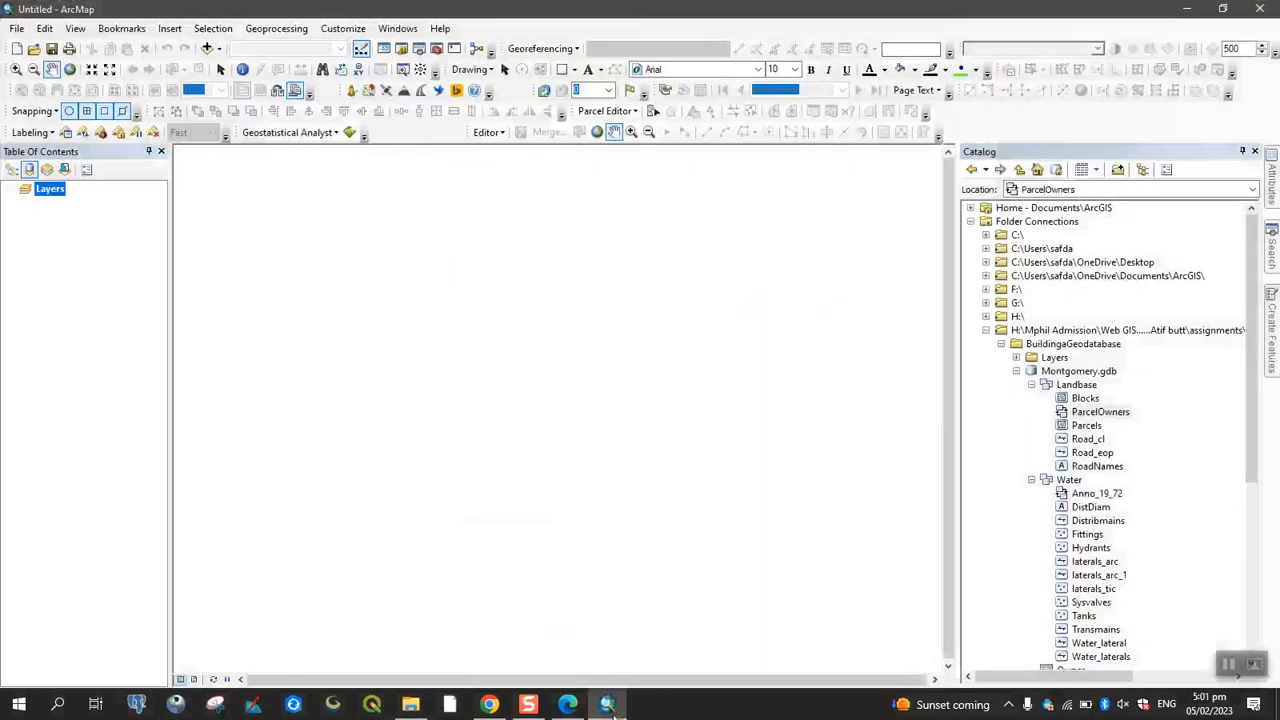
pyautogui.click(1031, 384)
pyautogui.rightClick(1064, 398)
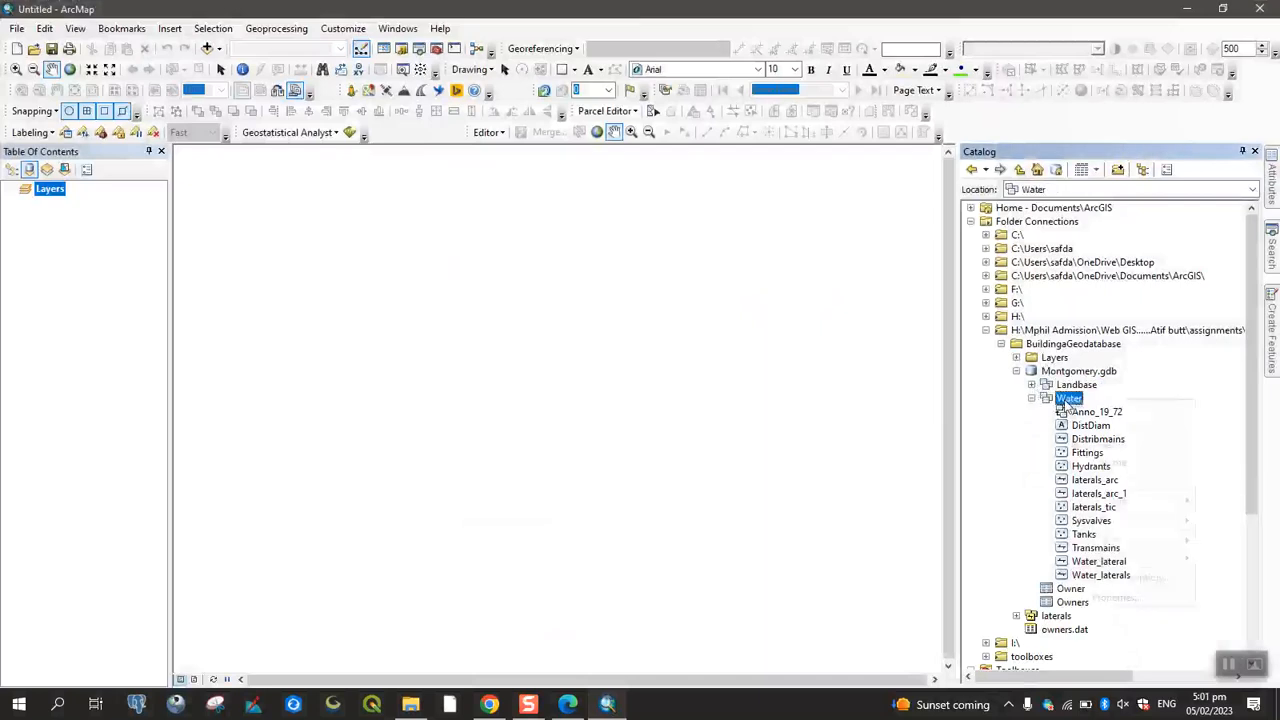
pyautogui.moveTo(1115, 520)
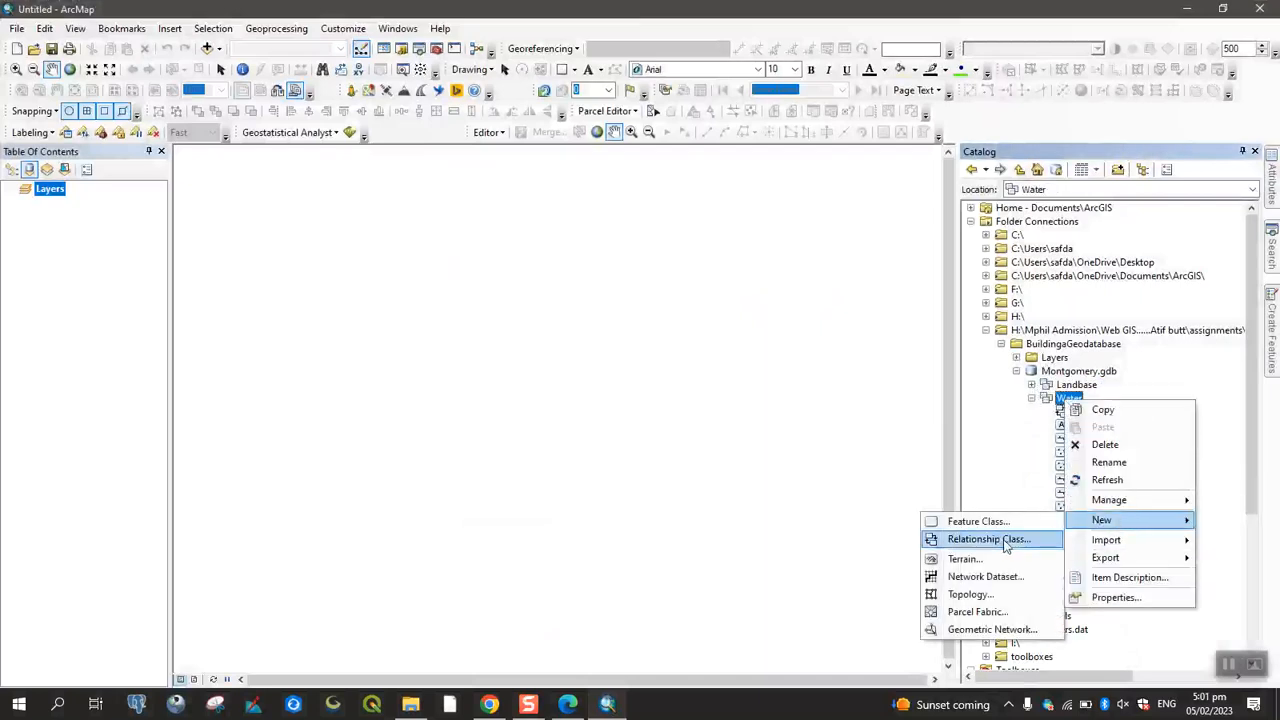
pyautogui.click(975, 630)
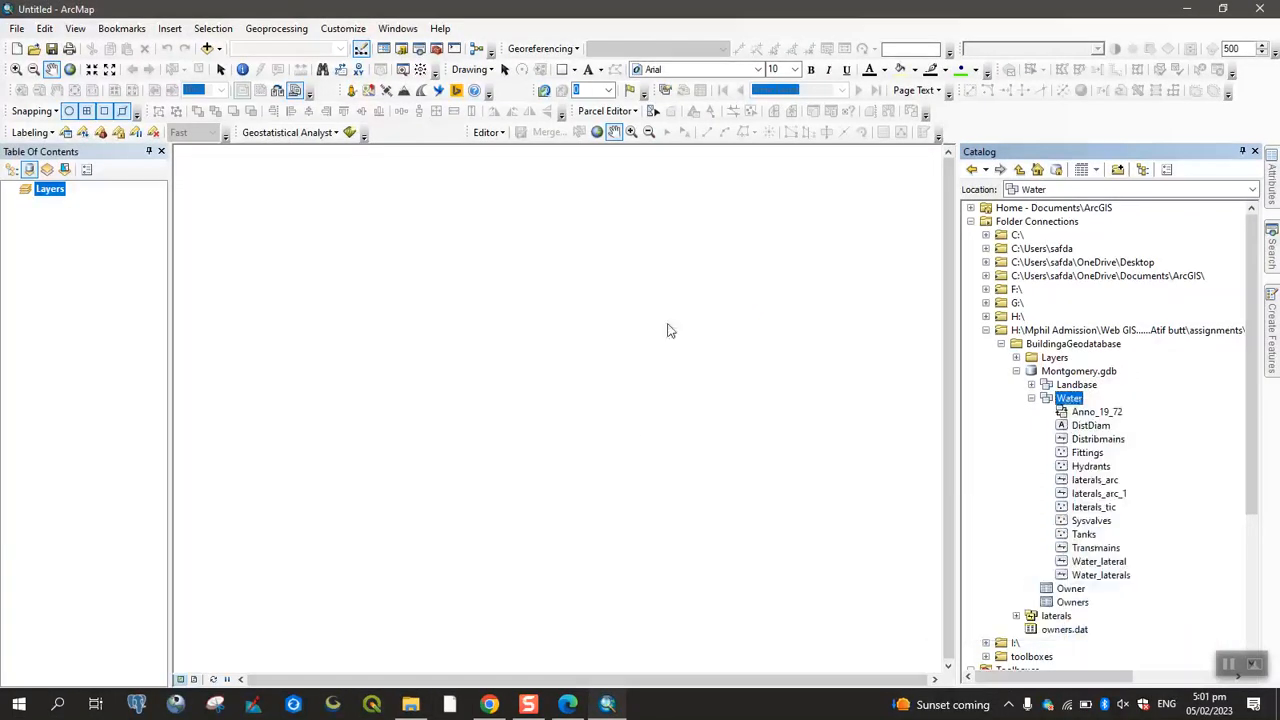
pyautogui.click(567, 704)
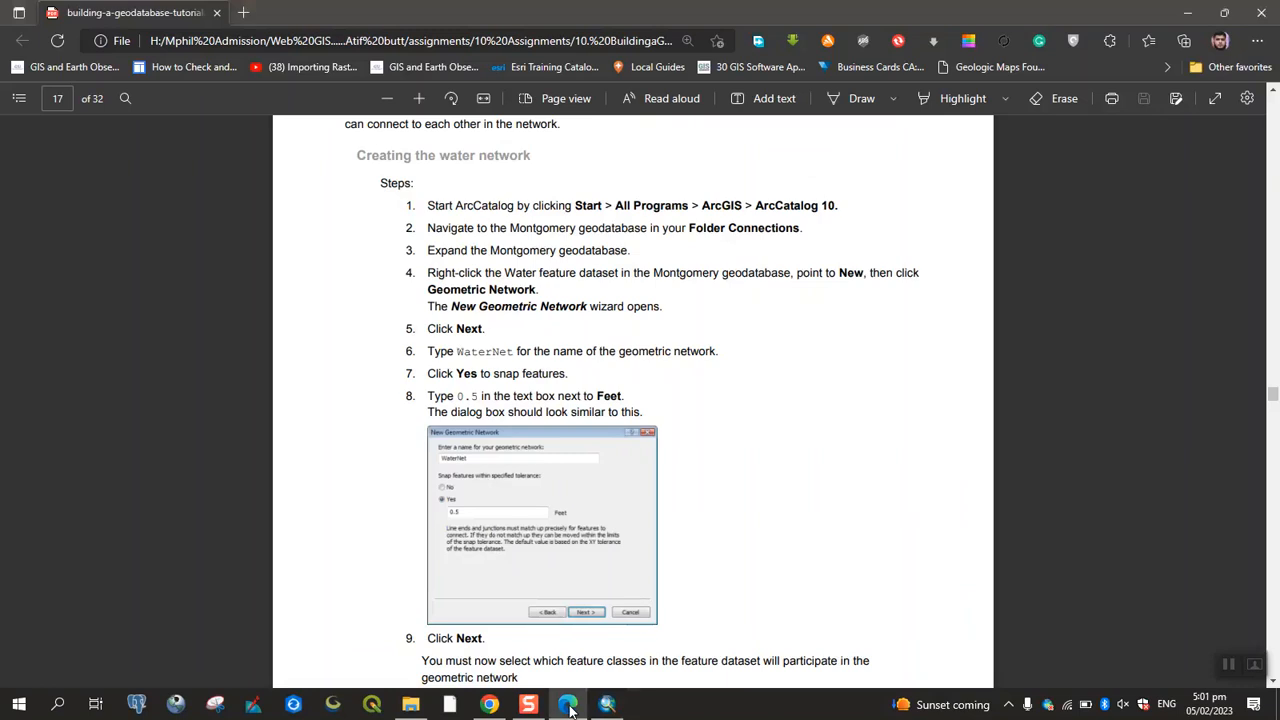
pyautogui.click(567, 704)
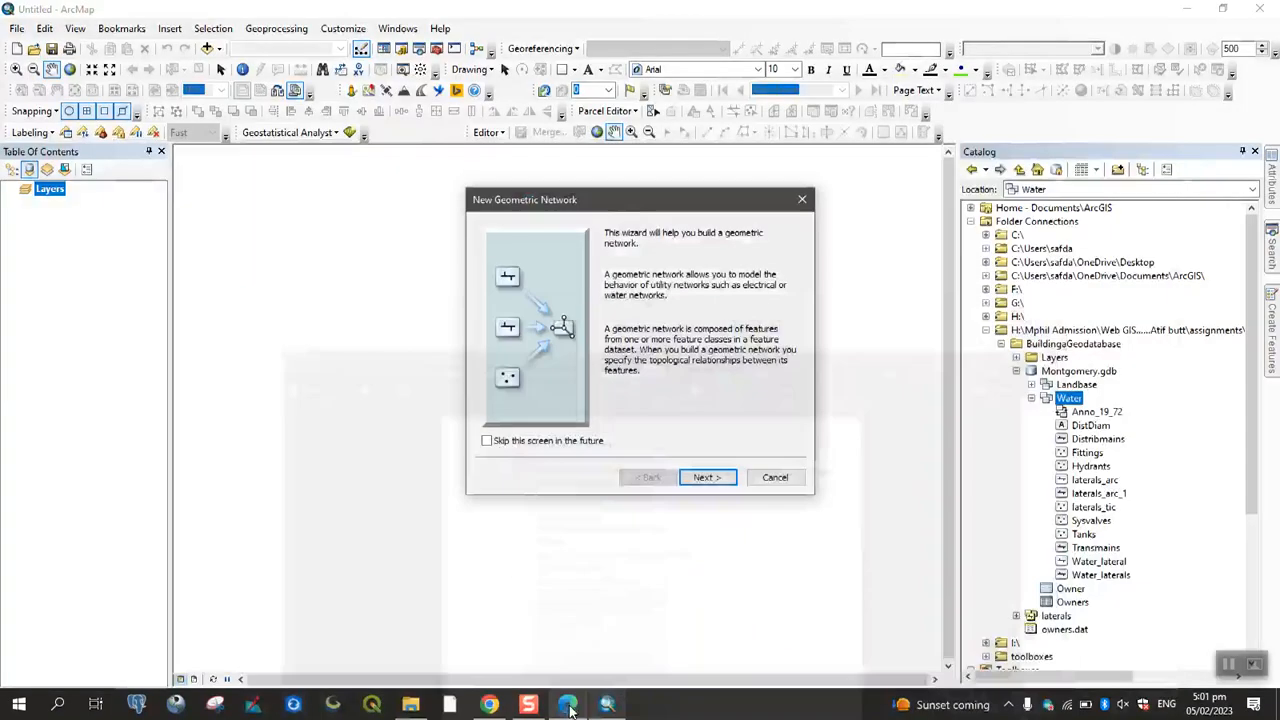
# - Keep the network name Water_Net and enable feature snapping with a tolerance of 0.5 feet
pyautogui.click(699, 477)
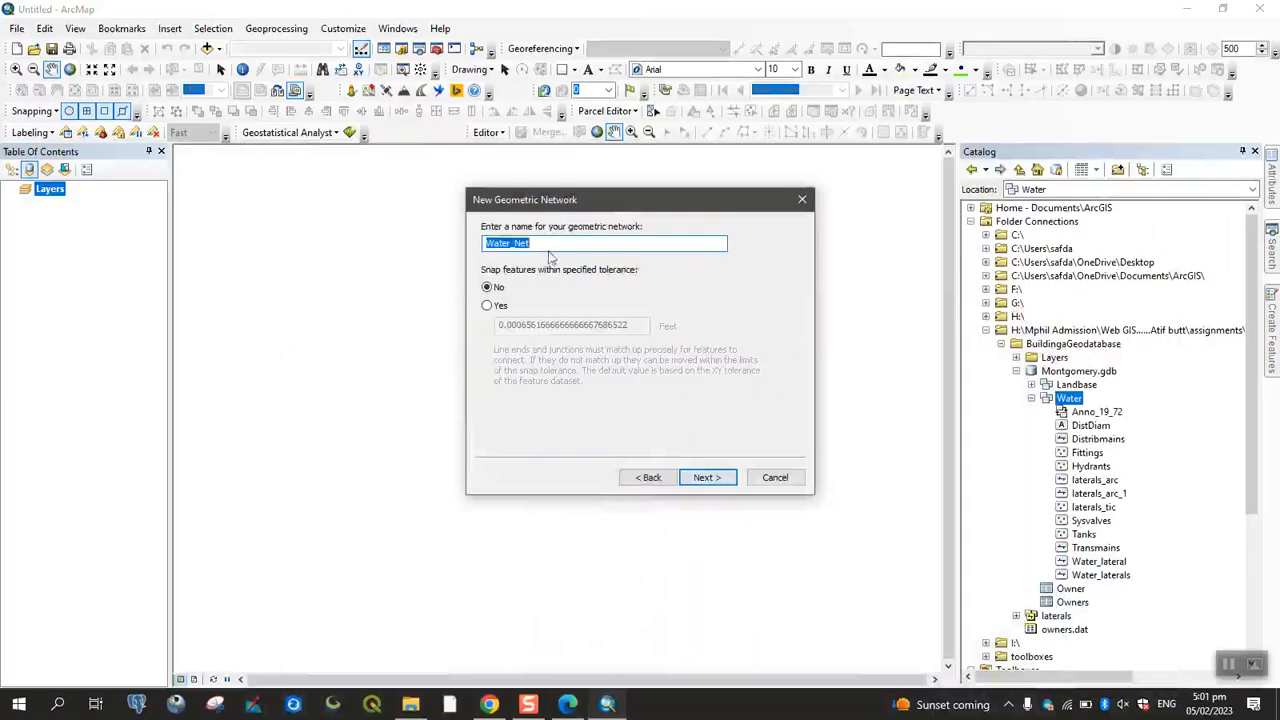
pyautogui.click(567, 704)
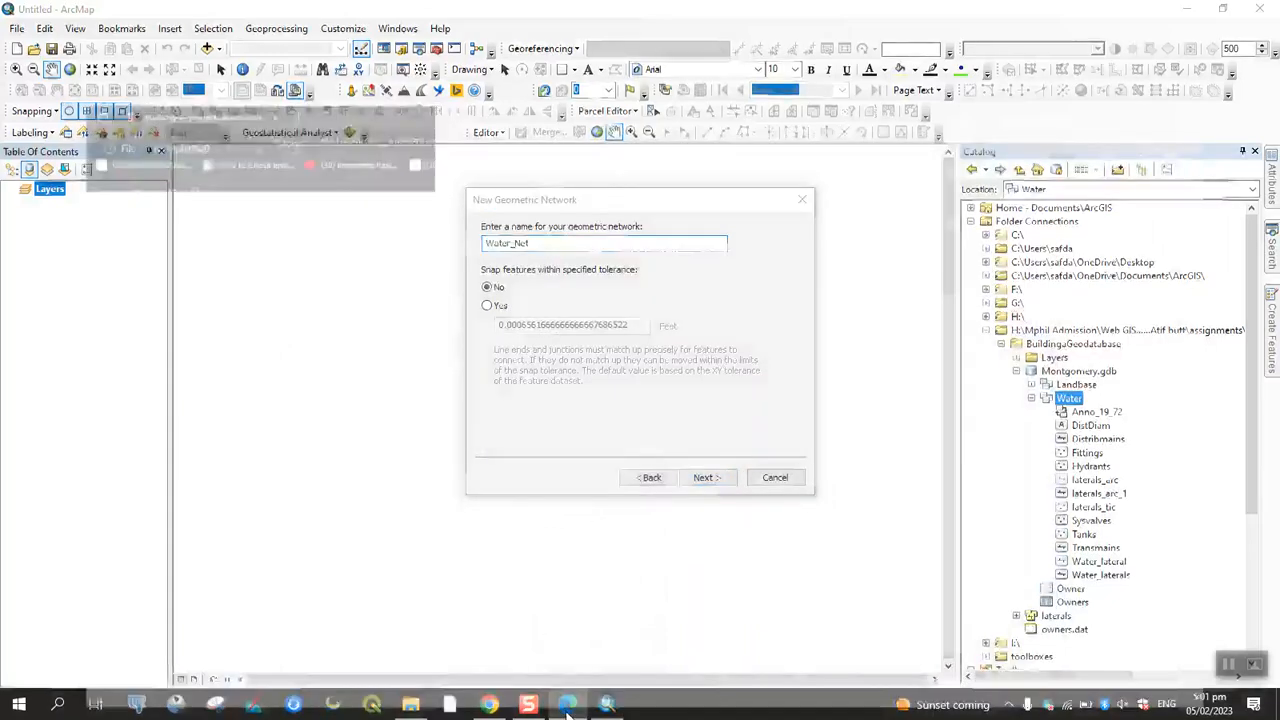
pyautogui.press('Down')
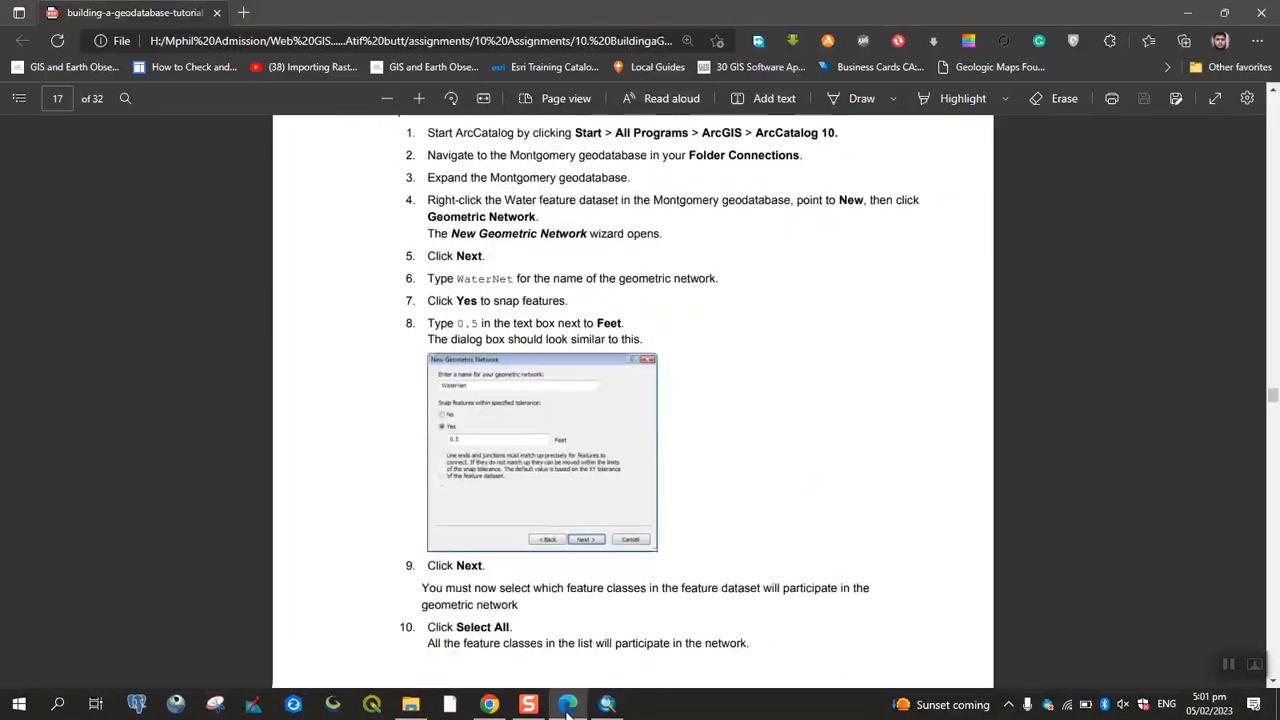
pyautogui.press('Down')
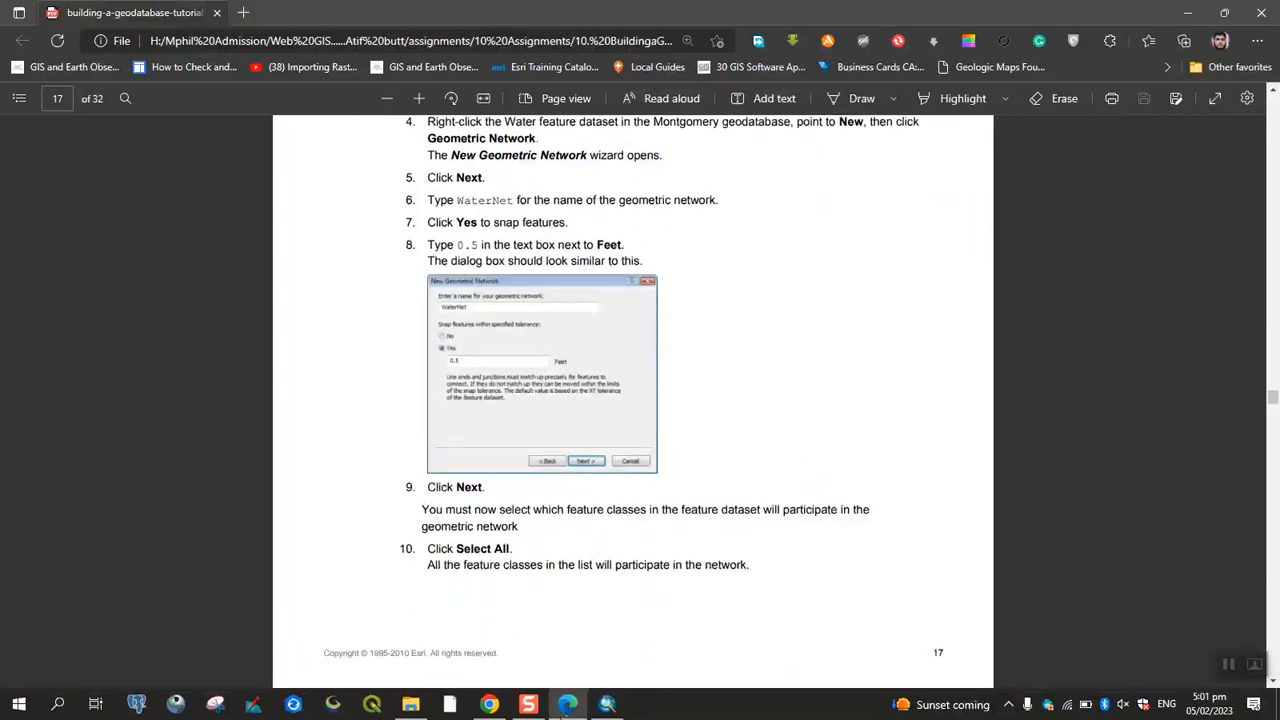
pyautogui.click(607, 704)
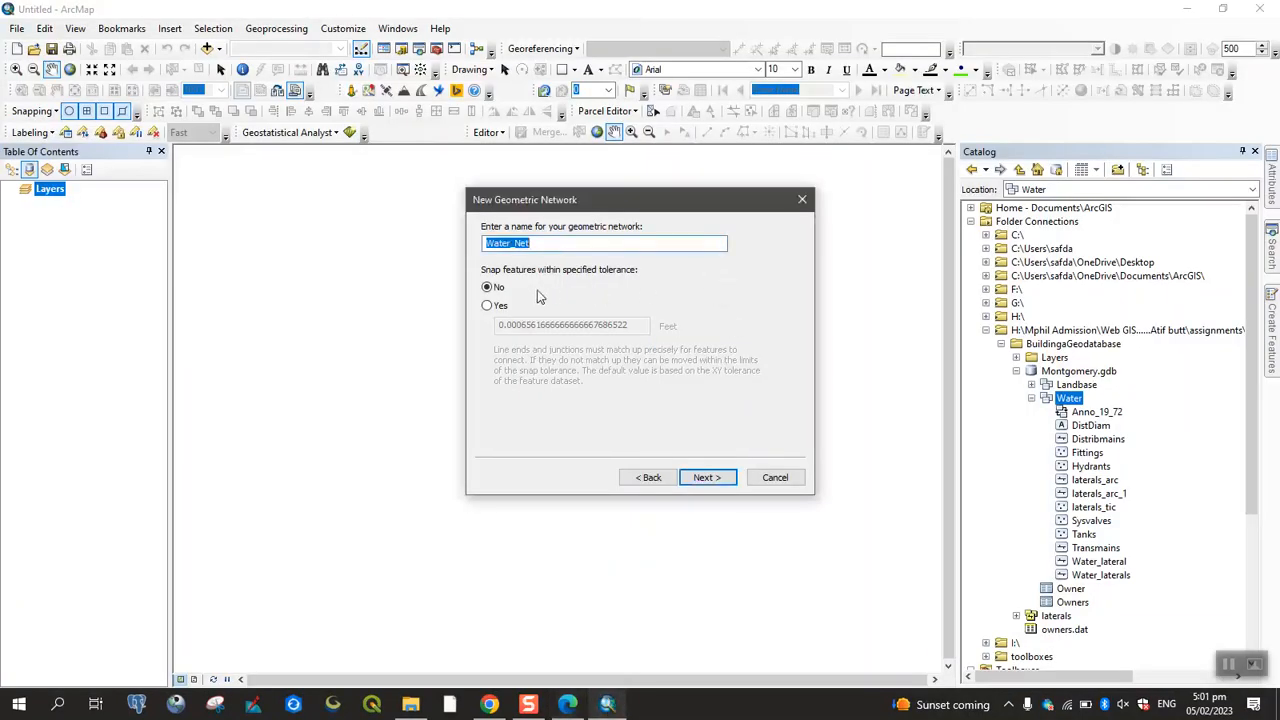
pyautogui.click(497, 307)
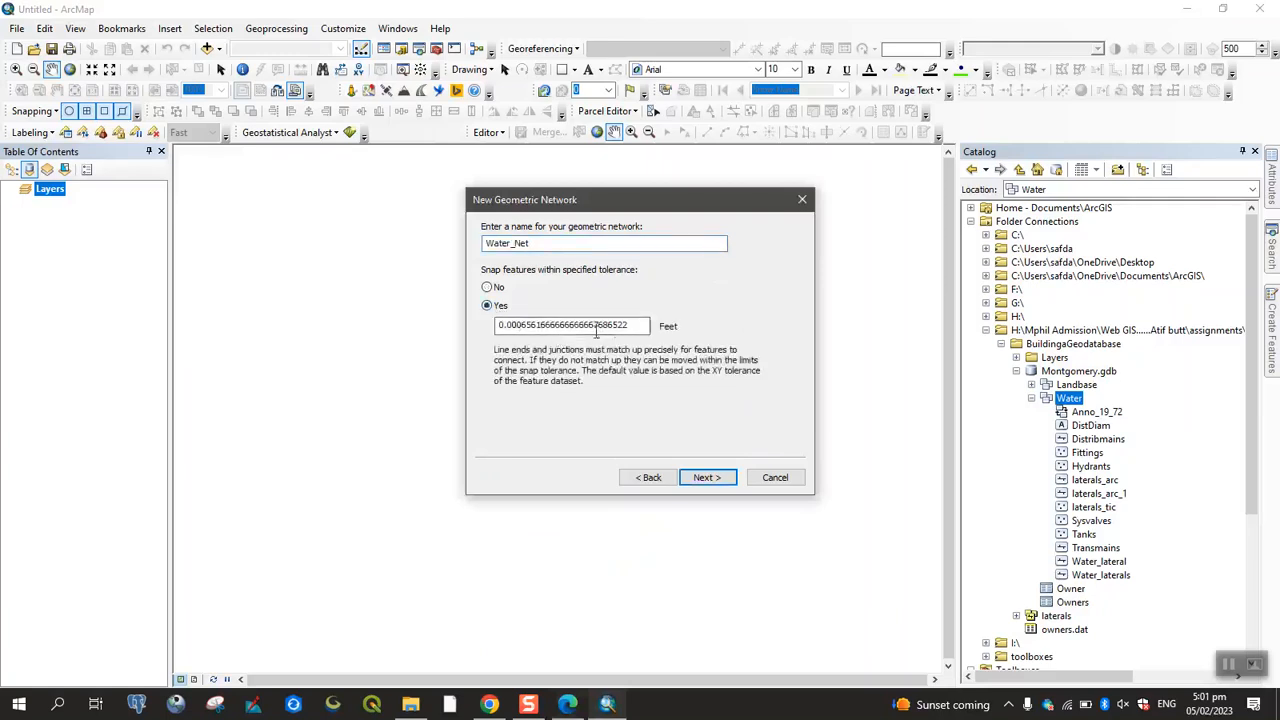
pyautogui.doubleClick(519, 326)
pyautogui.write('0.0')
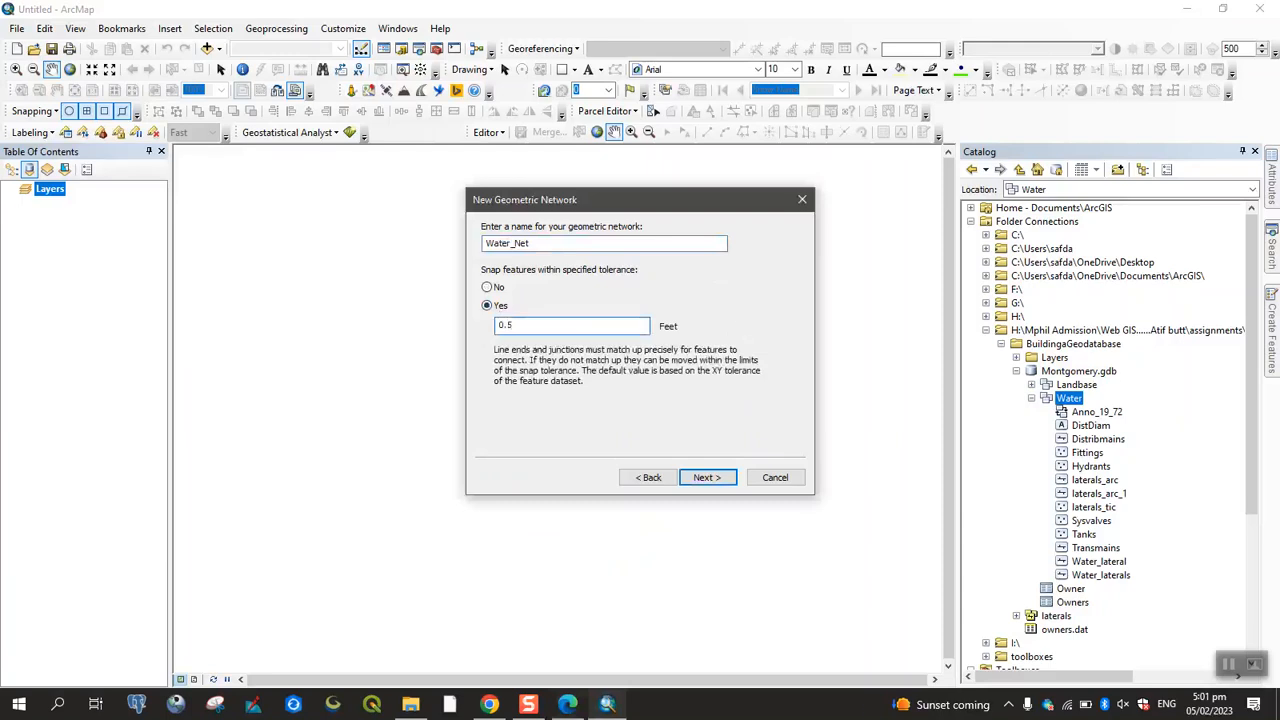
# - Check the tutorial PDF in Edge, return to the ArcMap wizard, and include all the feature classes in the network
pyautogui.click(567, 704)
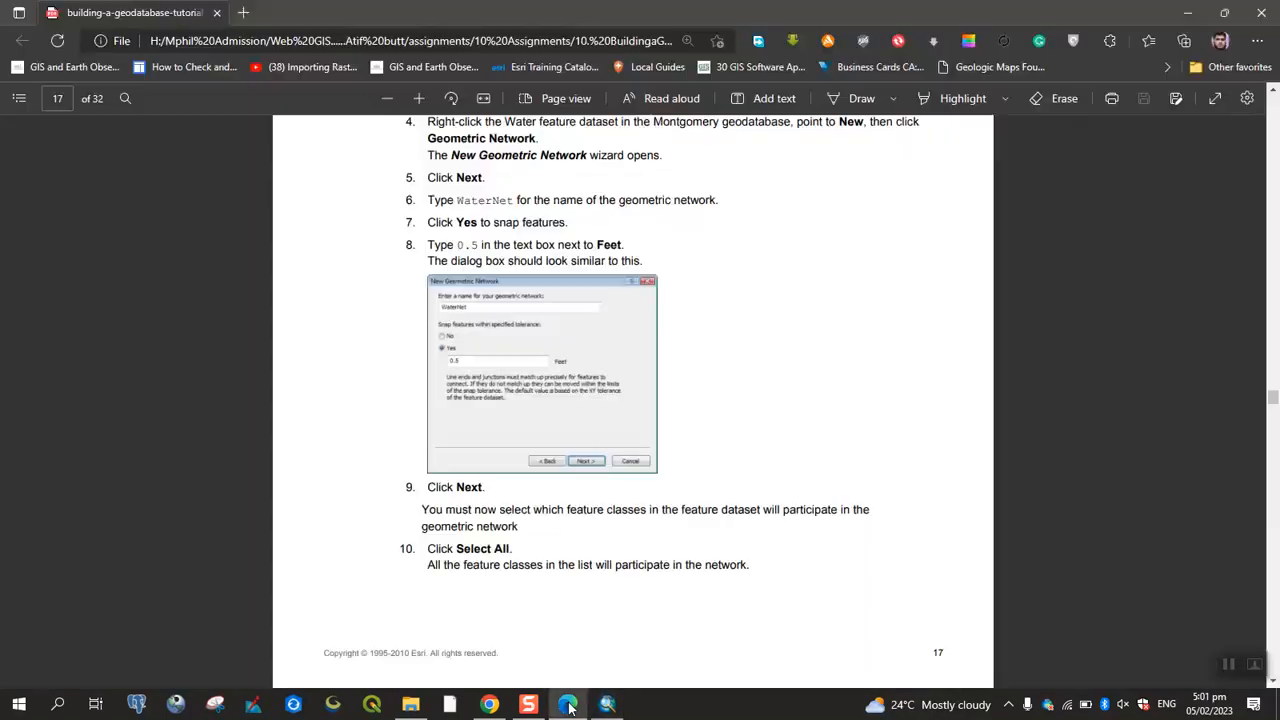
pyautogui.click(607, 704)
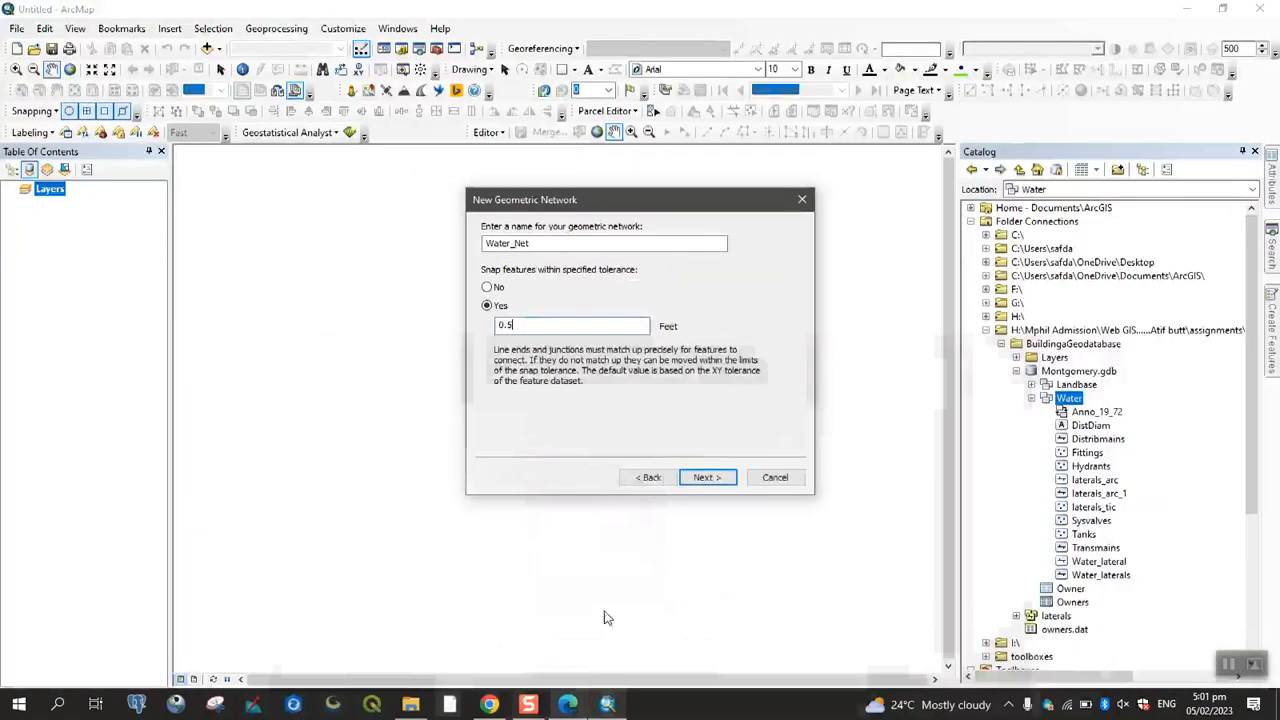
pyautogui.click(705, 477)
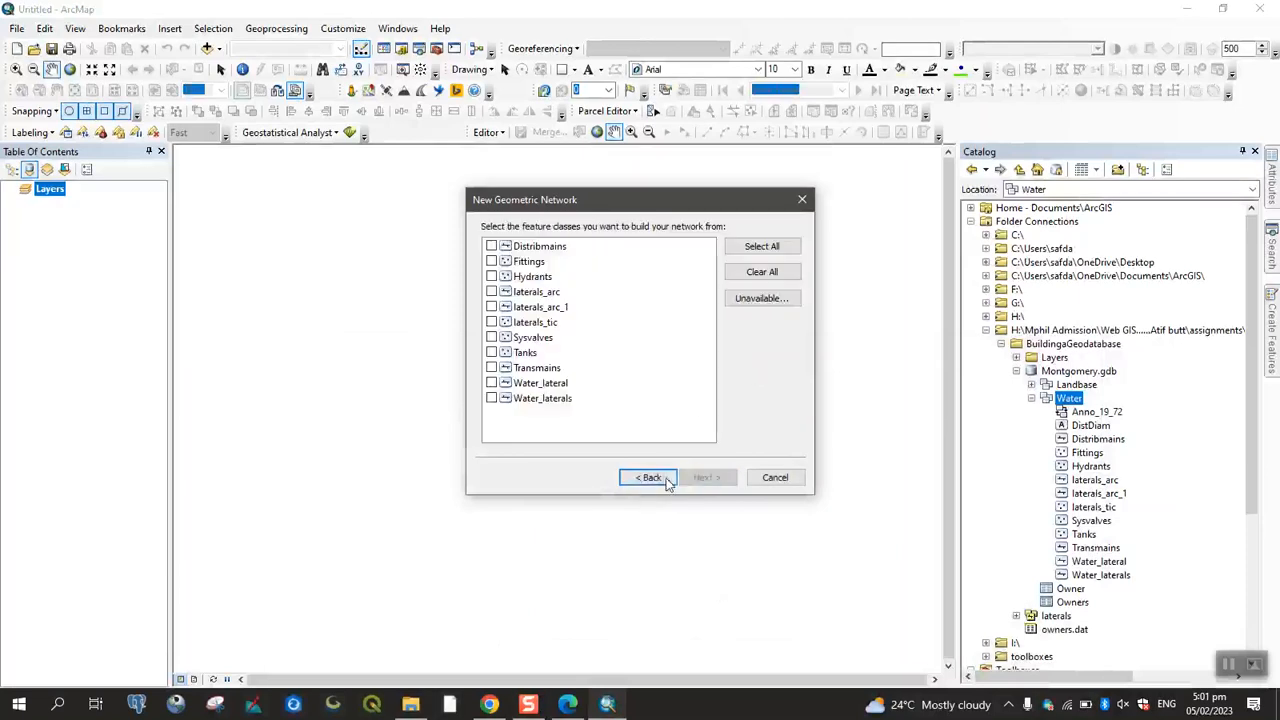
pyautogui.click(771, 251)
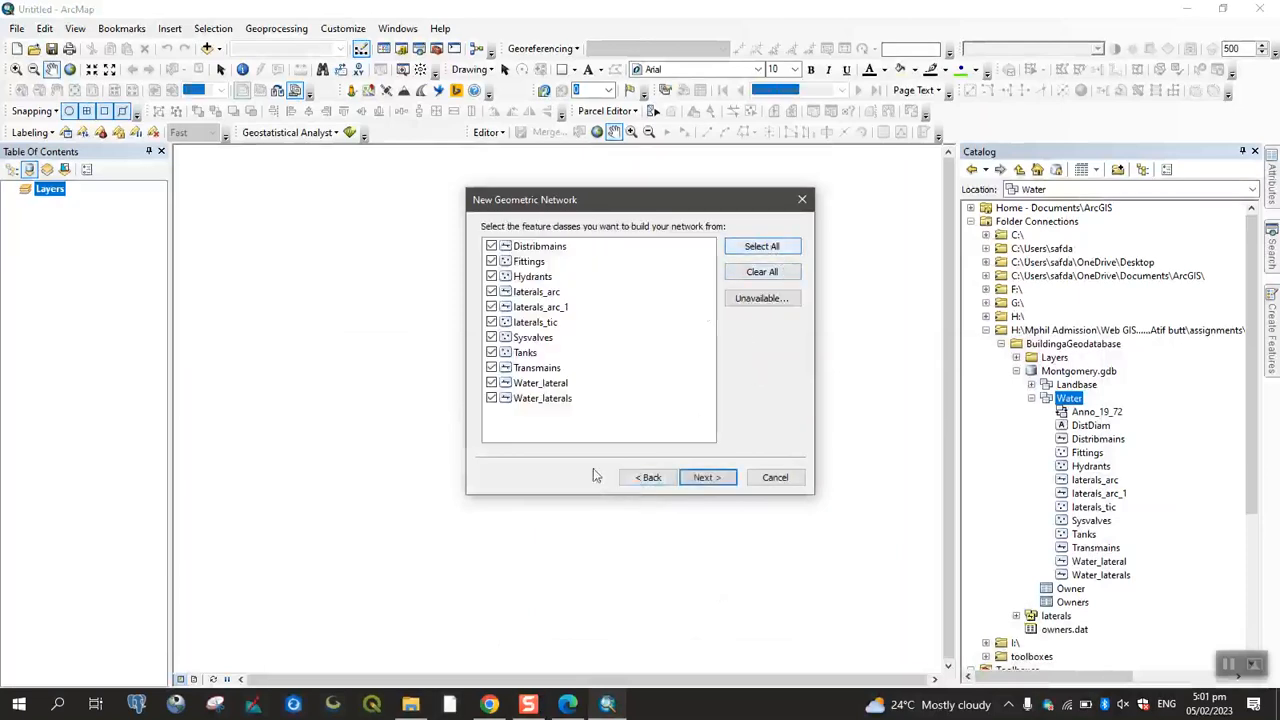
# - Consult the tutorial's following steps in Edge, and choose No for preserving existing enabled values in the ArcMap wizard
pyautogui.click(567, 704)
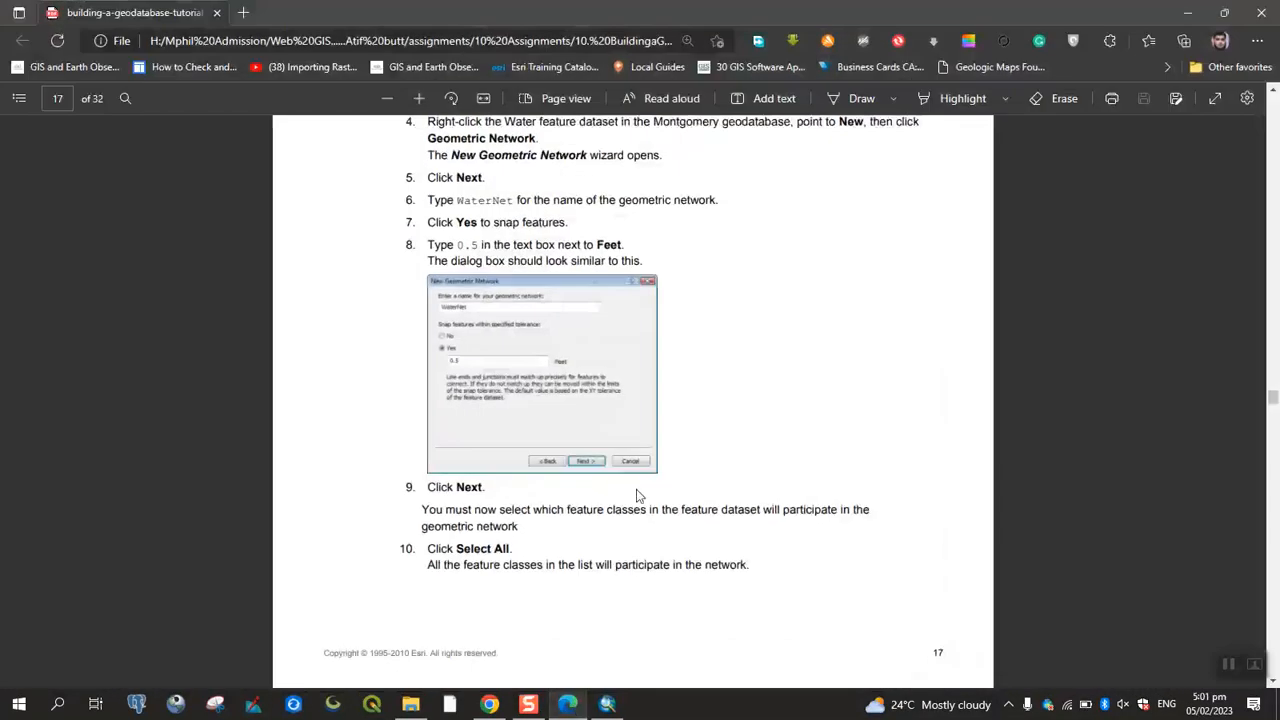
pyautogui.scroll(-8, 636, 489)
pyautogui.scroll(-1, 636, 489)
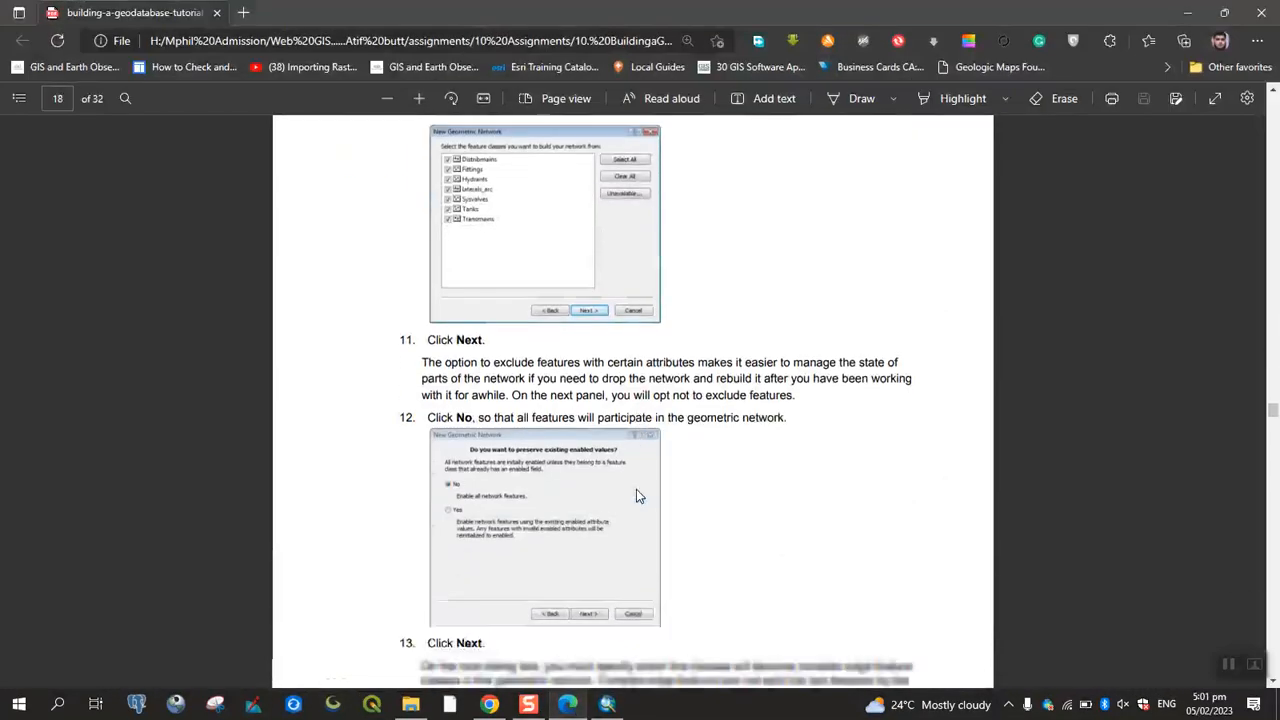
pyautogui.scroll(-1, 636, 489)
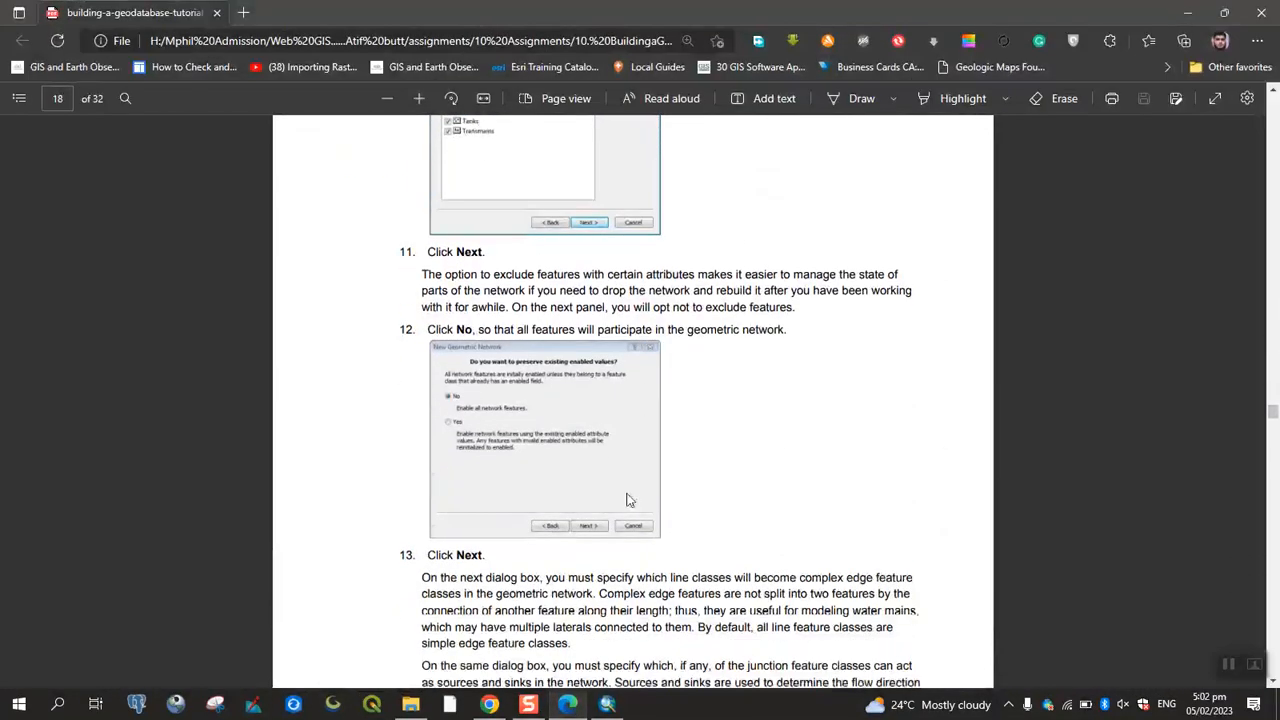
pyautogui.hotkey('alt', 'Tab')
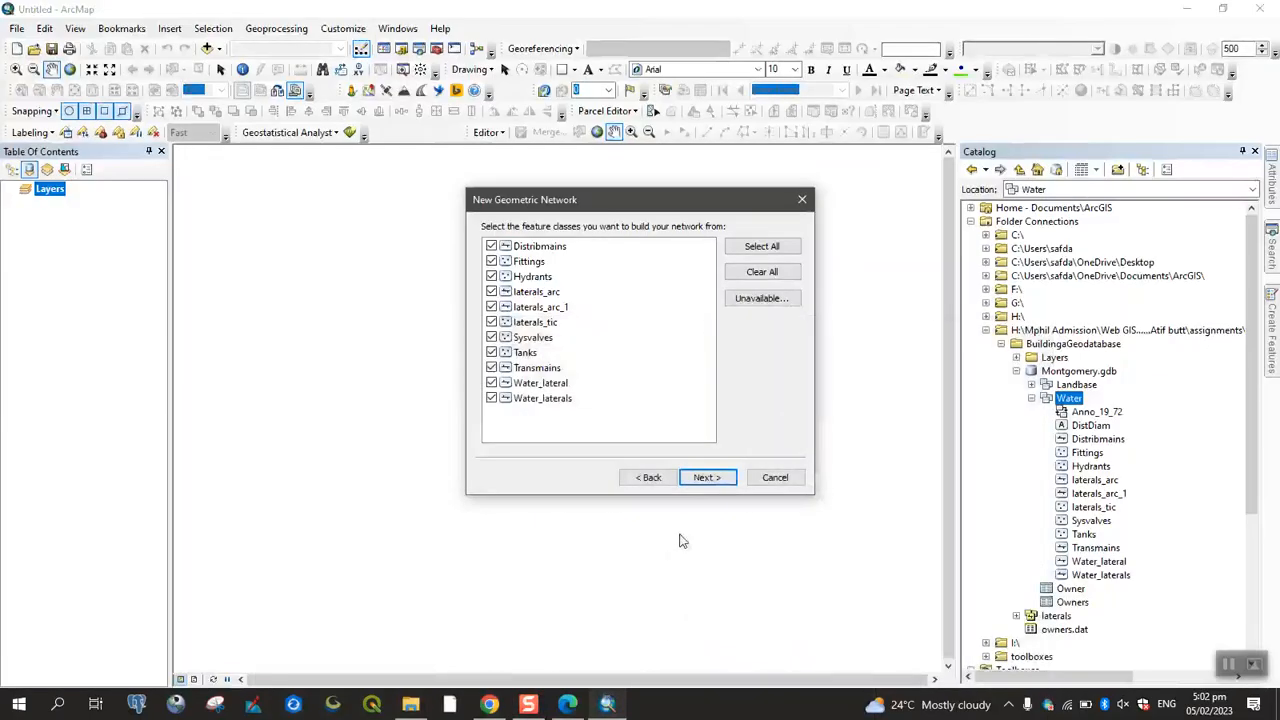
pyautogui.click(700, 477)
pyautogui.click(494, 281)
pyautogui.click(702, 478)
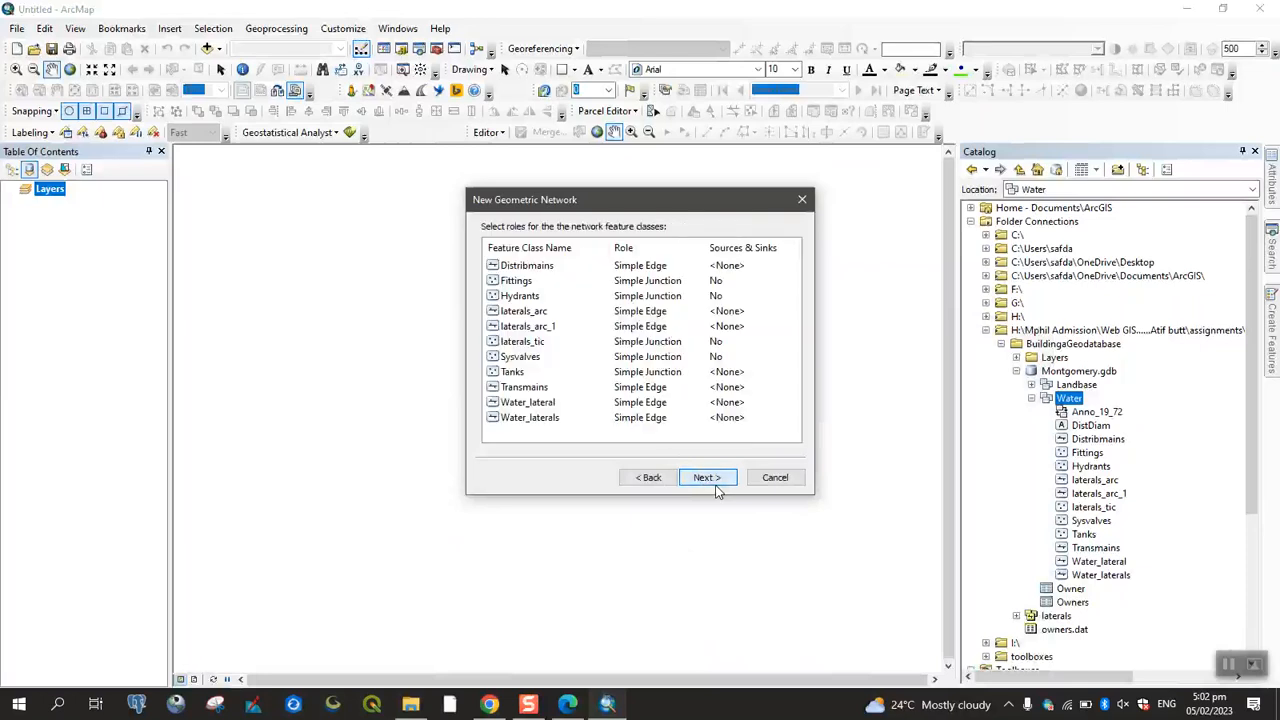
# - Read the tutorial's role instructions in Edge, and set the Distribmains role to Complex Edge in the ArcMap wizard
pyautogui.click(568, 705)
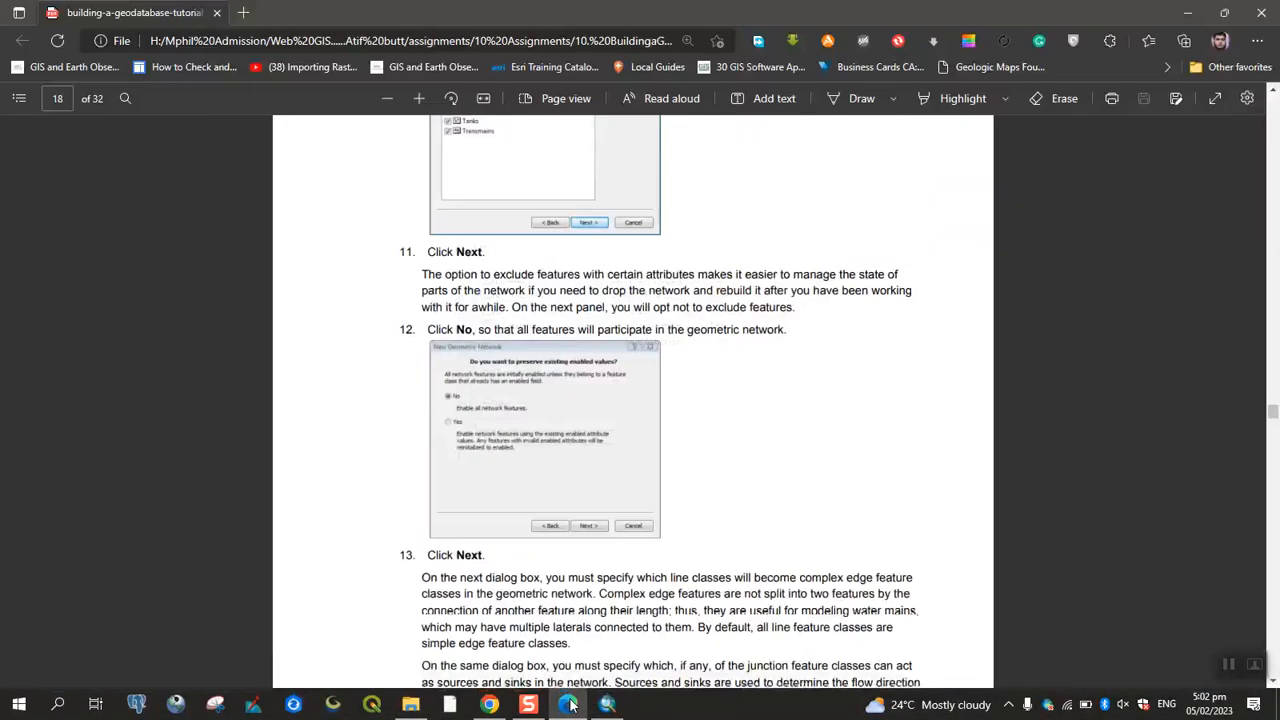
pyautogui.press('pagedown')
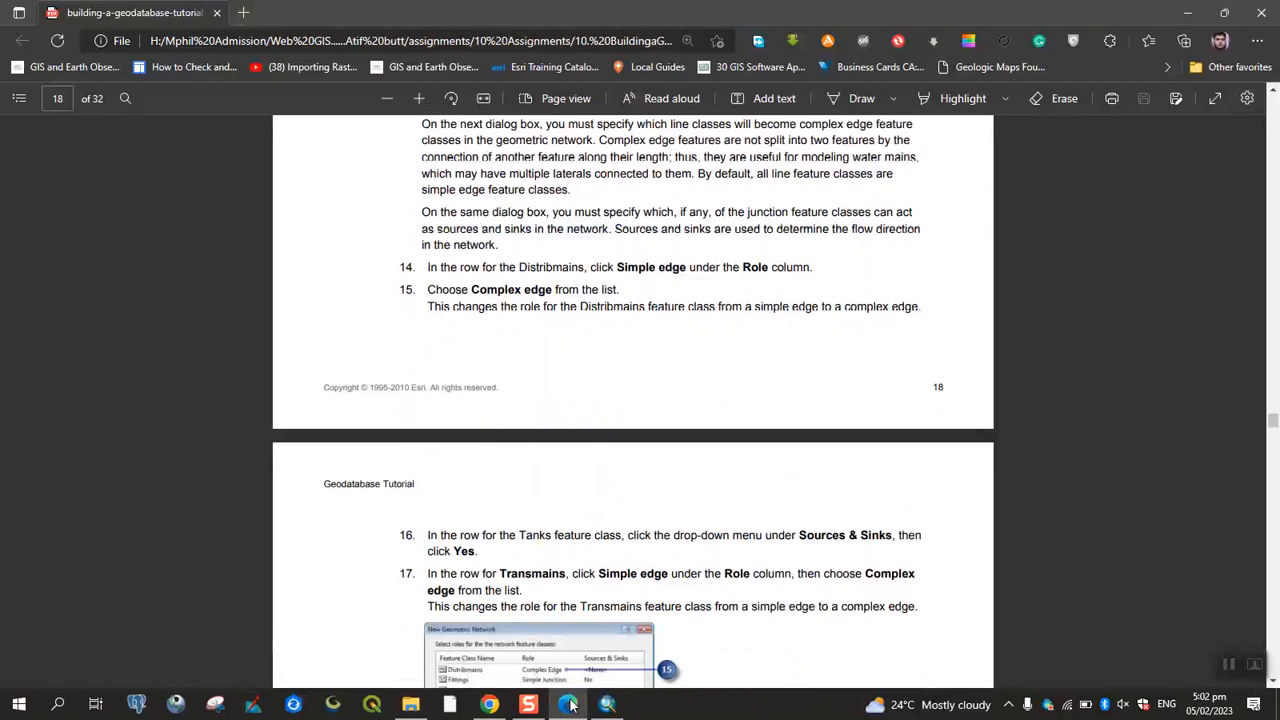
pyautogui.press('Down')
pyautogui.press('Down')
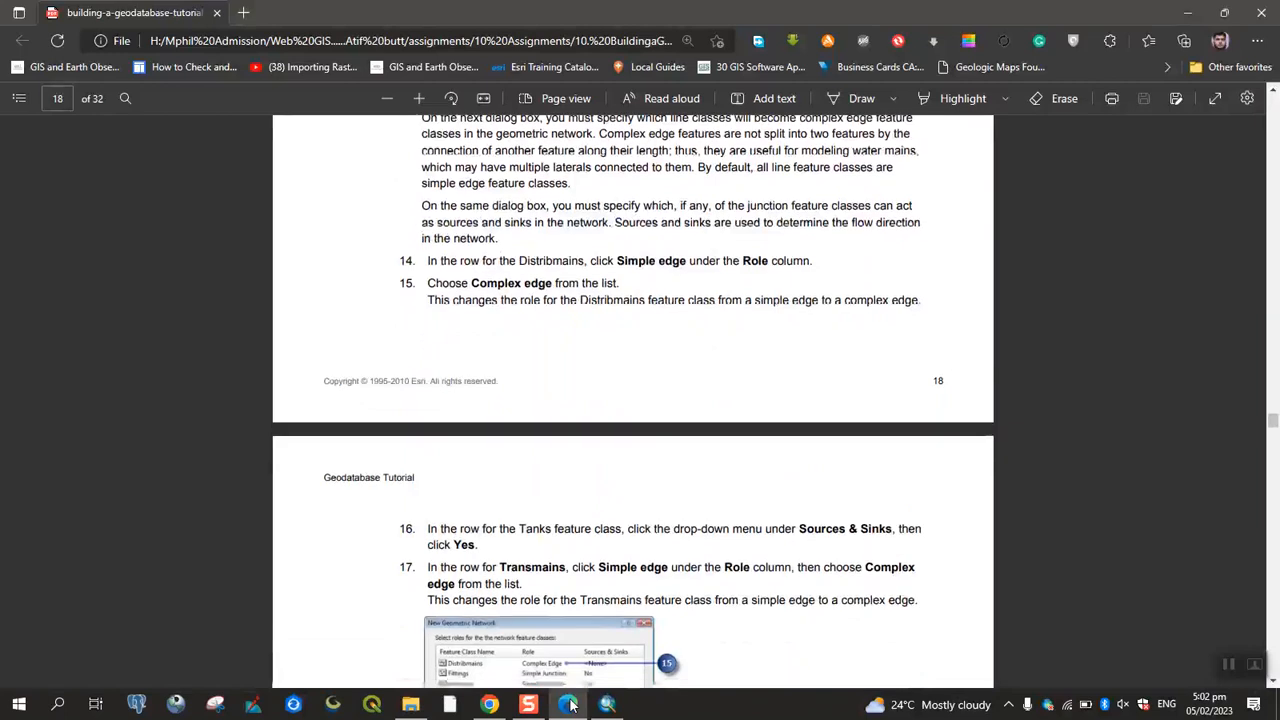
pyautogui.click(606, 705)
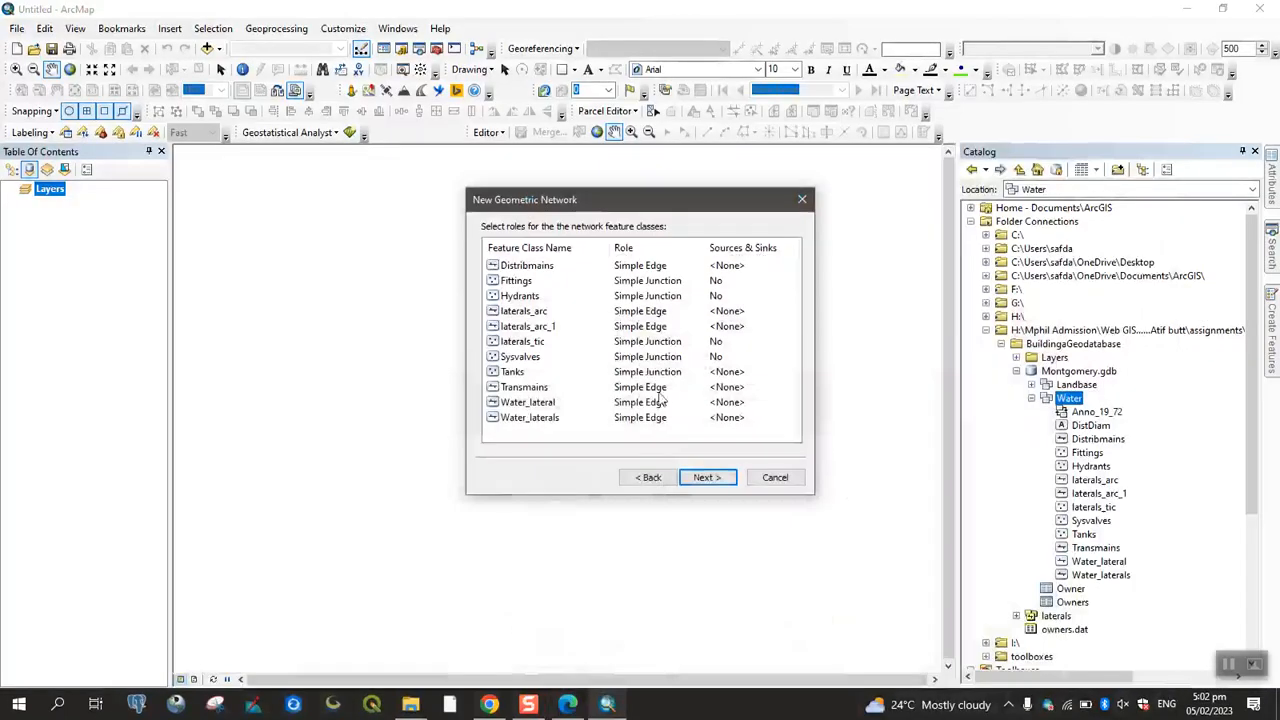
pyautogui.click(682, 269)
pyautogui.click(682, 269)
pyautogui.click(679, 271)
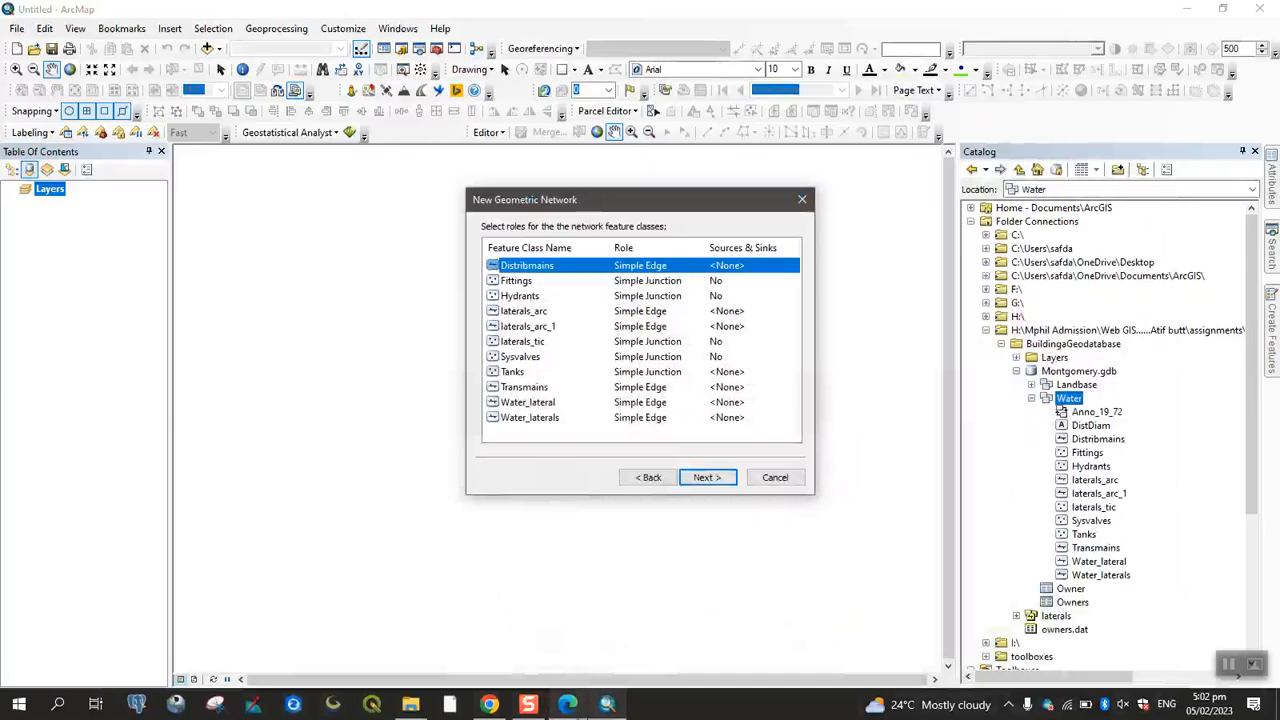
pyautogui.click(572, 706)
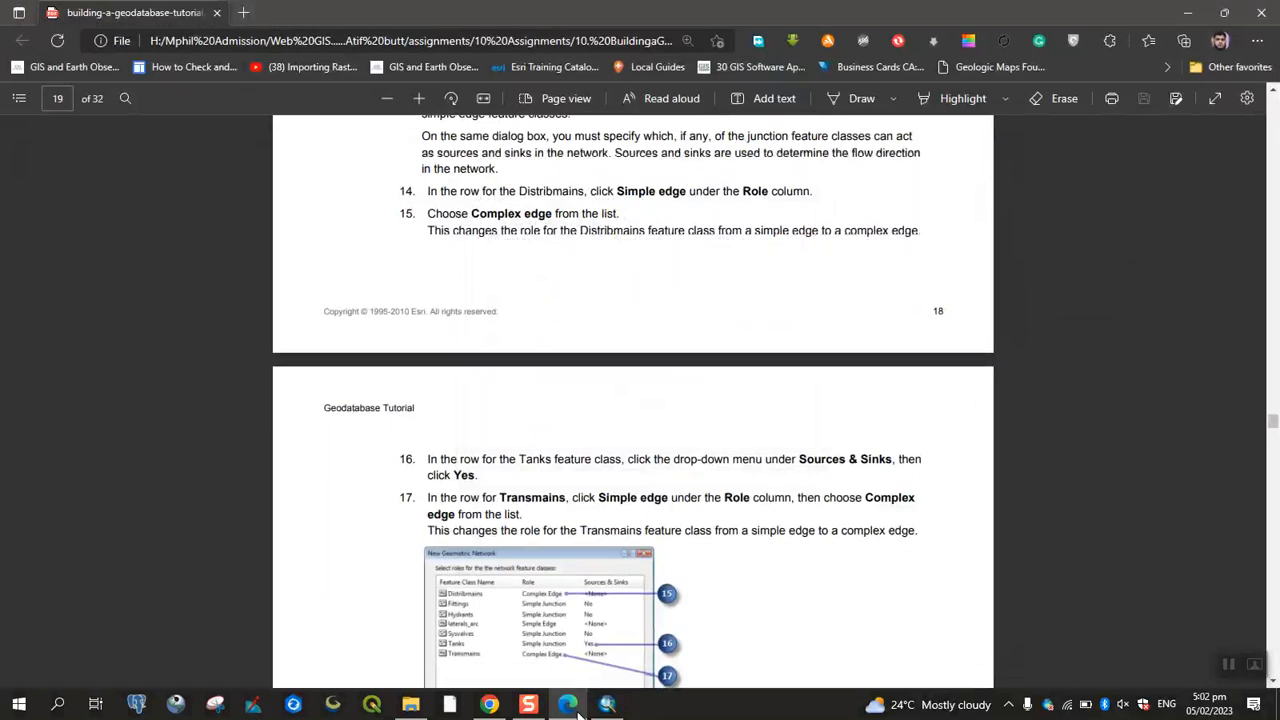
pyautogui.click(606, 704)
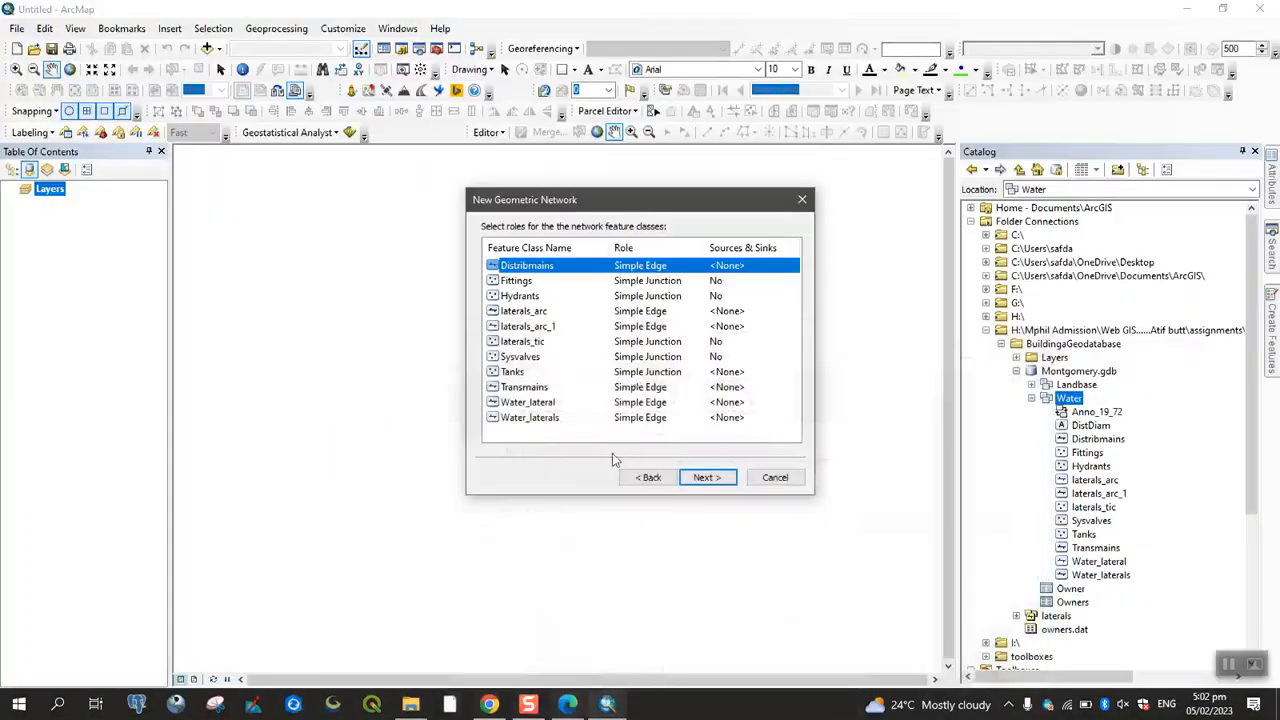
pyautogui.click(670, 265)
pyautogui.click(660, 292)
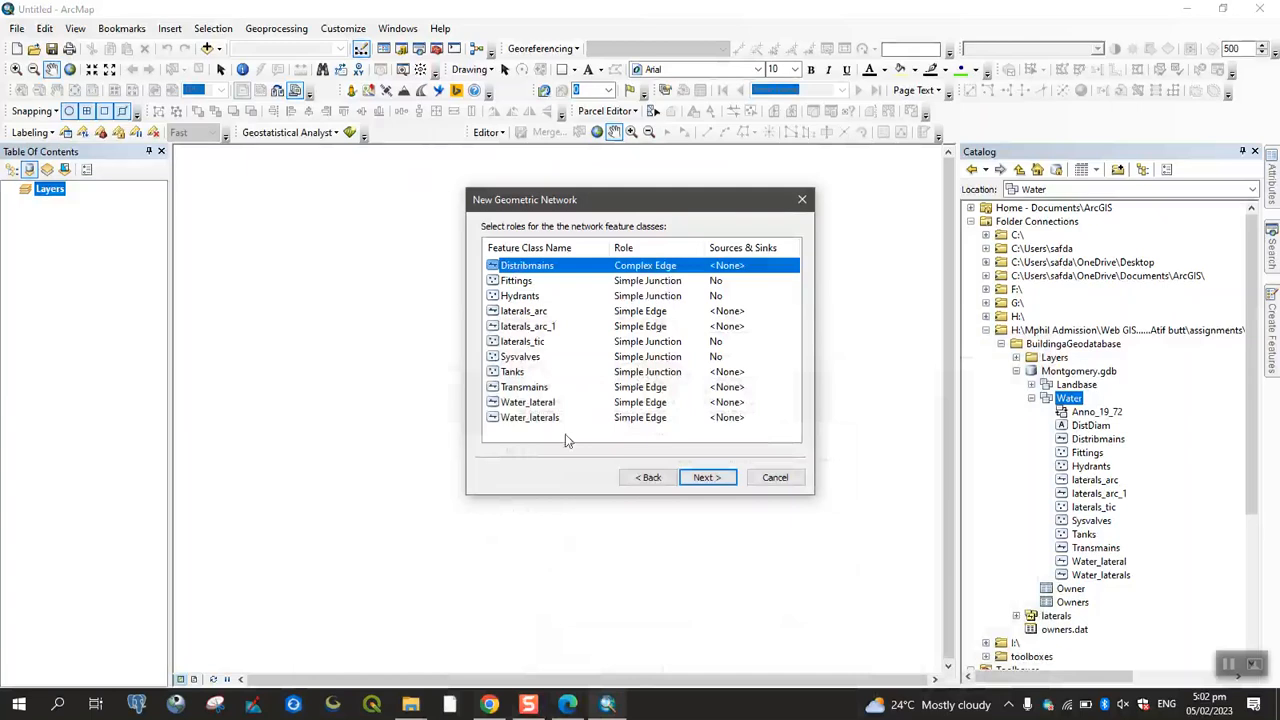
# - Reread the tutorial's role instructions in Edge and review the role choices for Distribmains in the ArcMap wizard
pyautogui.click(567, 704)
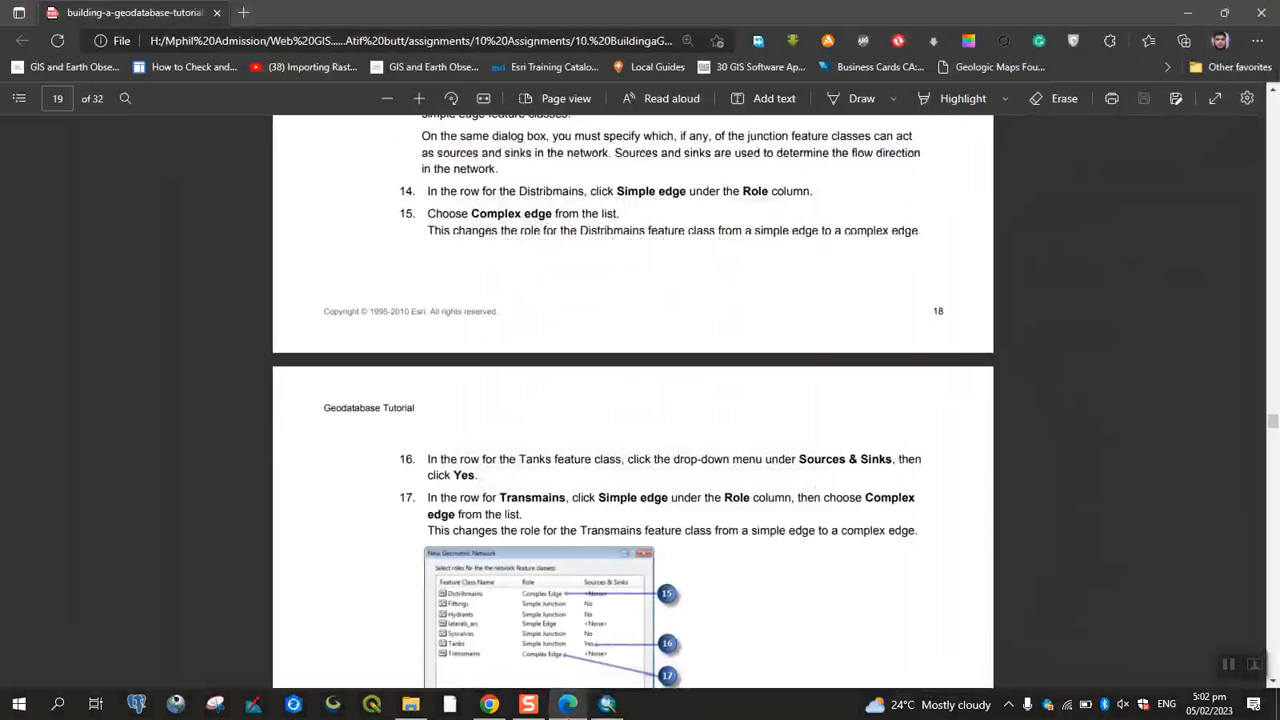
pyautogui.hotkey('alt', 'Tab')
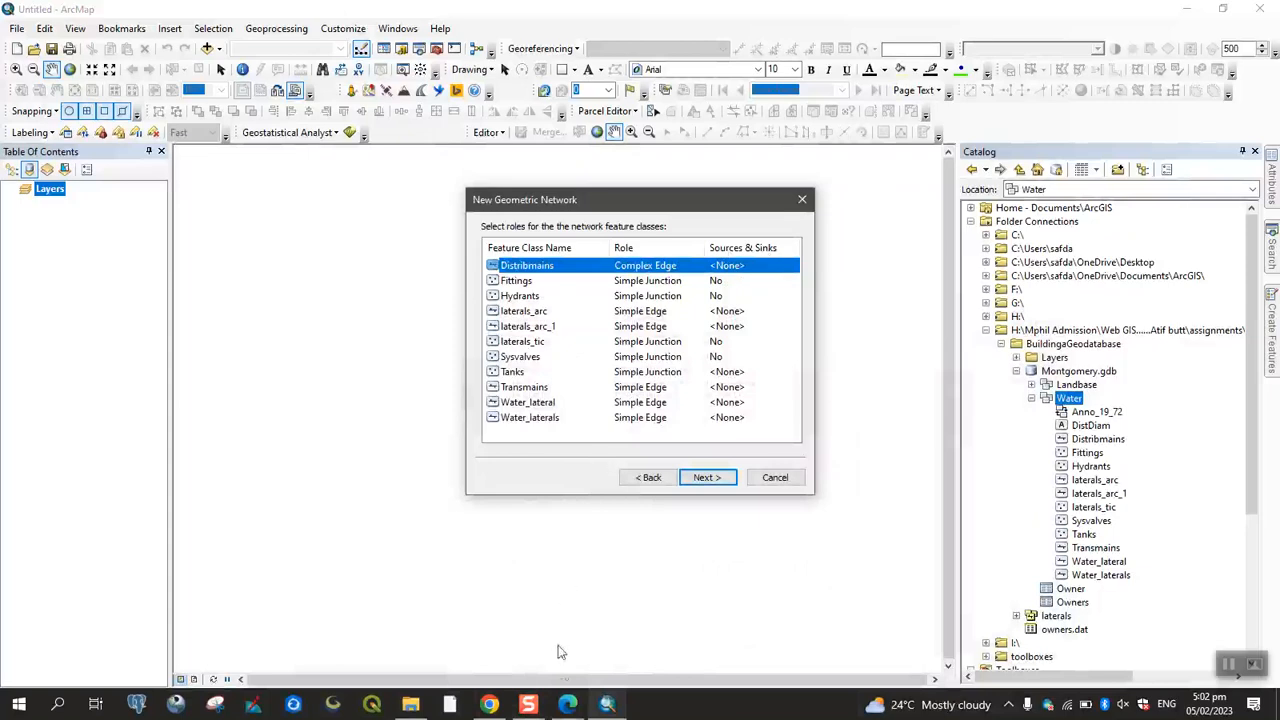
pyautogui.click(677, 265)
pyautogui.click(677, 265)
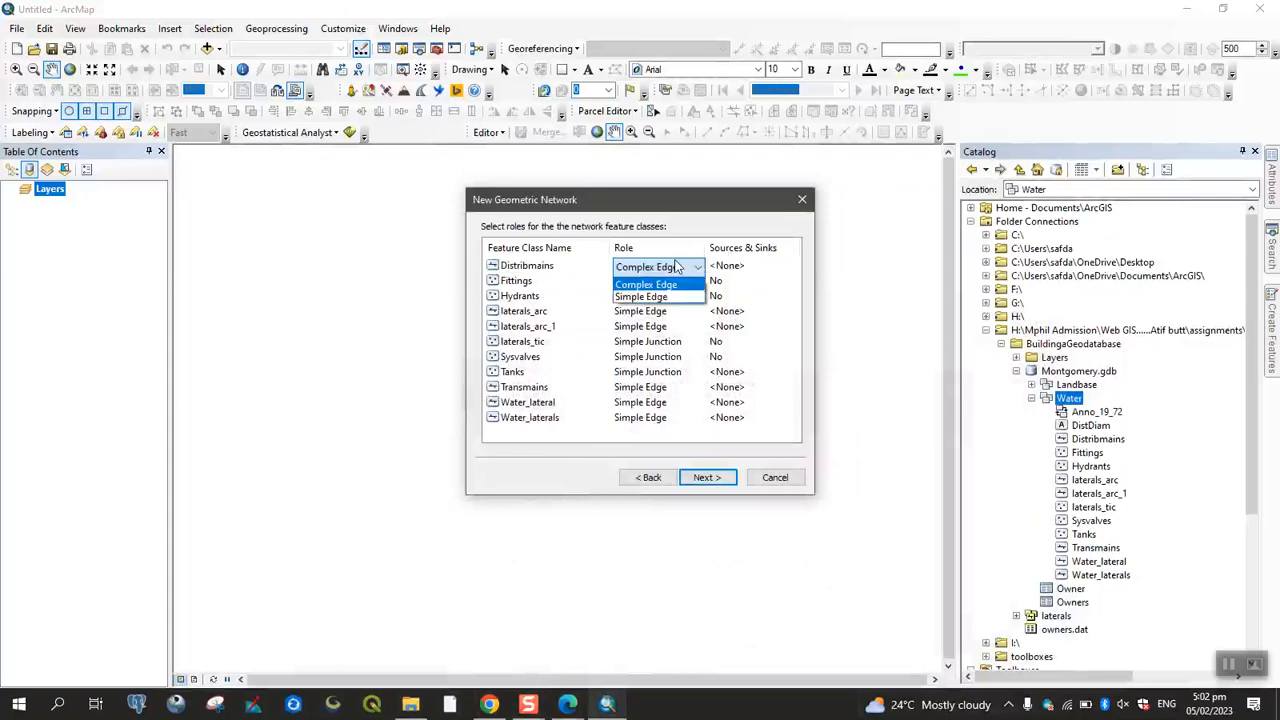
pyautogui.click(728, 272)
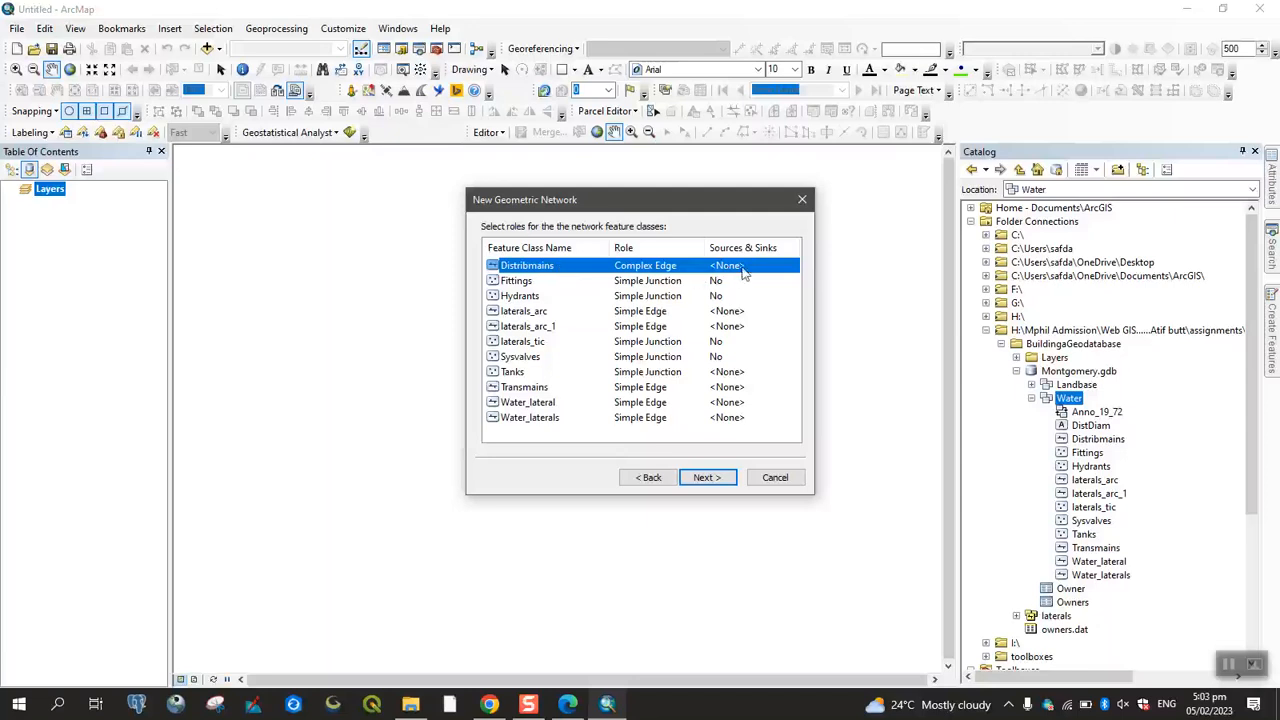
# - Read the tutorial's Tanks instruction in Edge, and select the Tanks row in the ArcMap wizard
pyautogui.click(567, 705)
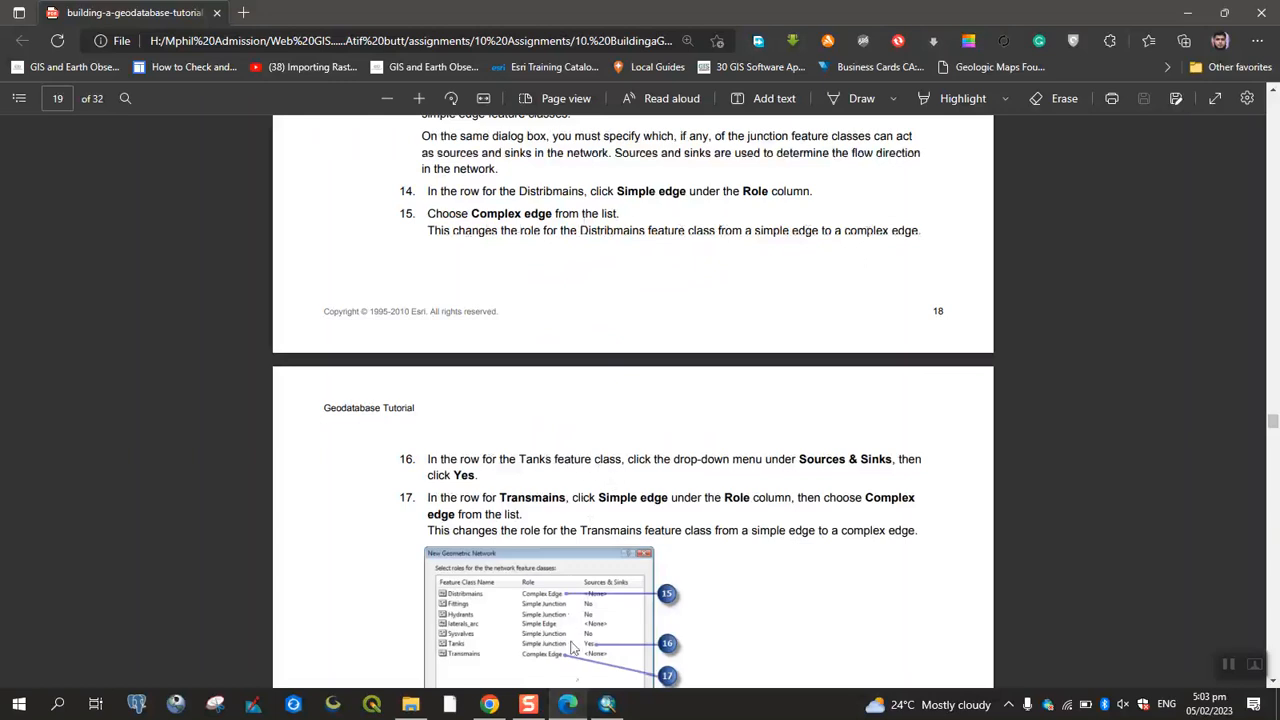
pyautogui.click(568, 704)
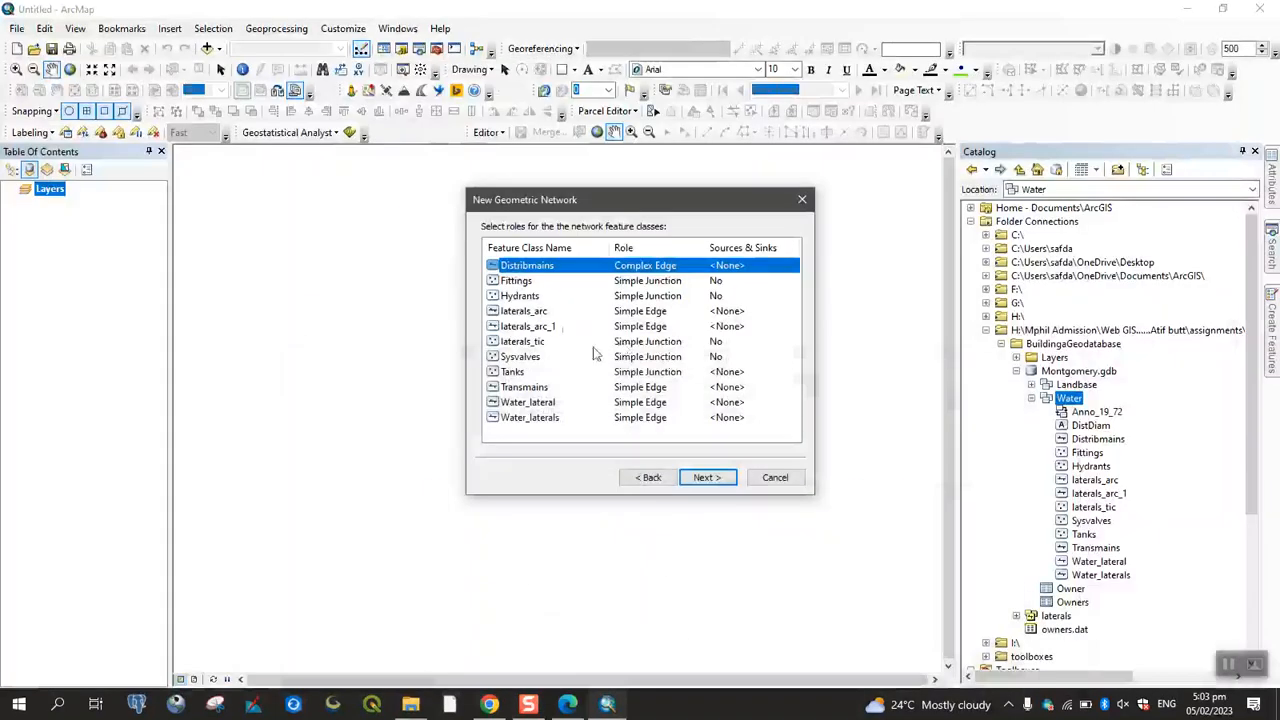
pyautogui.click(526, 373)
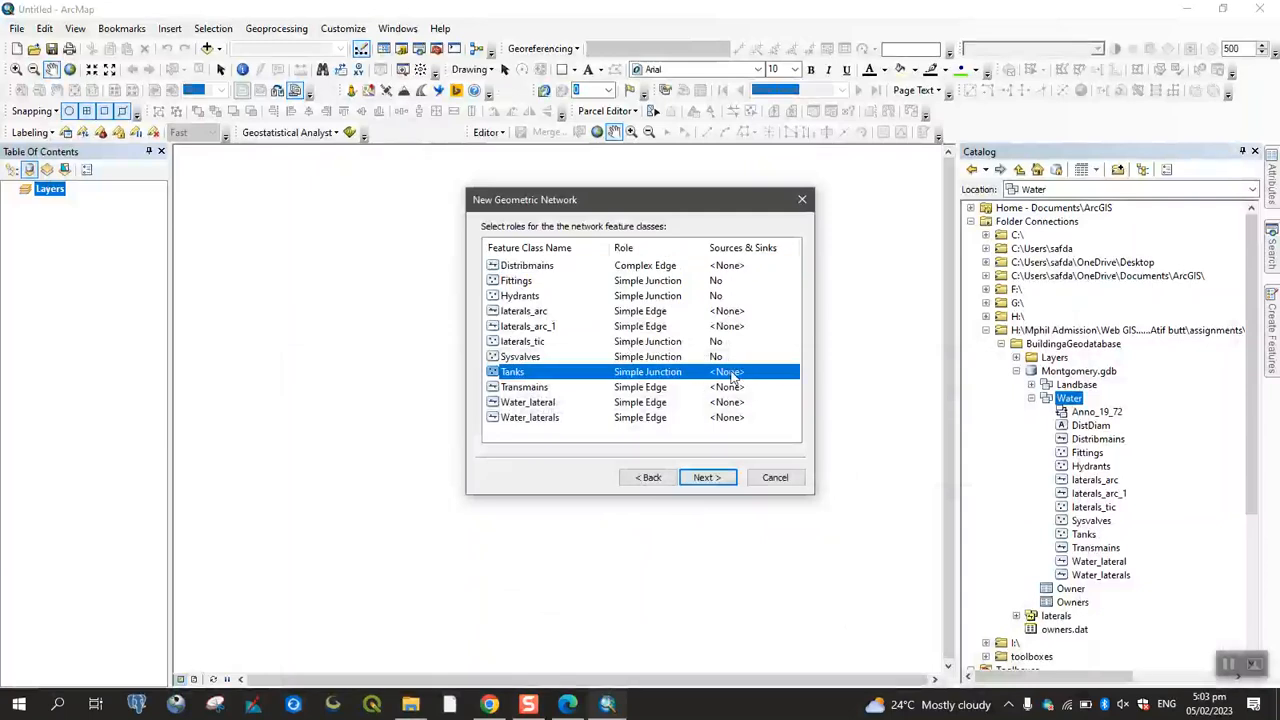
pyautogui.click(653, 358)
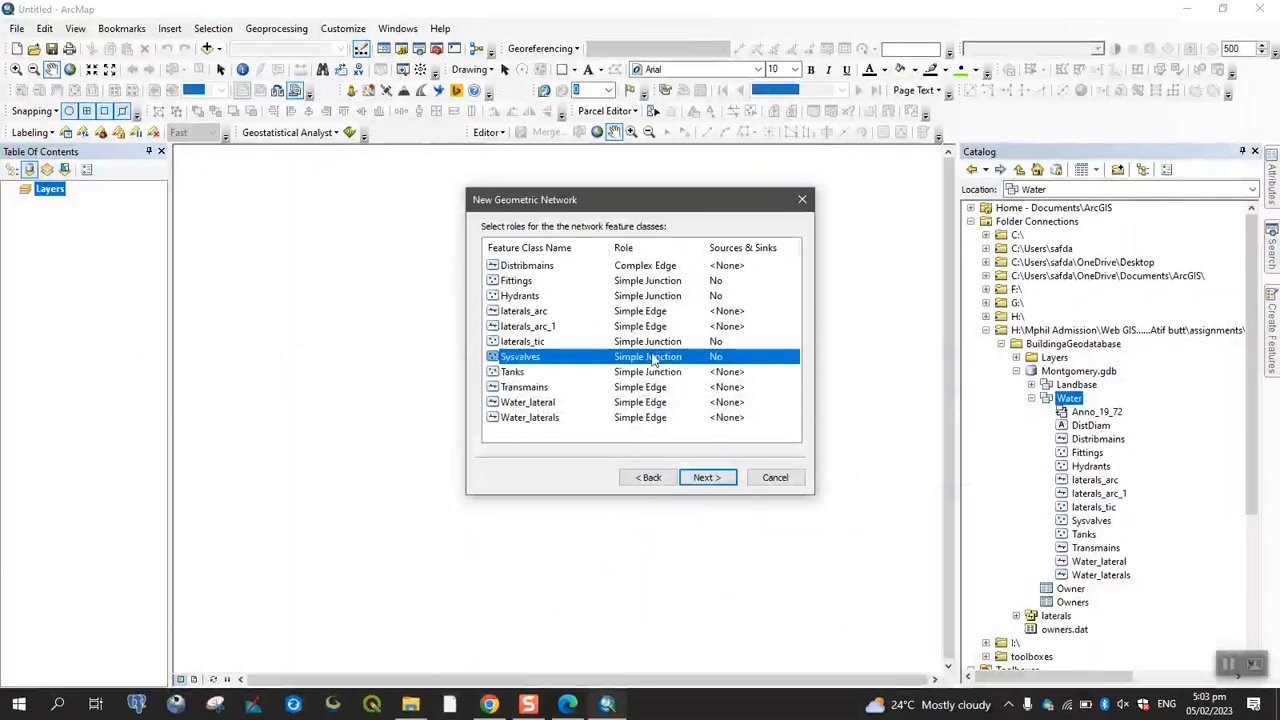
pyautogui.click(525, 270)
pyautogui.click(541, 388)
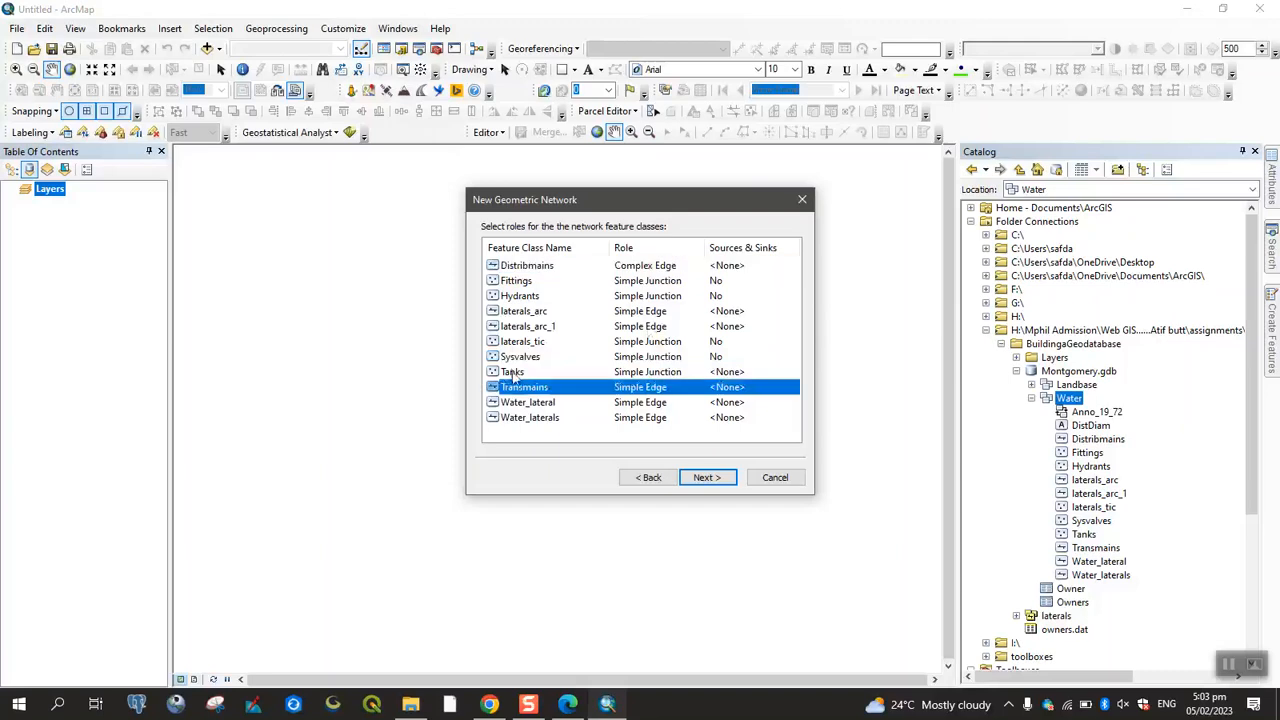
pyautogui.click(517, 374)
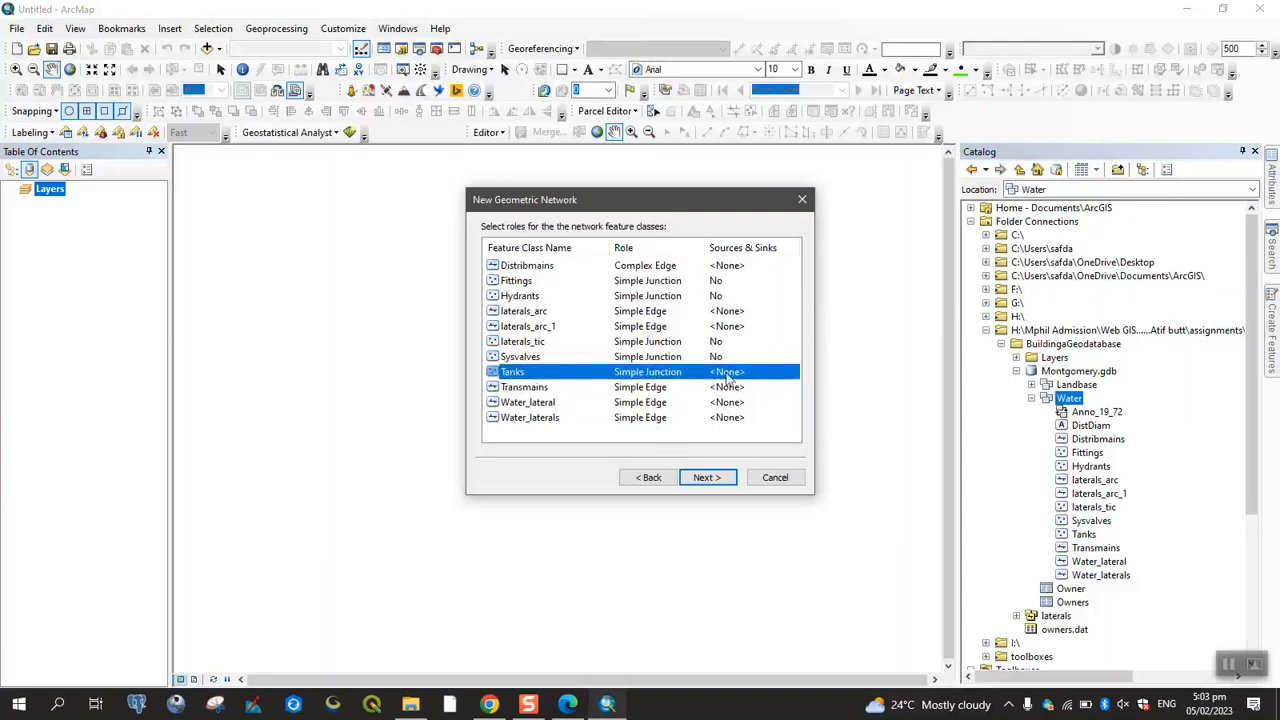
# - Try to change the Sources & Sinks setting for Tanks, checking the choices offered for Sysvalves
pyautogui.press('Down')
pyautogui.press('Up')
pyautogui.press('Down')
pyautogui.press('Down')
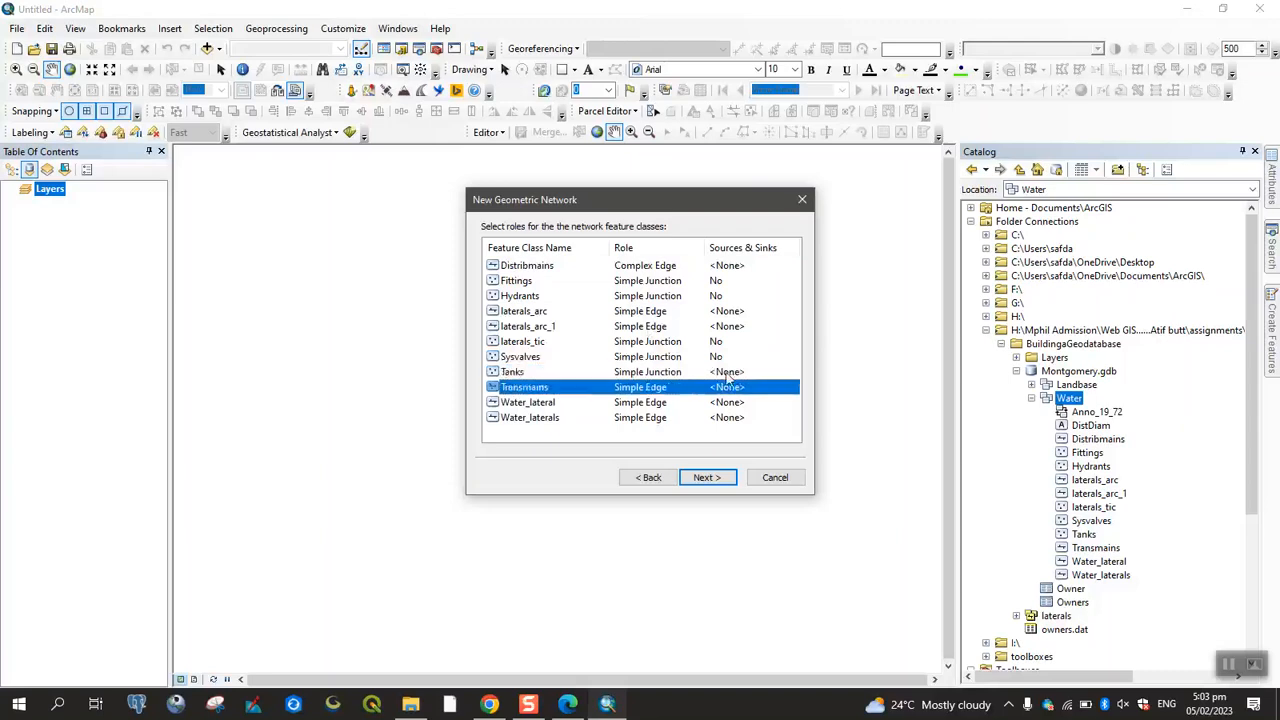
pyautogui.press('Up')
pyautogui.press('Up')
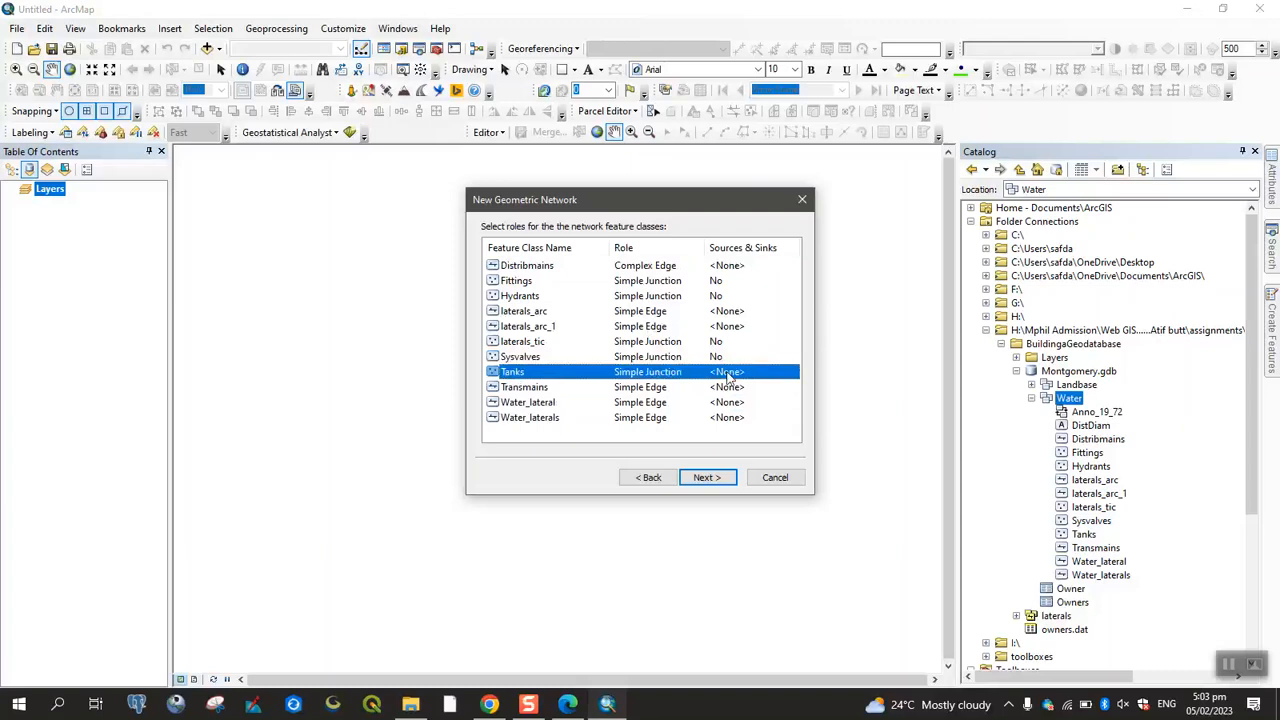
pyautogui.click(729, 360)
pyautogui.click(729, 360)
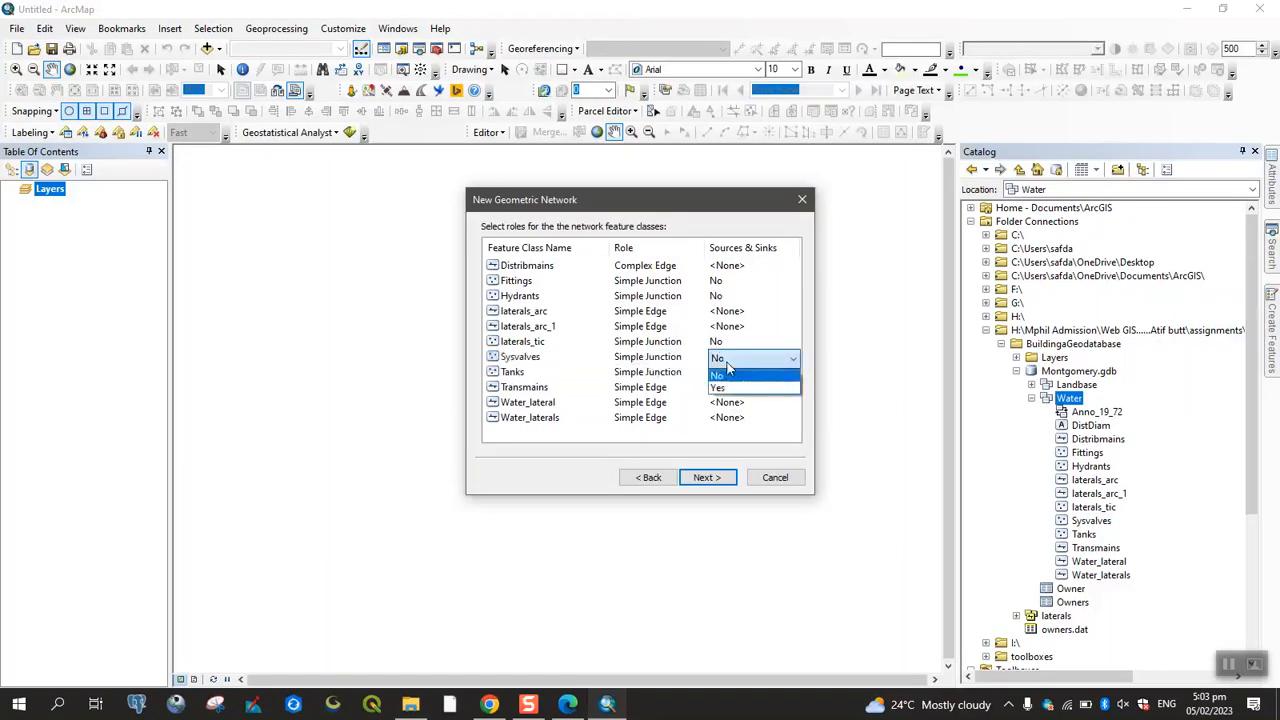
pyautogui.click(648, 390)
pyautogui.click(635, 377)
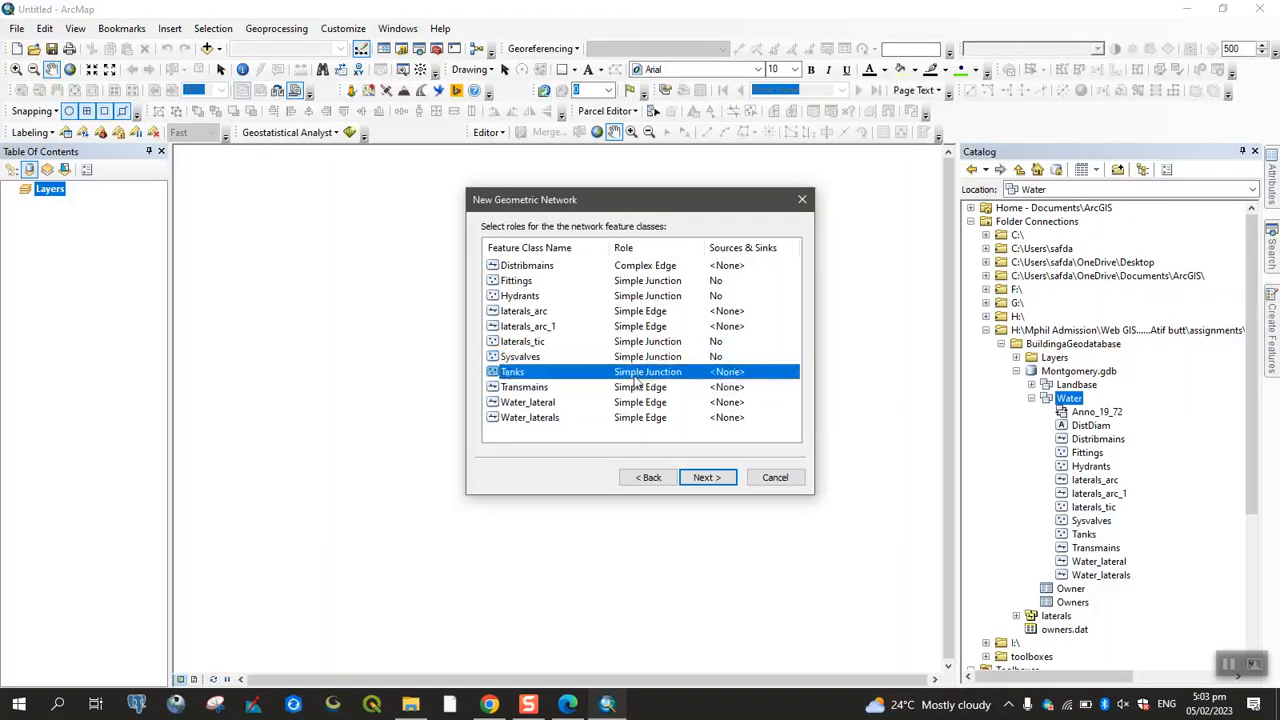
# - Reread the tutorial's Transmains instruction in Edge, and set the Transmains role to Complex Edge in the ArcMap wizard
pyautogui.click(567, 704)
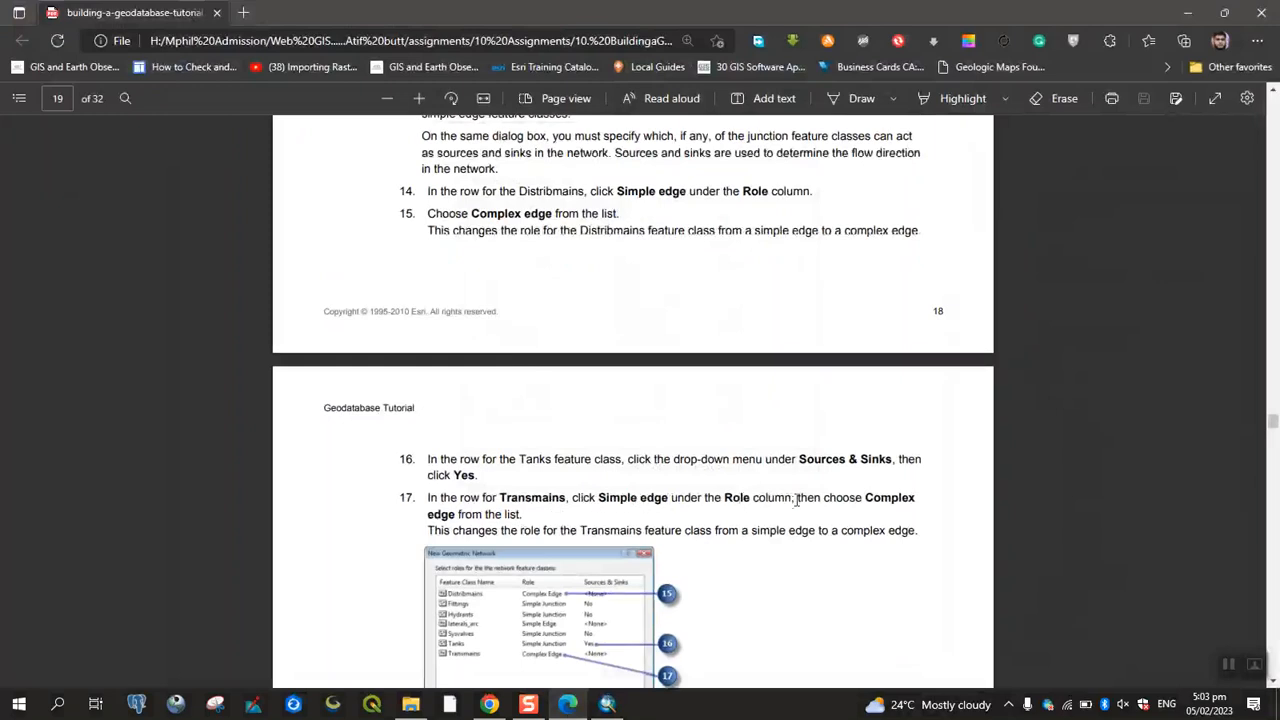
pyautogui.click(605, 705)
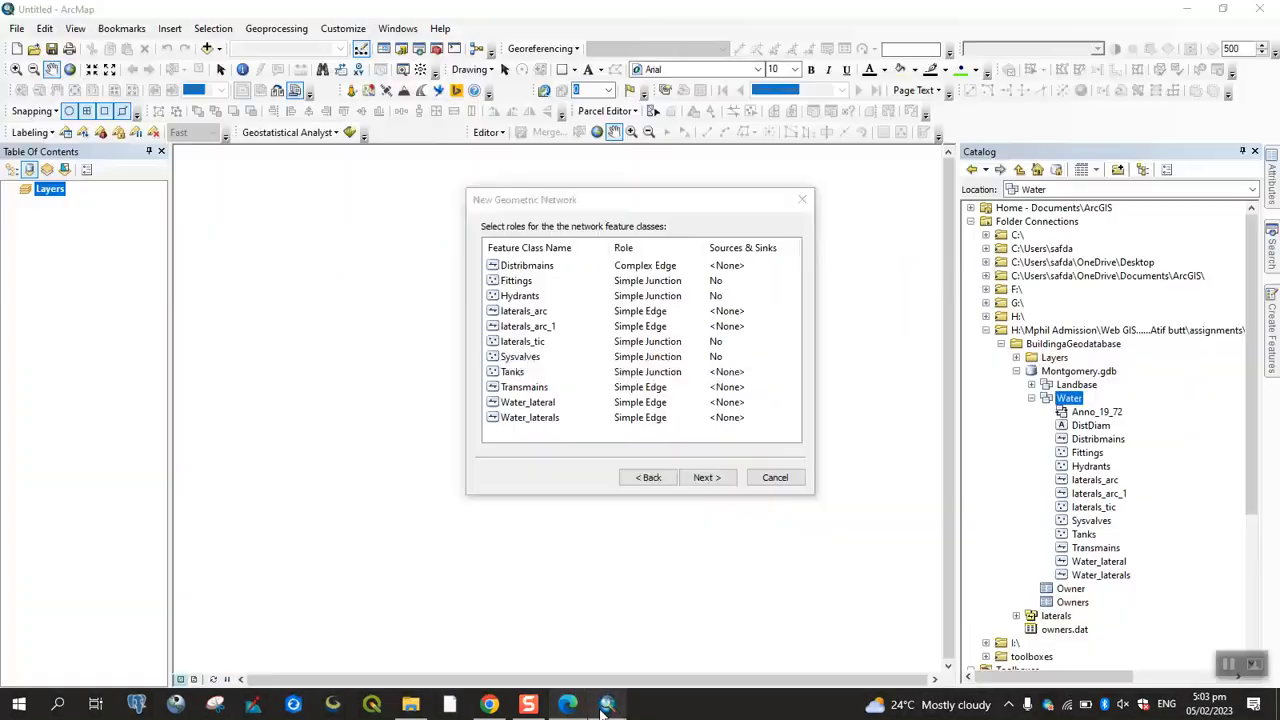
pyautogui.click(547, 391)
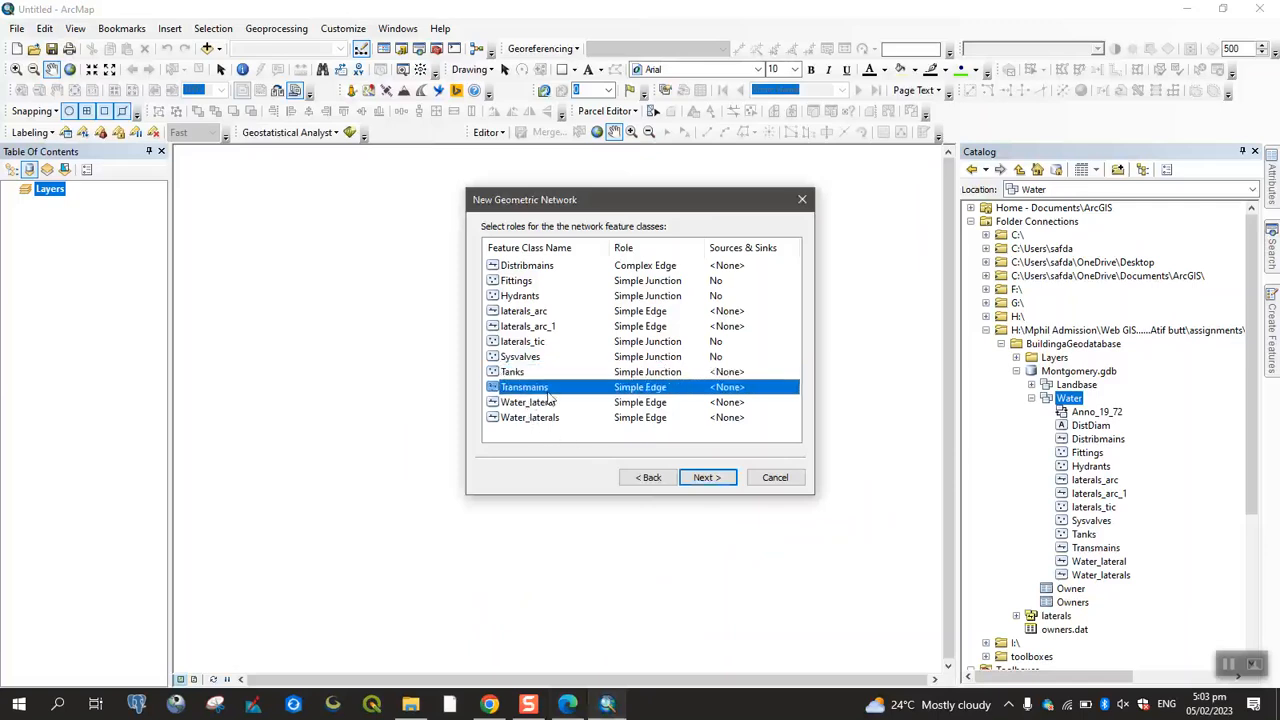
pyautogui.click(664, 396)
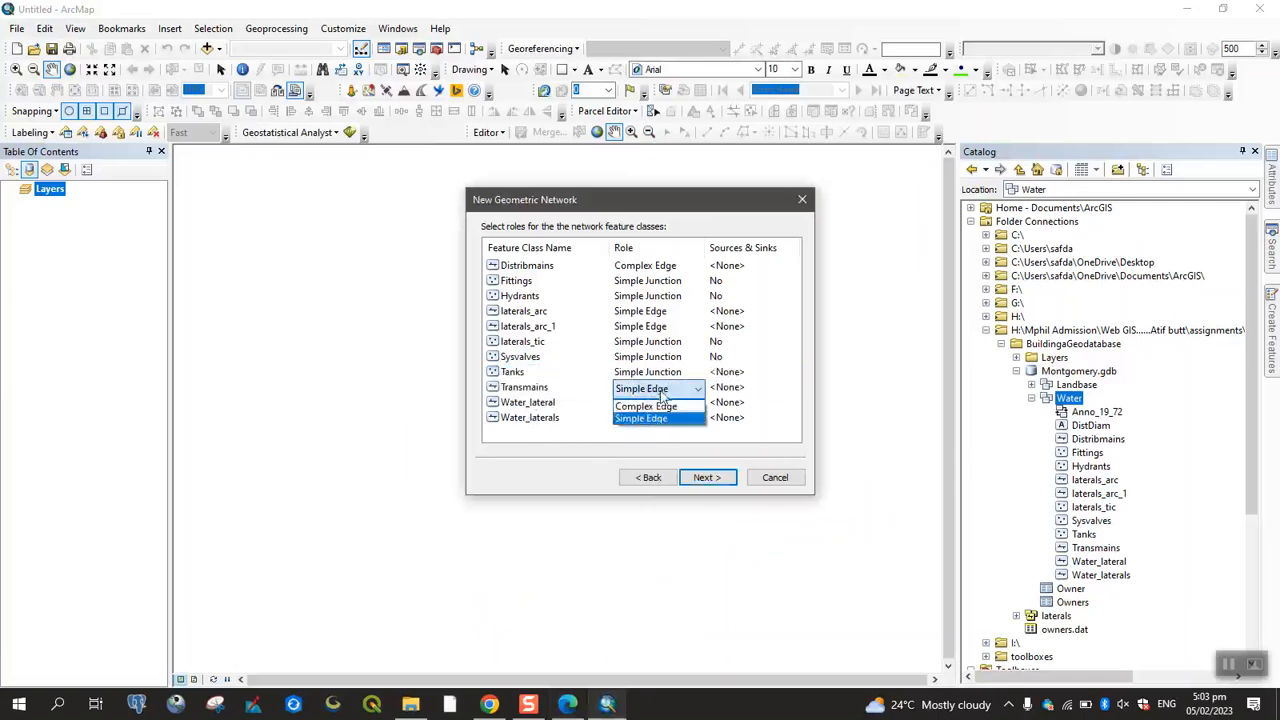
pyautogui.click(658, 407)
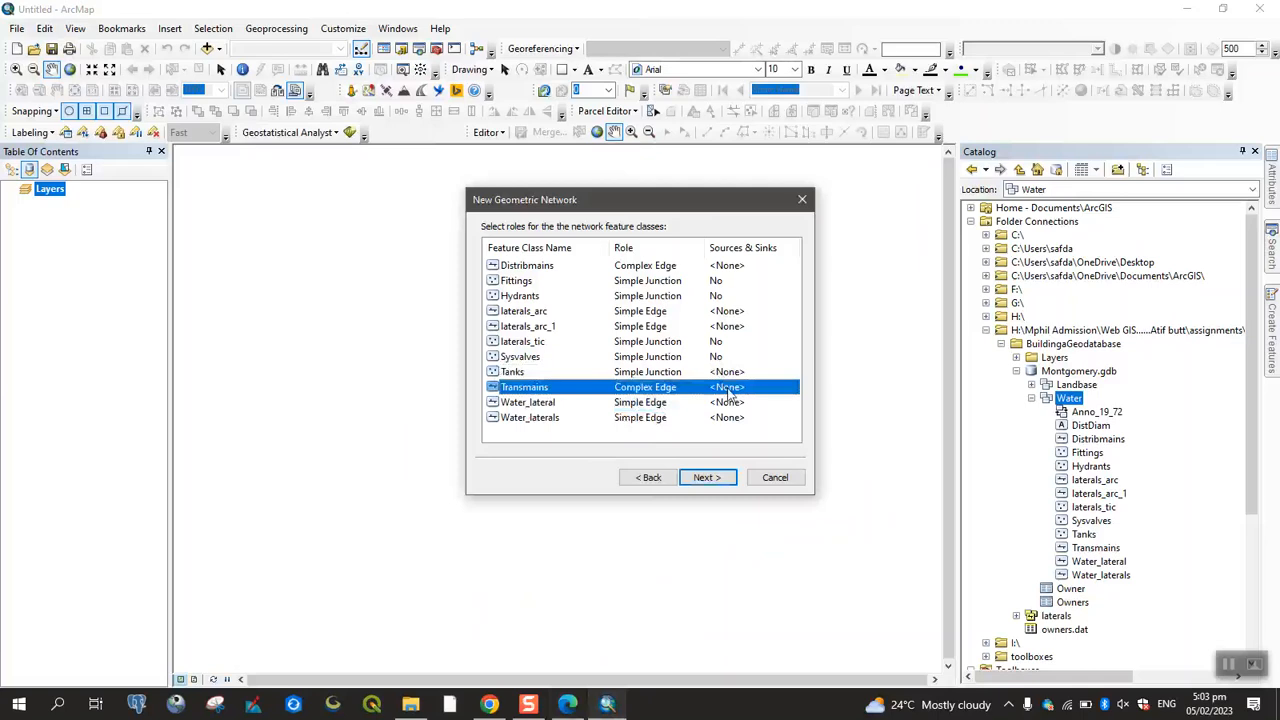
# - Read the tutorial's instructions on network weights and the summary page in Edge, and return to the ArcMap wizard
pyautogui.click(572, 706)
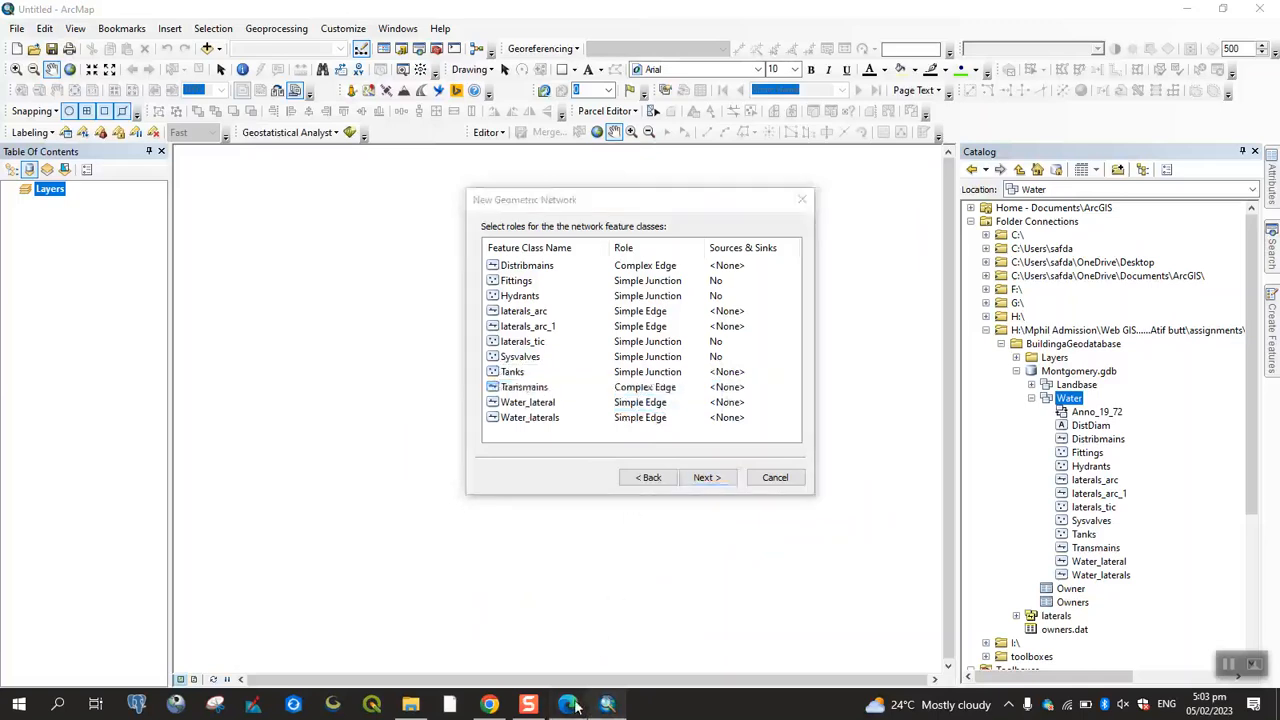
pyautogui.click(572, 706)
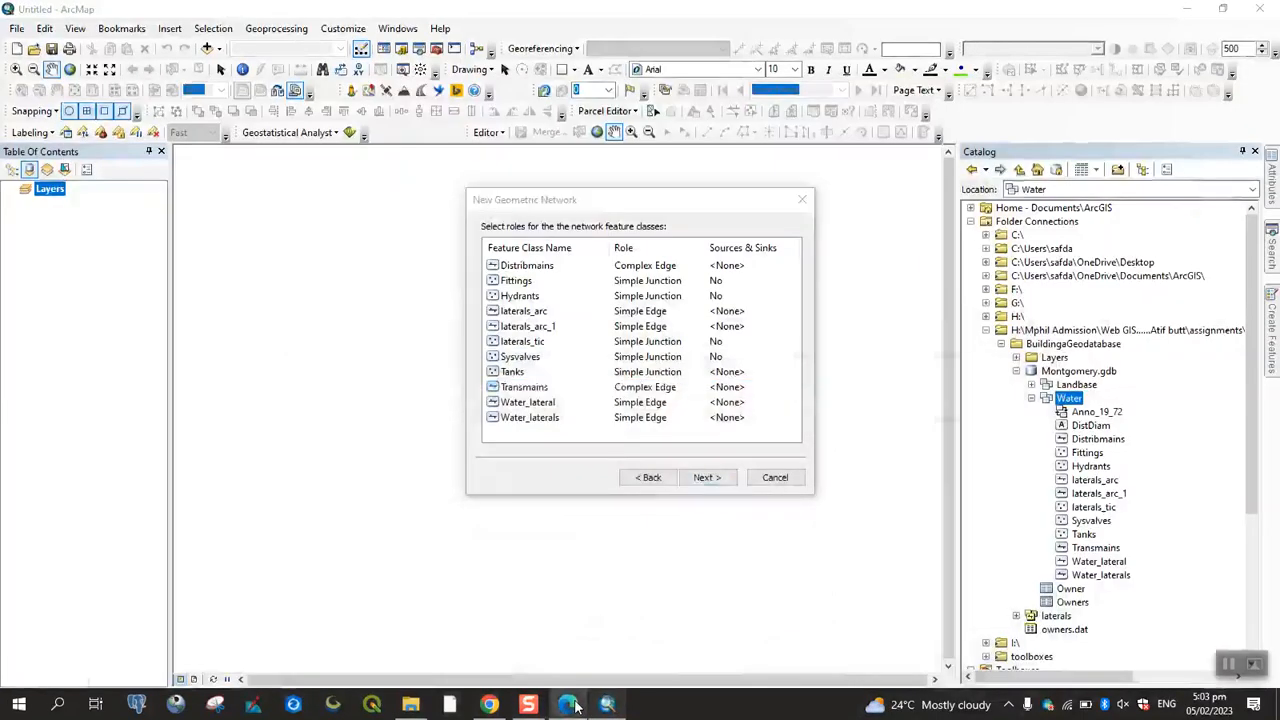
pyautogui.click(572, 706)
pyautogui.press('pagedown')
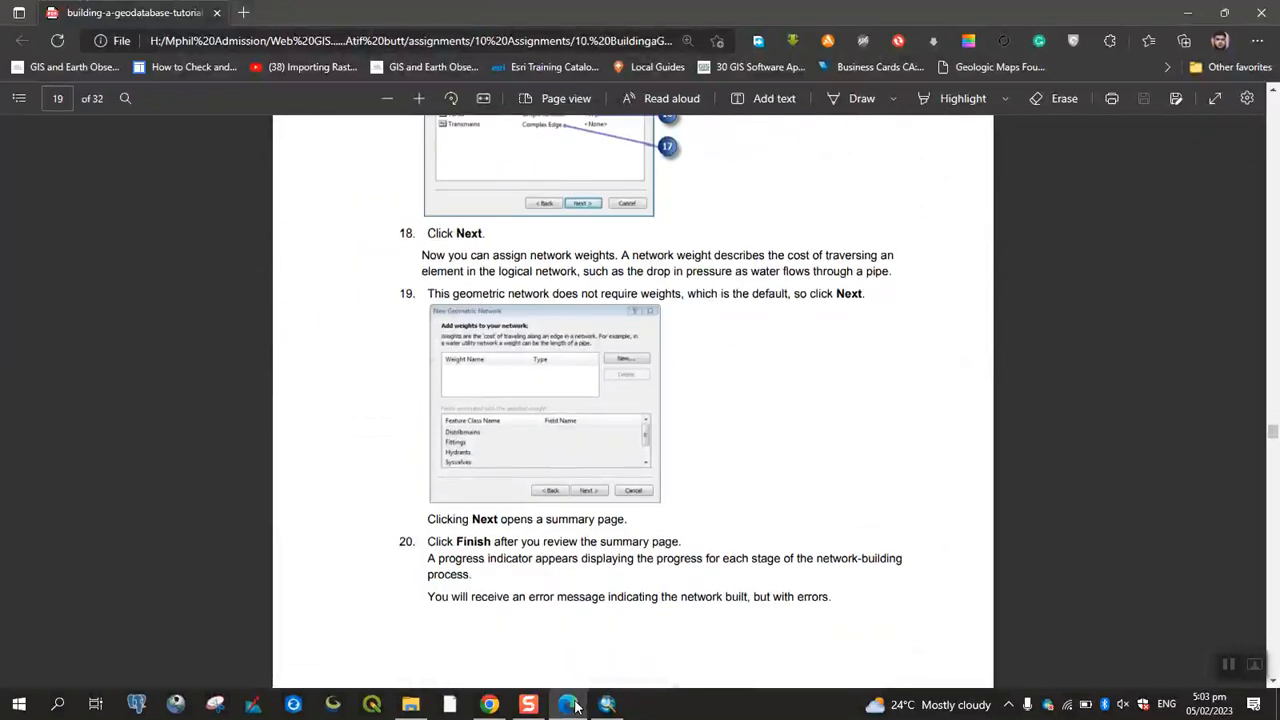
pyautogui.press('Down')
pyautogui.press('Down')
pyautogui.click(607, 704)
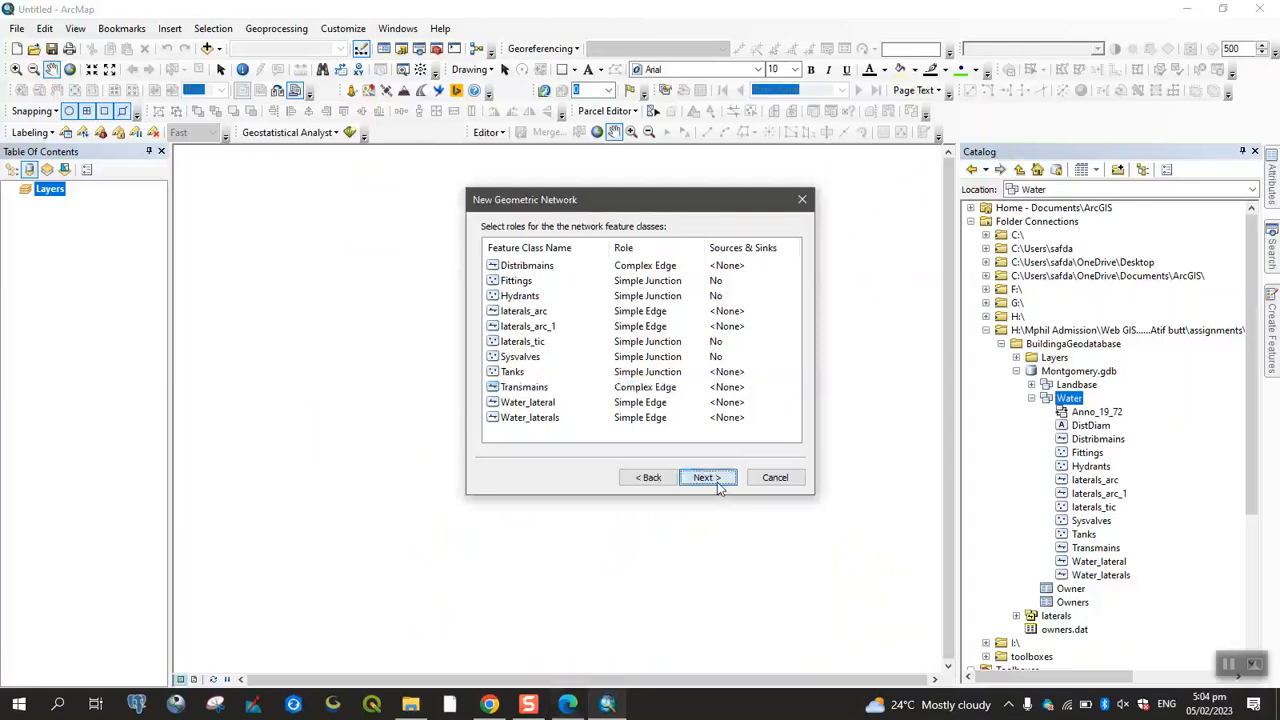
# - Accept the feature class roles, add no network weights, and finish the wizard to build the geometric network
pyautogui.click(717, 480)
pyautogui.click(648, 478)
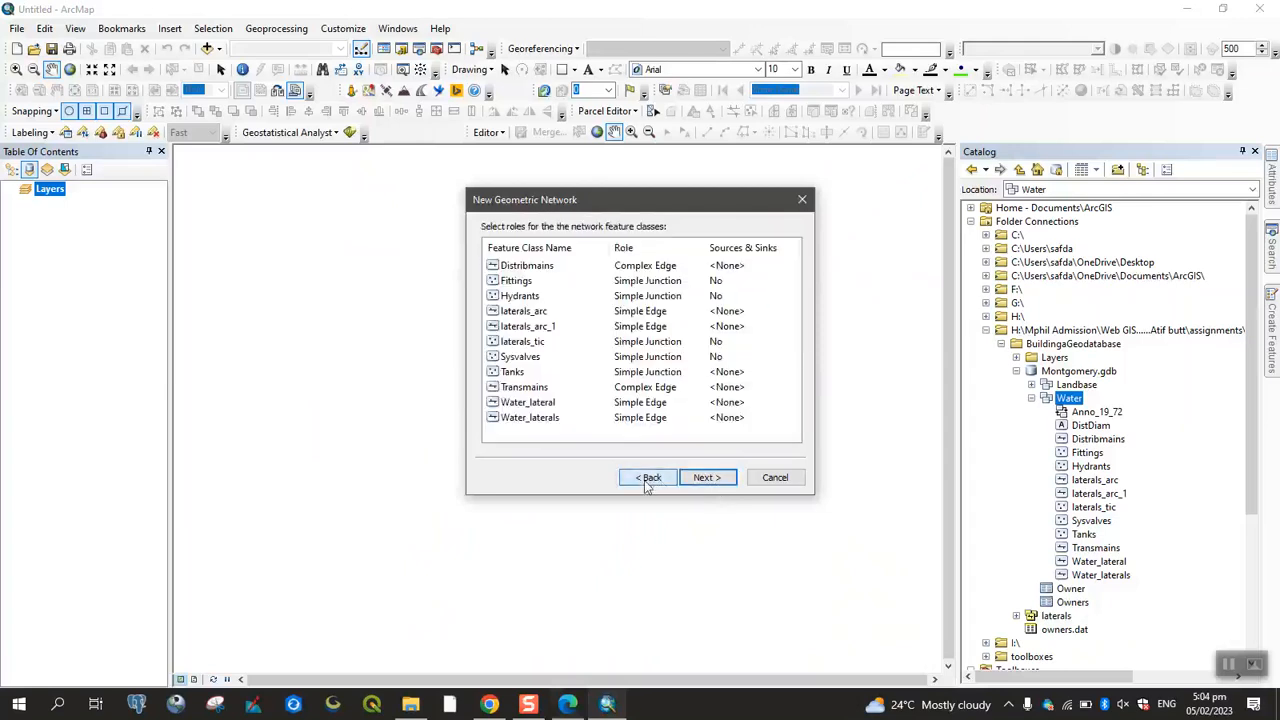
pyautogui.click(738, 390)
pyautogui.click(708, 478)
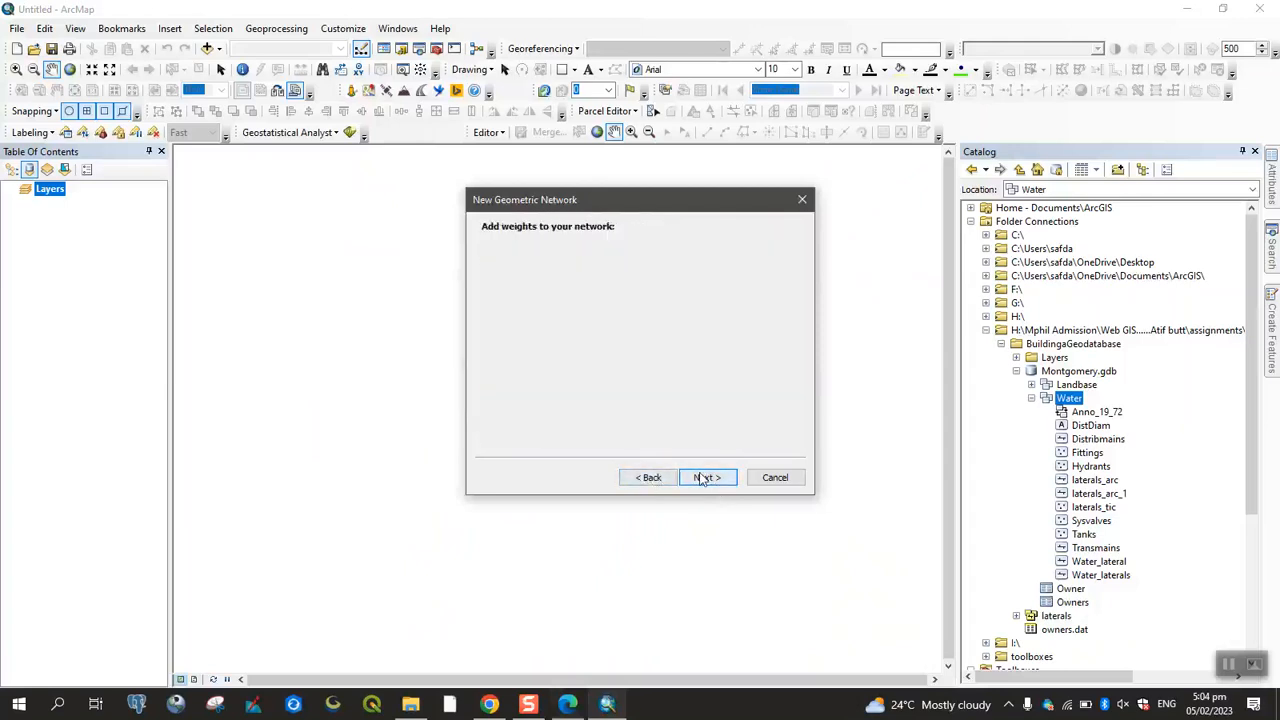
pyautogui.click(707, 478)
pyautogui.click(707, 478)
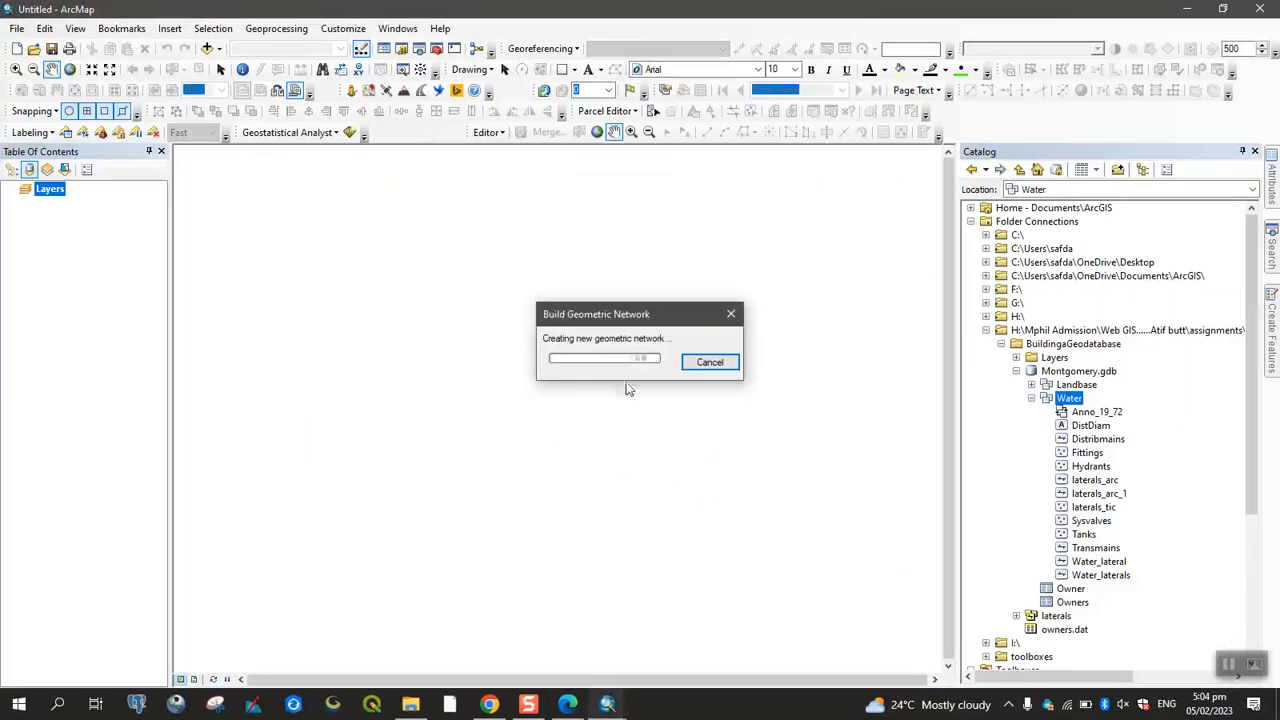
# - Read the tutorial's instructions in Edge on closing the build message and previewing the WaterNet_BUILDERR table
pyautogui.click(566, 706)
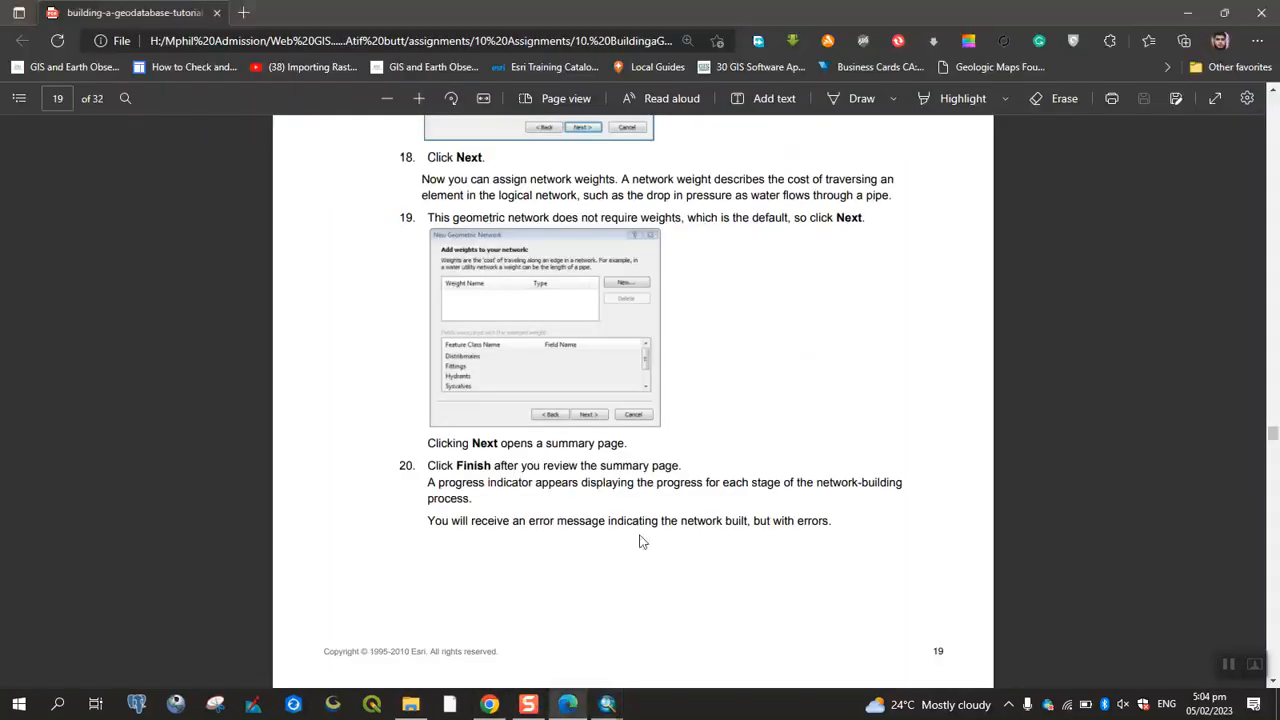
pyautogui.scroll(-5, 657, 512)
pyautogui.scroll(5, 657, 512)
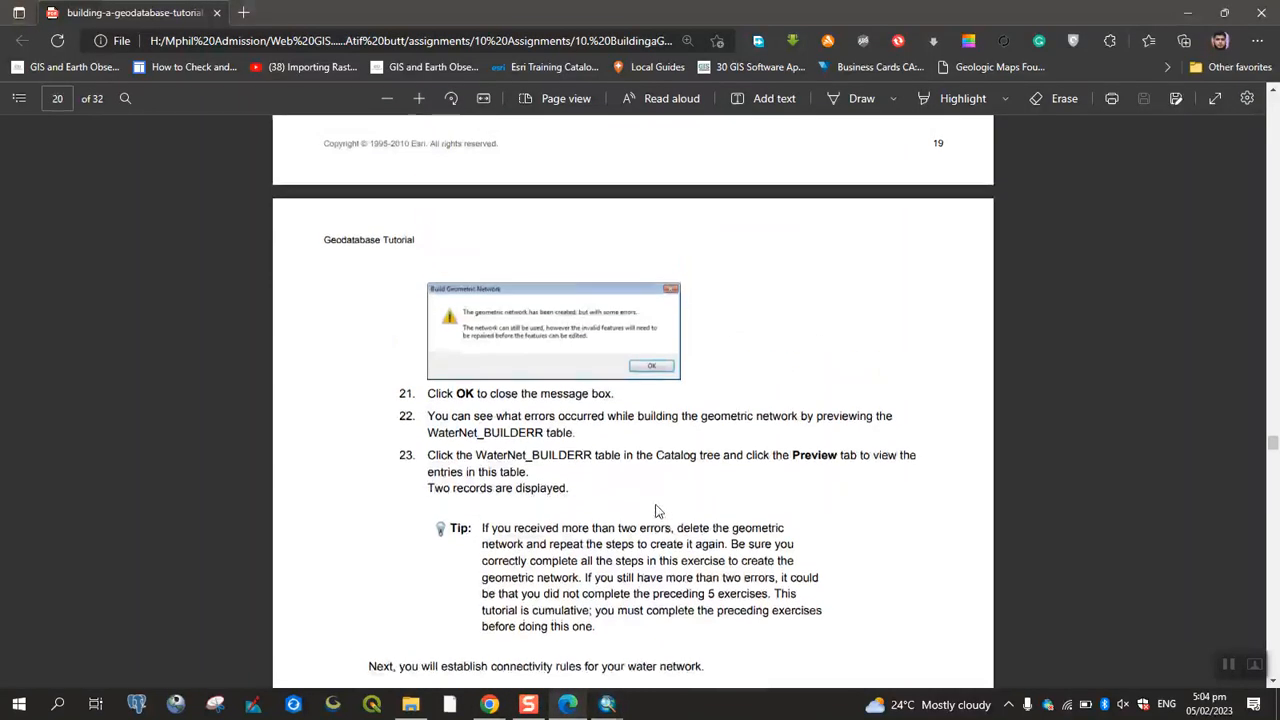
pyautogui.scroll(-3, 657, 512)
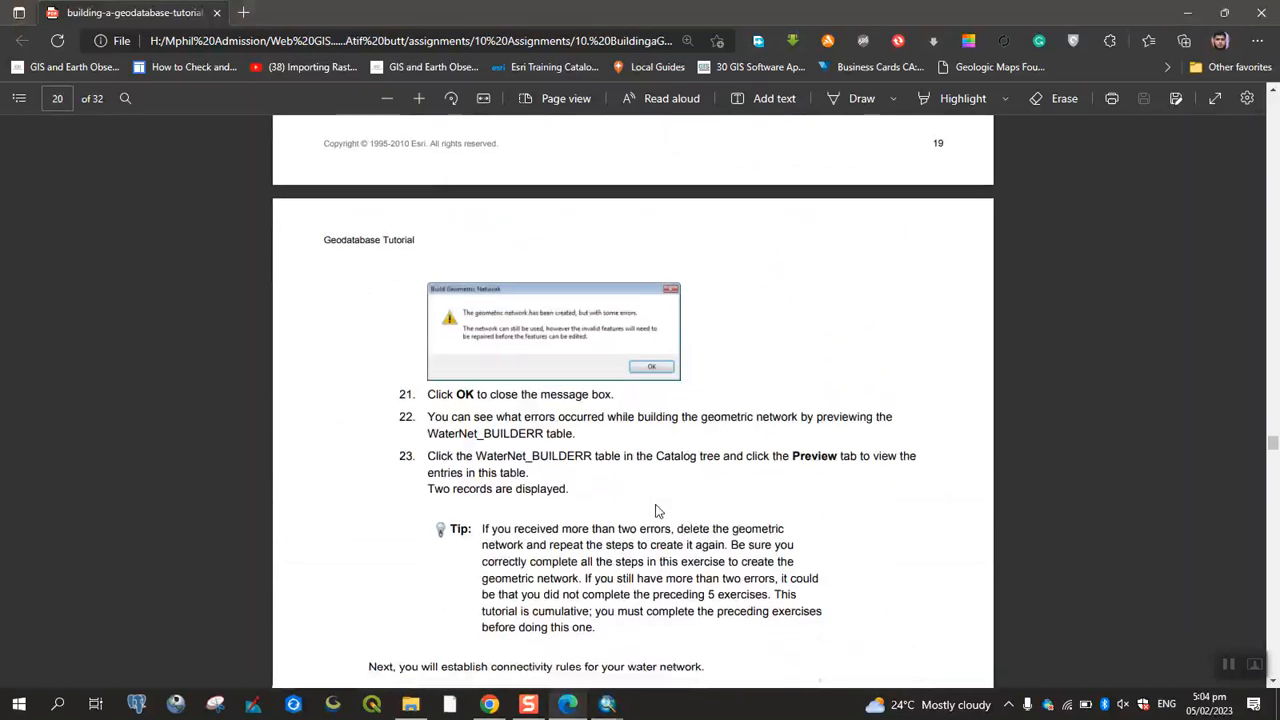
pyautogui.scroll(-1, 657, 512)
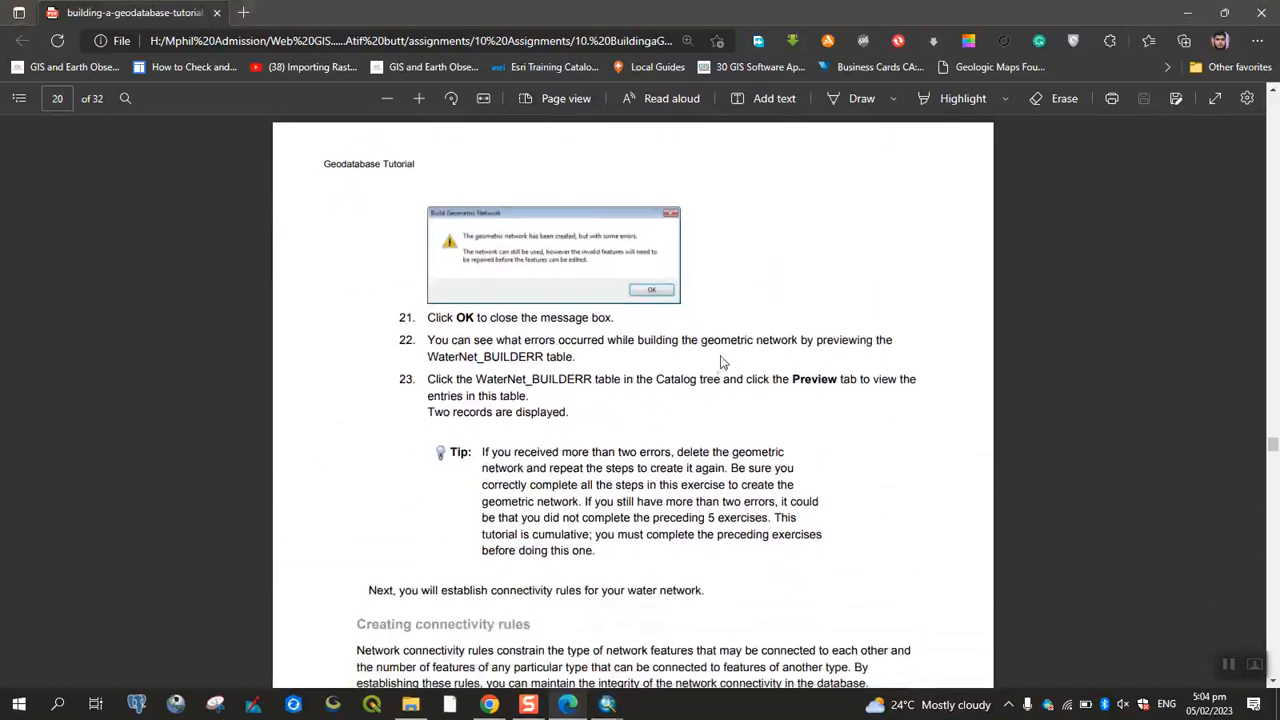
# - Return to ArcMap and dismiss the Build Geometric Network message
pyautogui.moveTo(607, 705)
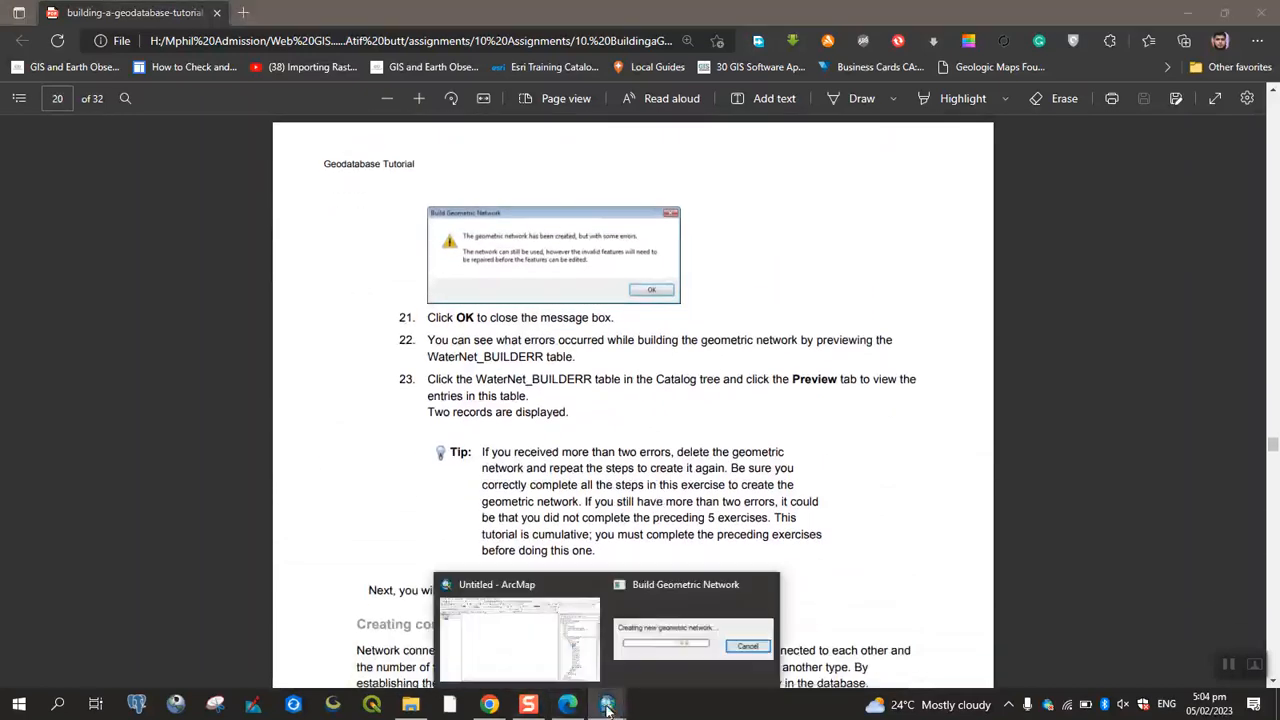
pyautogui.click(648, 661)
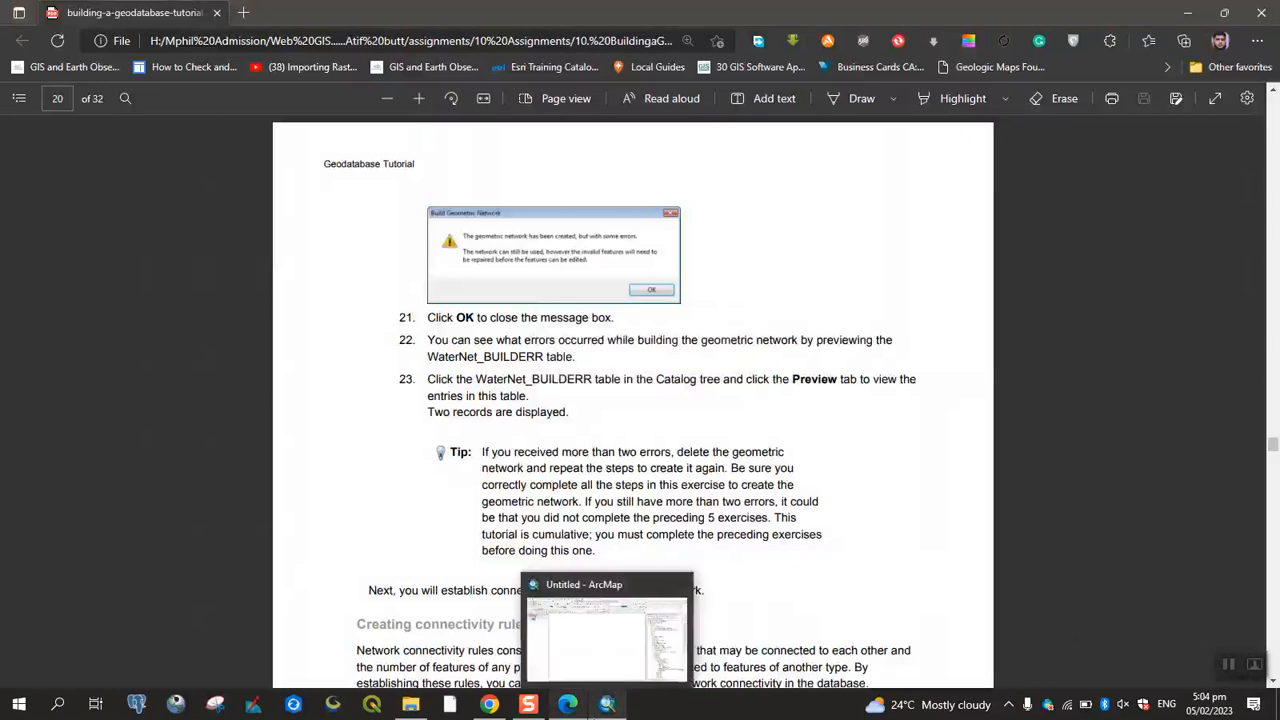
pyautogui.click(608, 704)
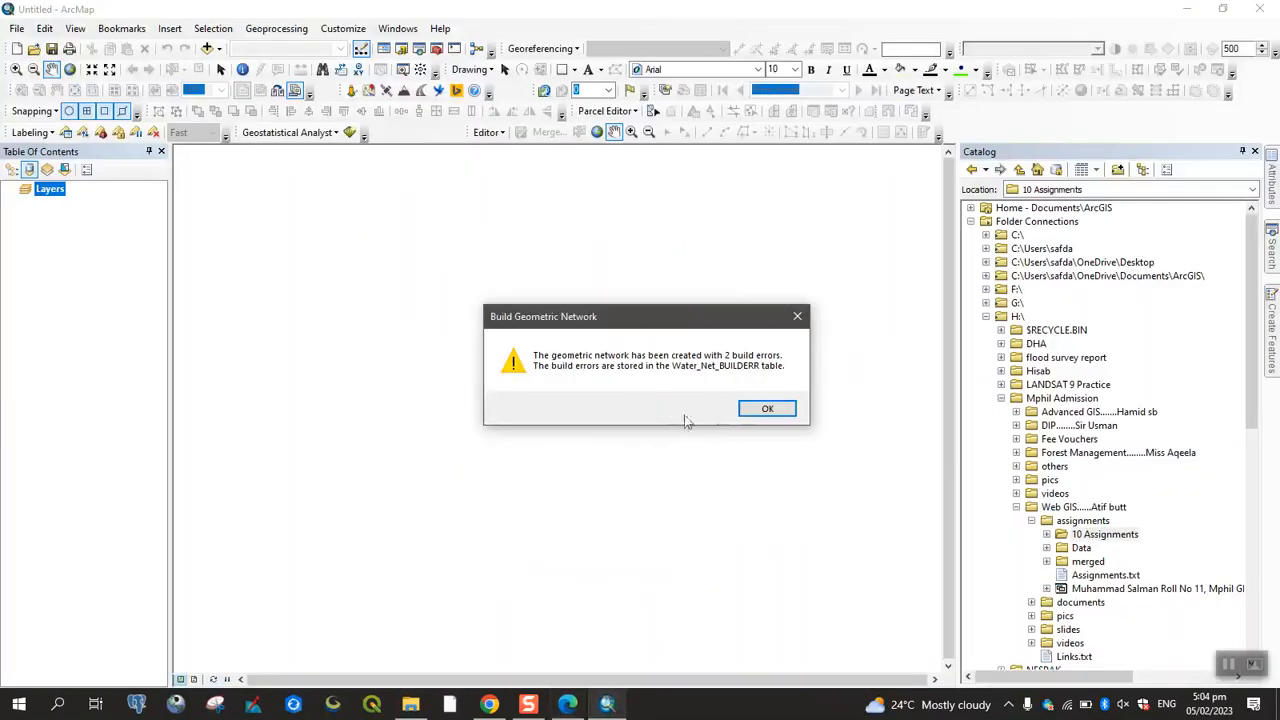
pyautogui.click(767, 409)
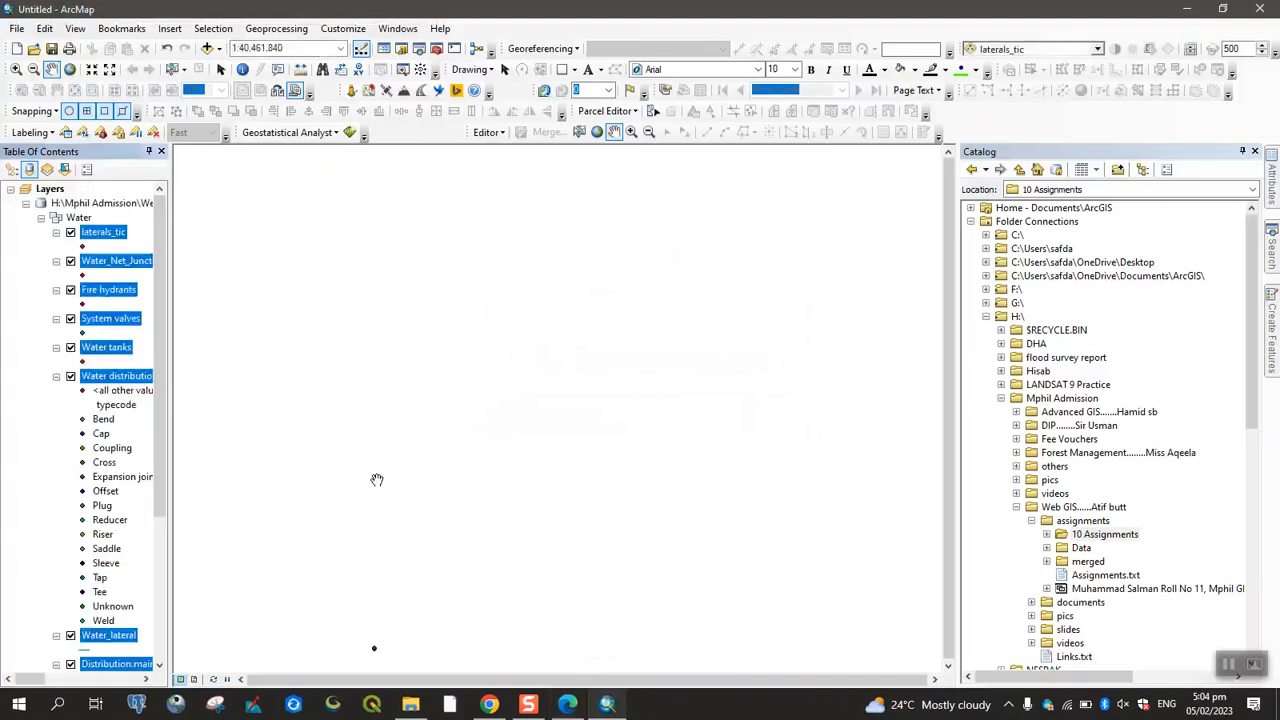
# - Zoom in on the new water network in the map until its mains and junctions fill the view
pyautogui.moveTo(354, 600); pyautogui.dragTo(423, 389)
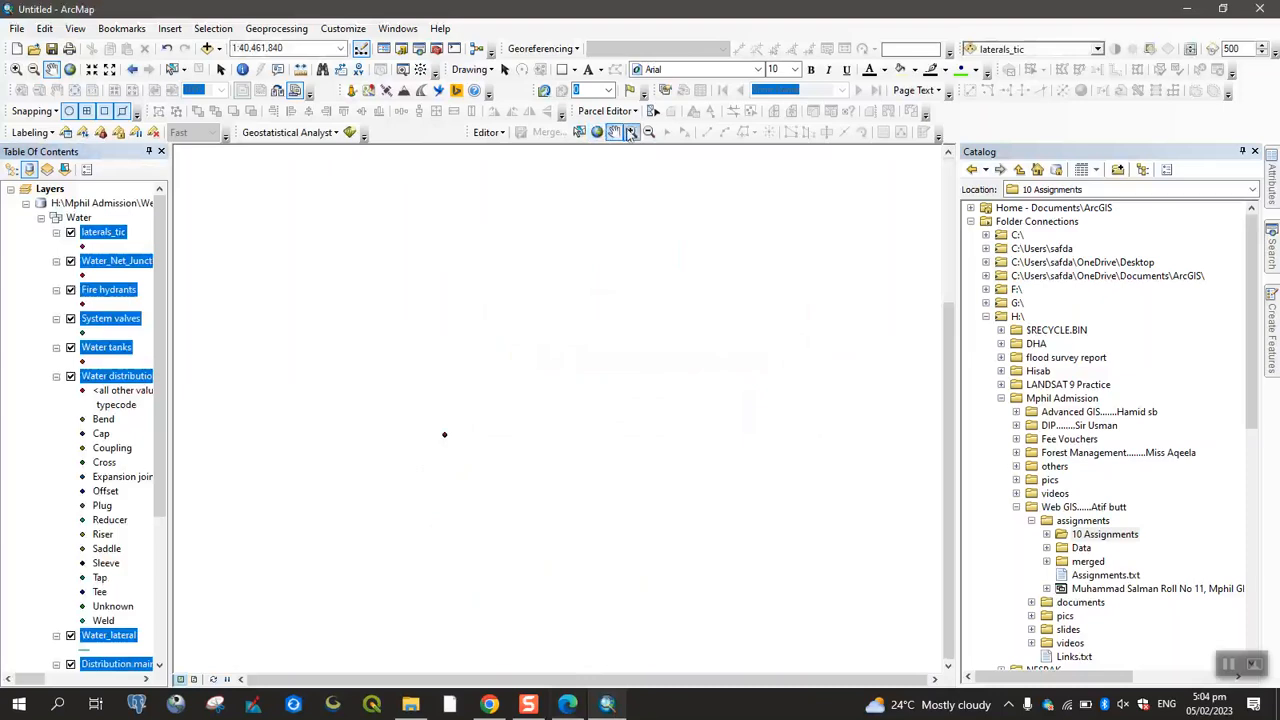
pyautogui.click(631, 131)
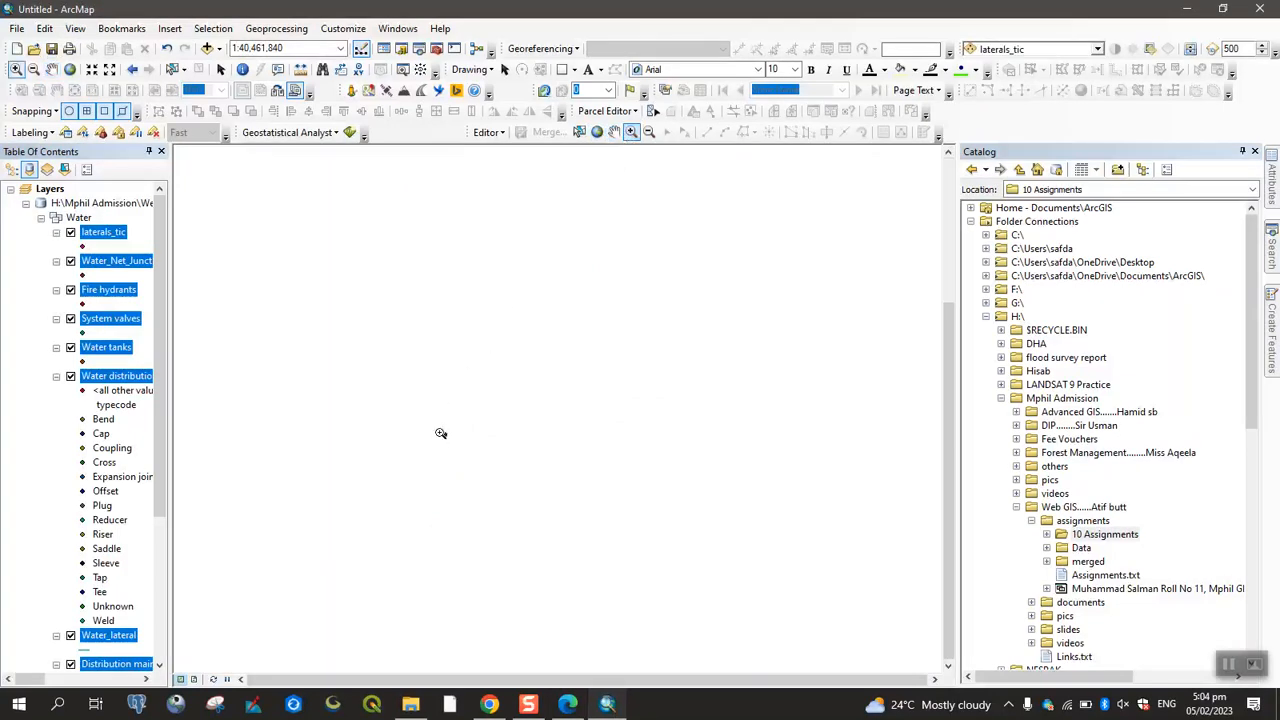
pyautogui.moveTo(440, 432); pyautogui.dragTo(449, 440)
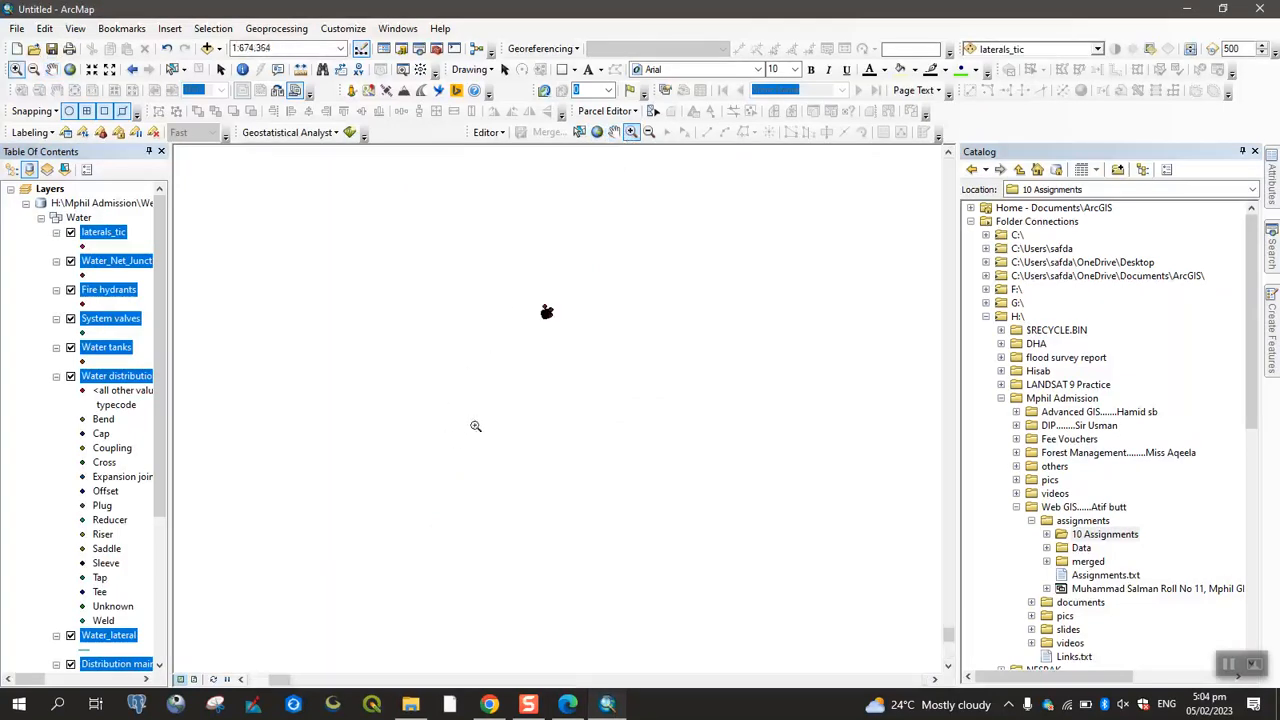
pyautogui.moveTo(527, 292); pyautogui.dragTo(577, 357)
pyautogui.moveTo(466, 266); pyautogui.dragTo(605, 399)
pyautogui.moveTo(397, 322); pyautogui.dragTo(678, 526)
# - Check the tutorial's error-table instruction in Edge, return to ArcMap, and locate the Water_Net_BUILDERR table under Montgomery.gdb in the Catalog tree
pyautogui.click(567, 704)
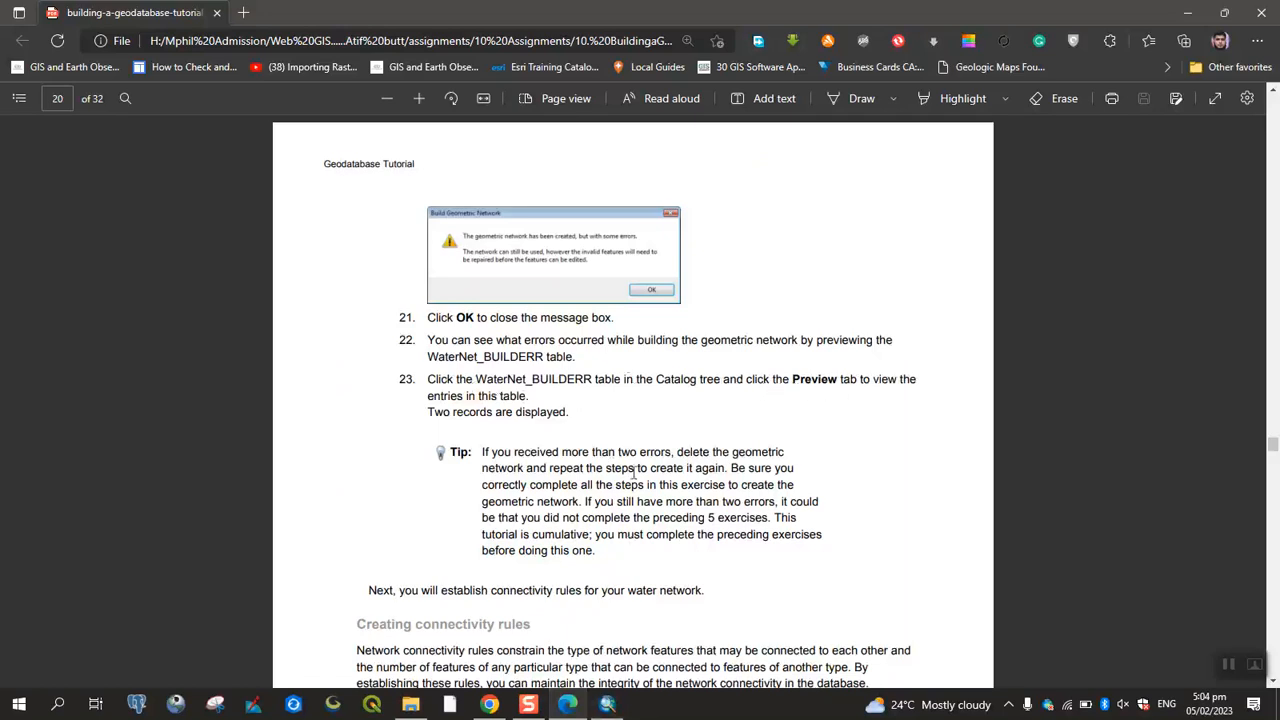
pyautogui.click(607, 704)
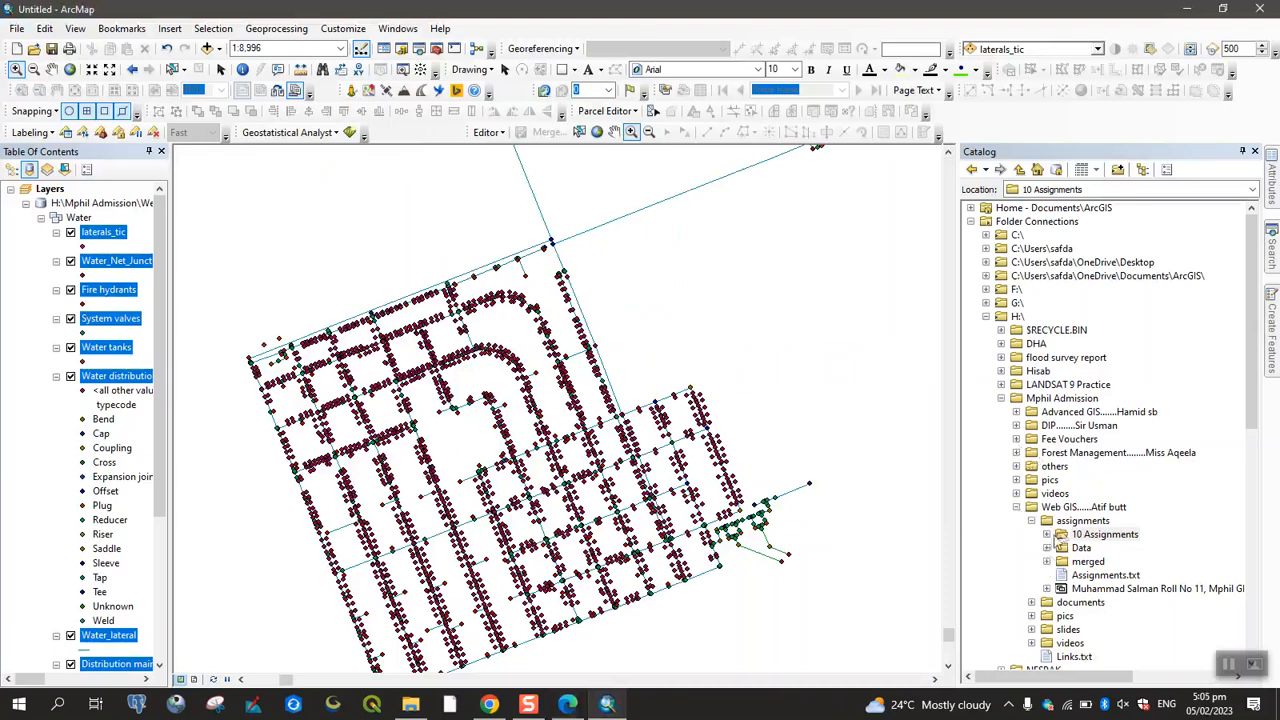
pyautogui.click(1047, 538)
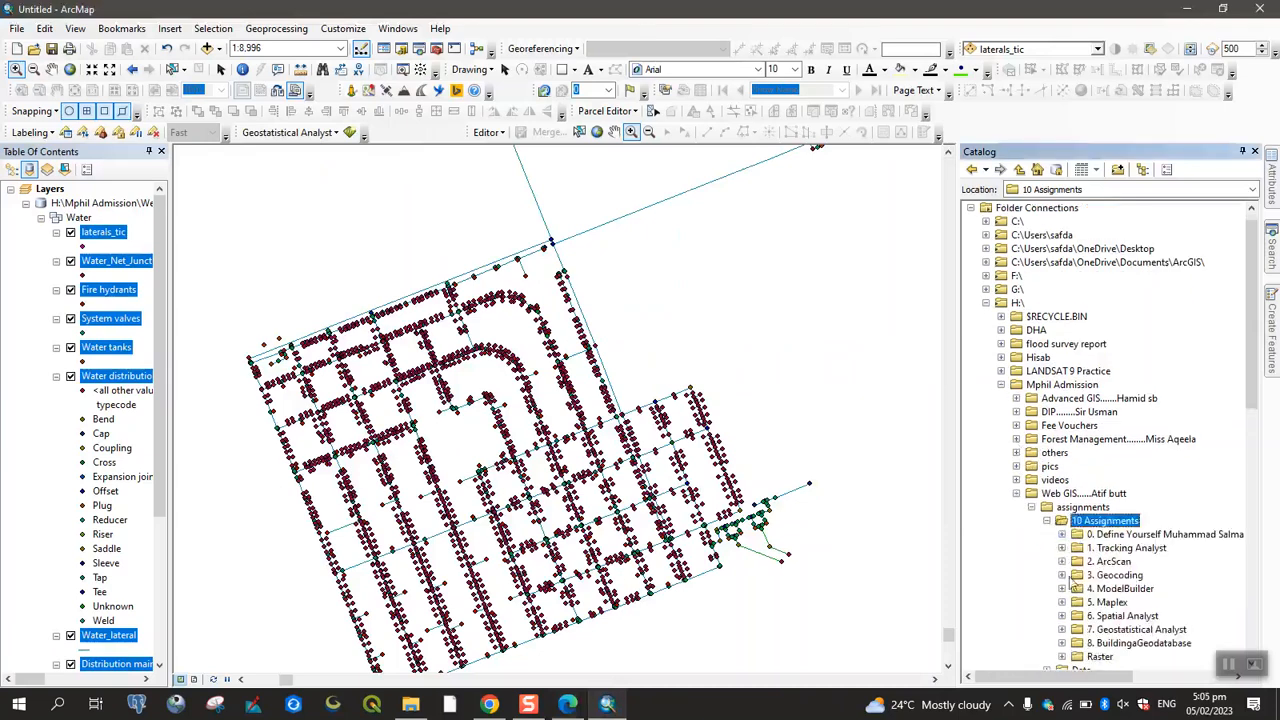
pyautogui.click(1063, 644)
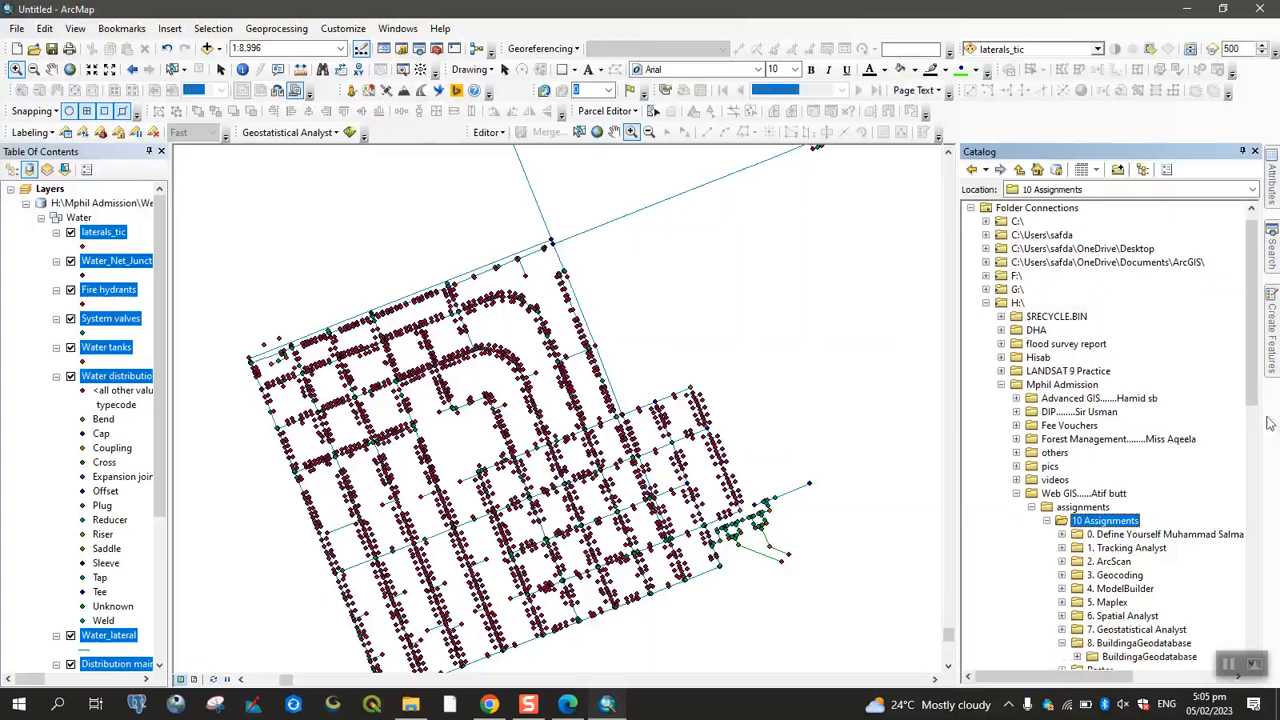
pyautogui.scroll(-8, 1251, 330)
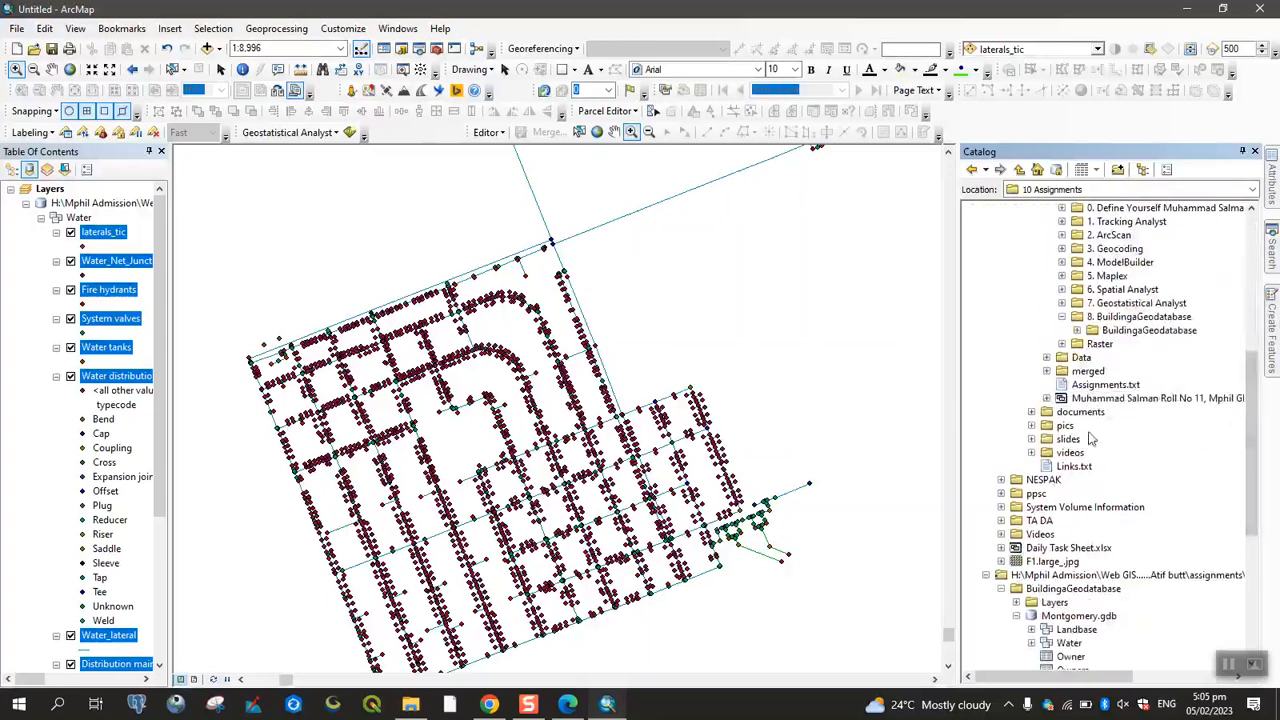
pyautogui.scroll(-6, 1251, 440)
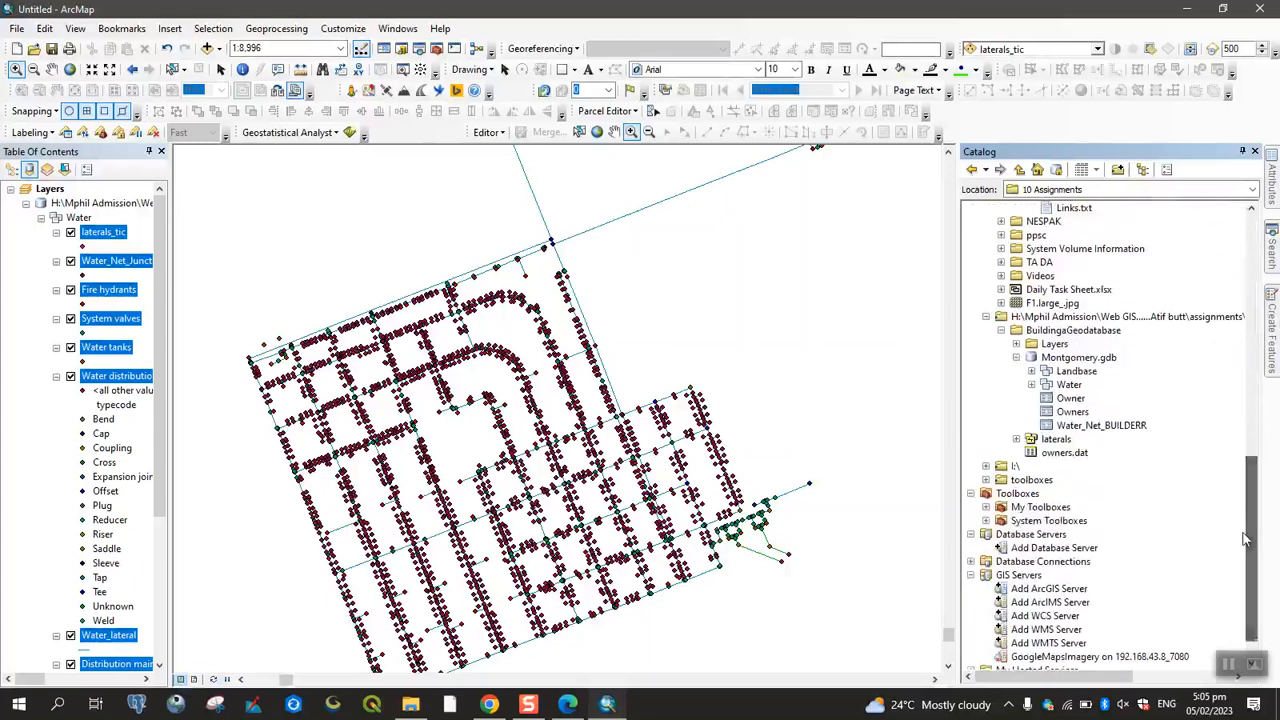
# - Preview the records of the Water_Net_BUILDERR table in its item description, and close the description window
pyautogui.rightClick(1092, 430)
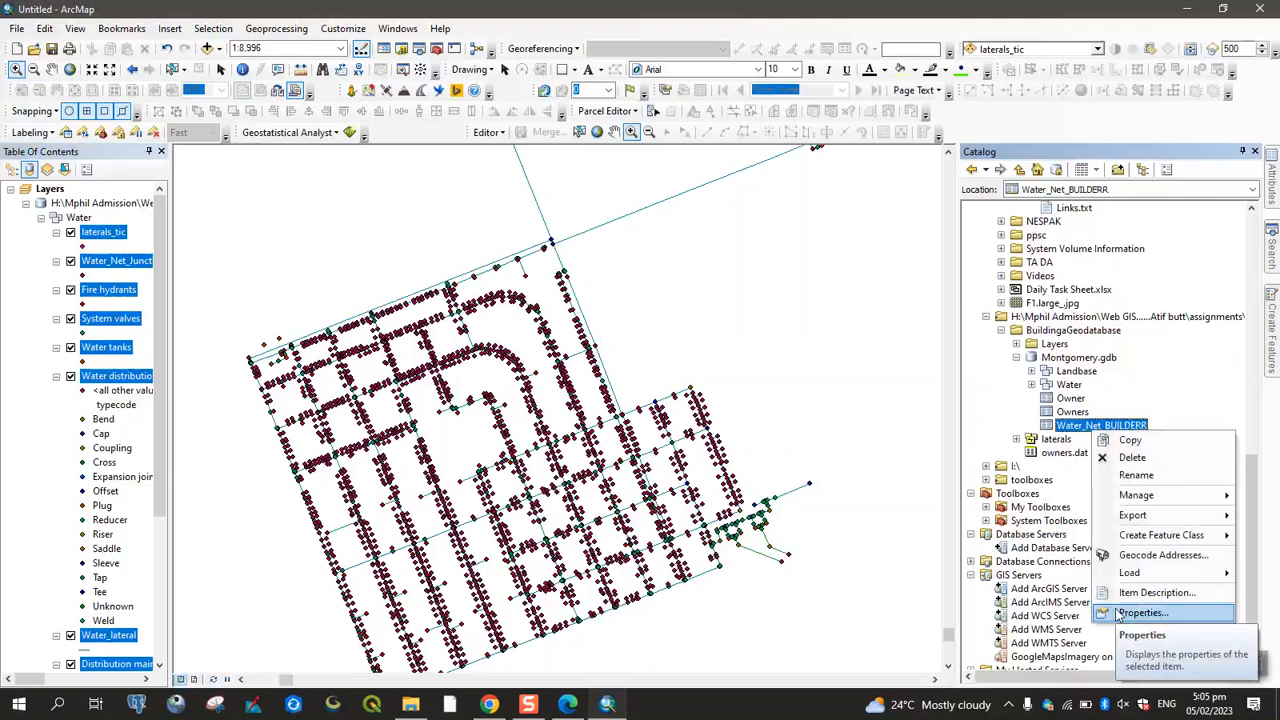
pyautogui.click(1164, 594)
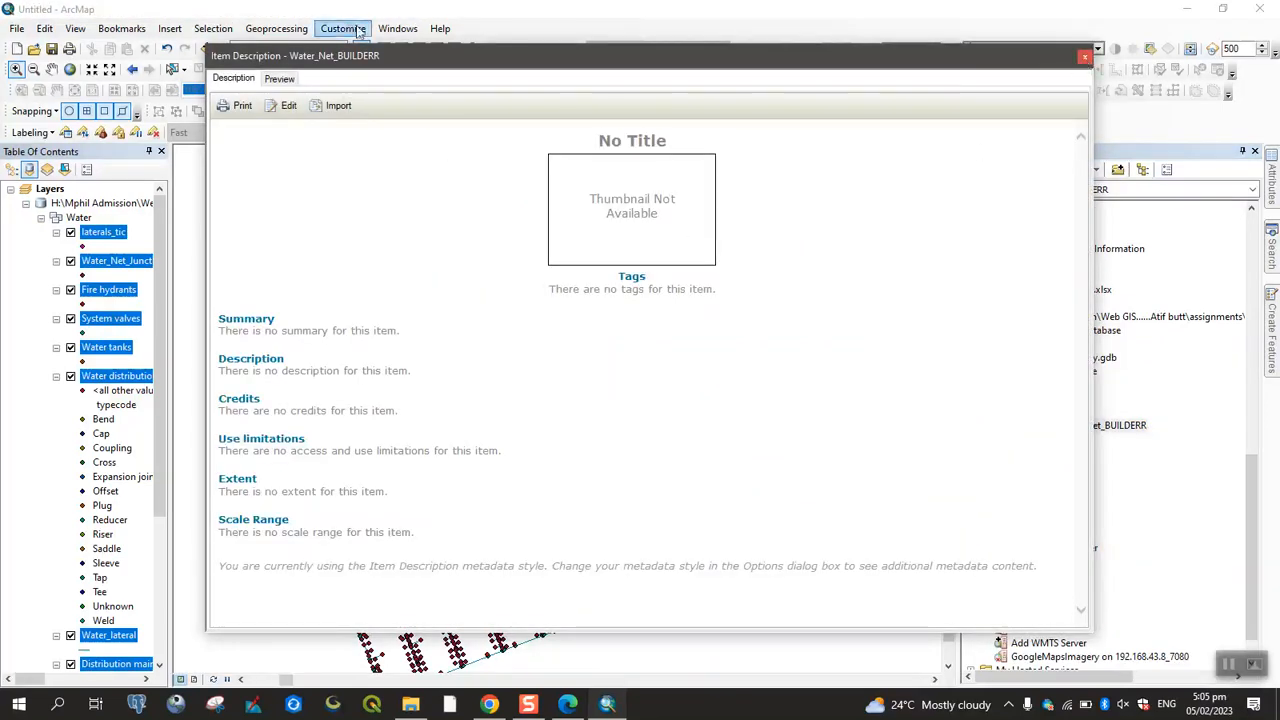
pyautogui.click(281, 78)
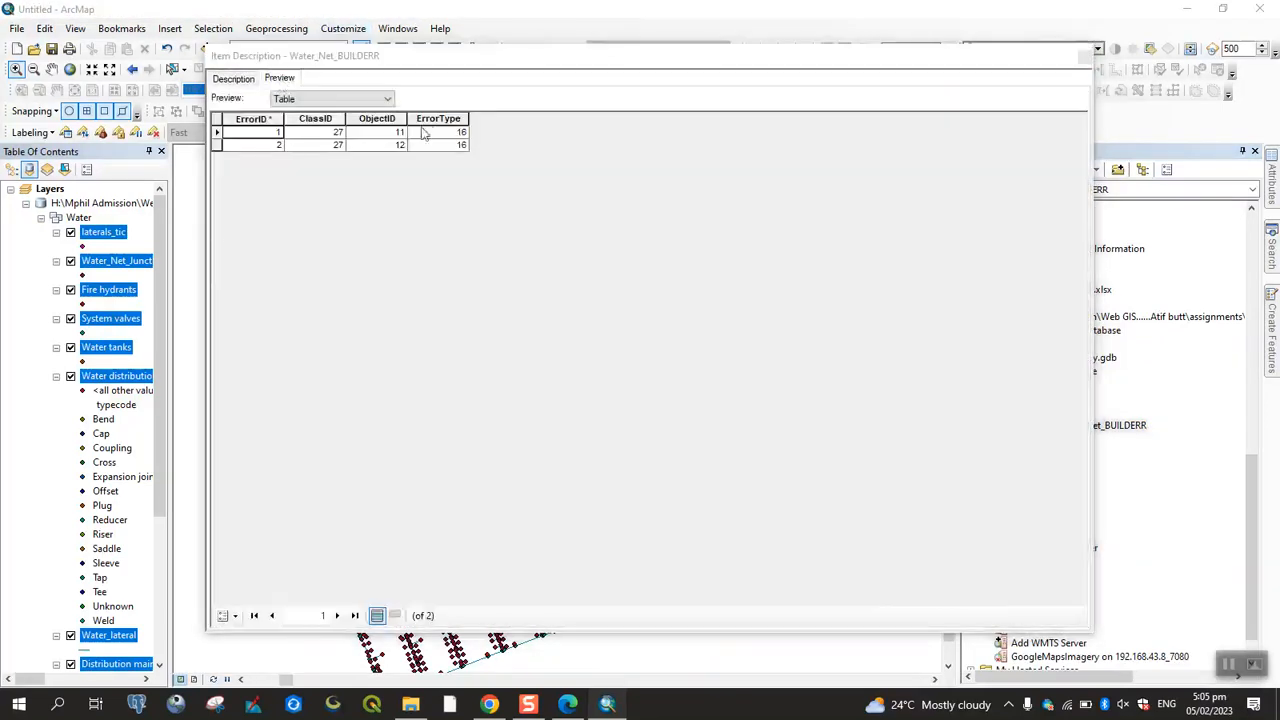
pyautogui.click(398, 138)
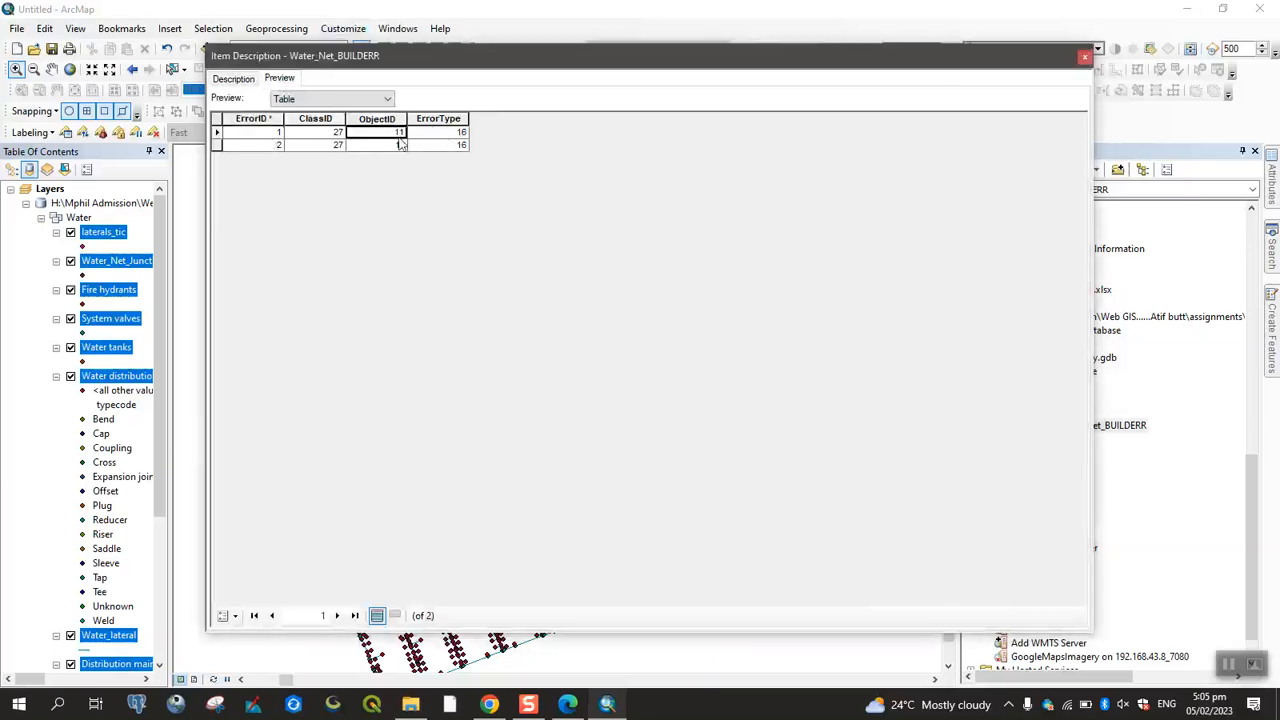
pyautogui.click(1083, 60)
# - Switch to Edge and read the tutorial's first steps under Creating connectivity rules
pyautogui.hotkey('alt', 'Tab')
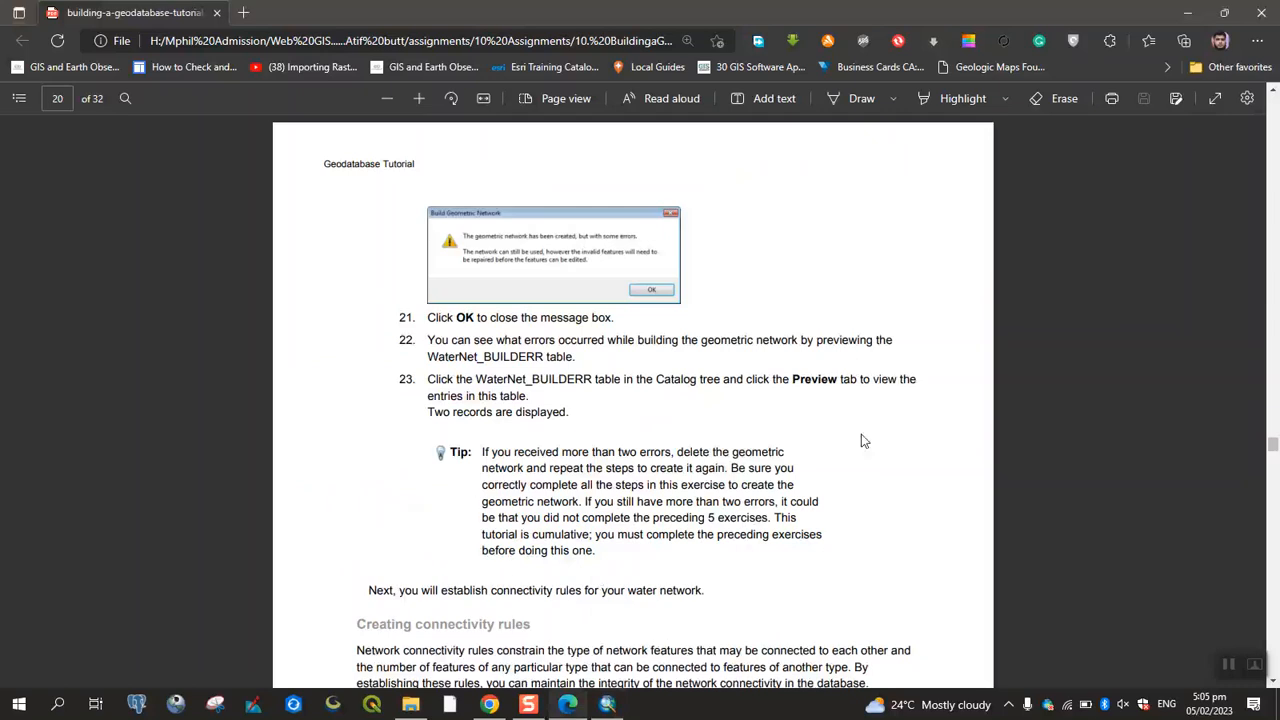
pyautogui.moveTo(373, 625); pyautogui.dragTo(532, 625)
pyautogui.click(621, 630)
pyautogui.scroll(-5, 621, 630)
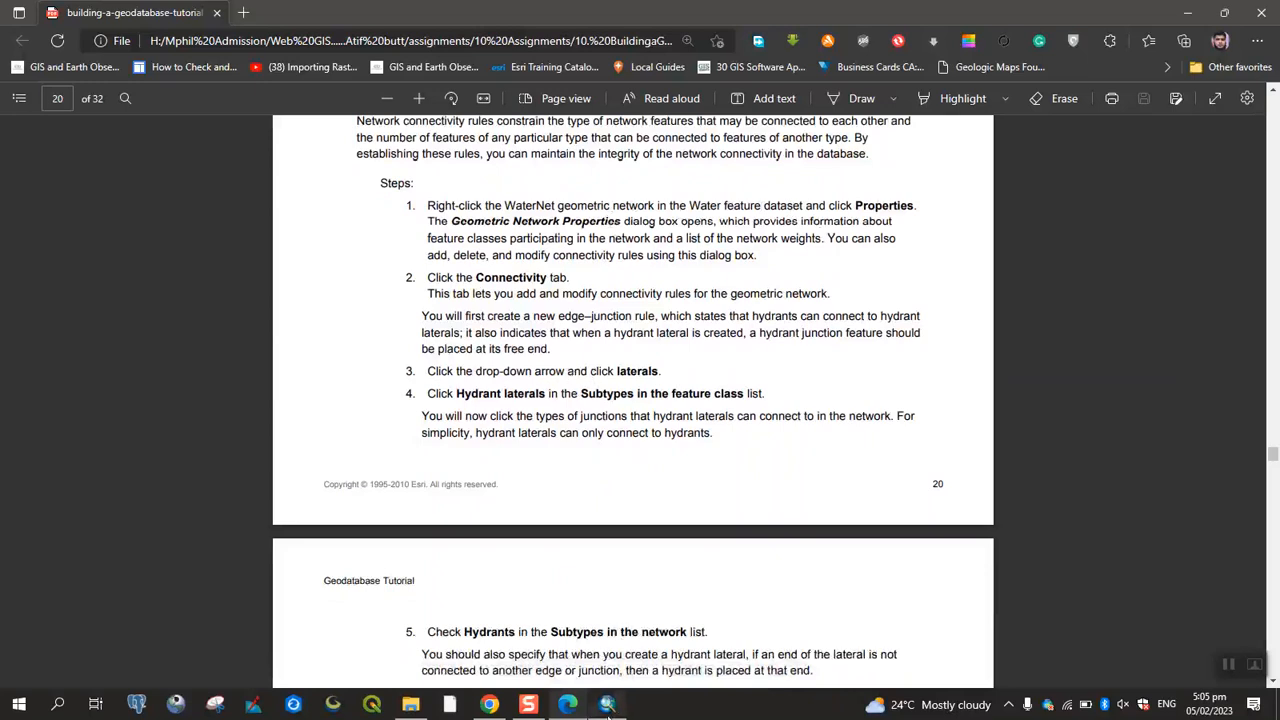
# - Return to ArcMap and open the connectivity rules in the properties of the Water_Net geometric network from the Water feature dataset
pyautogui.click(608, 704)
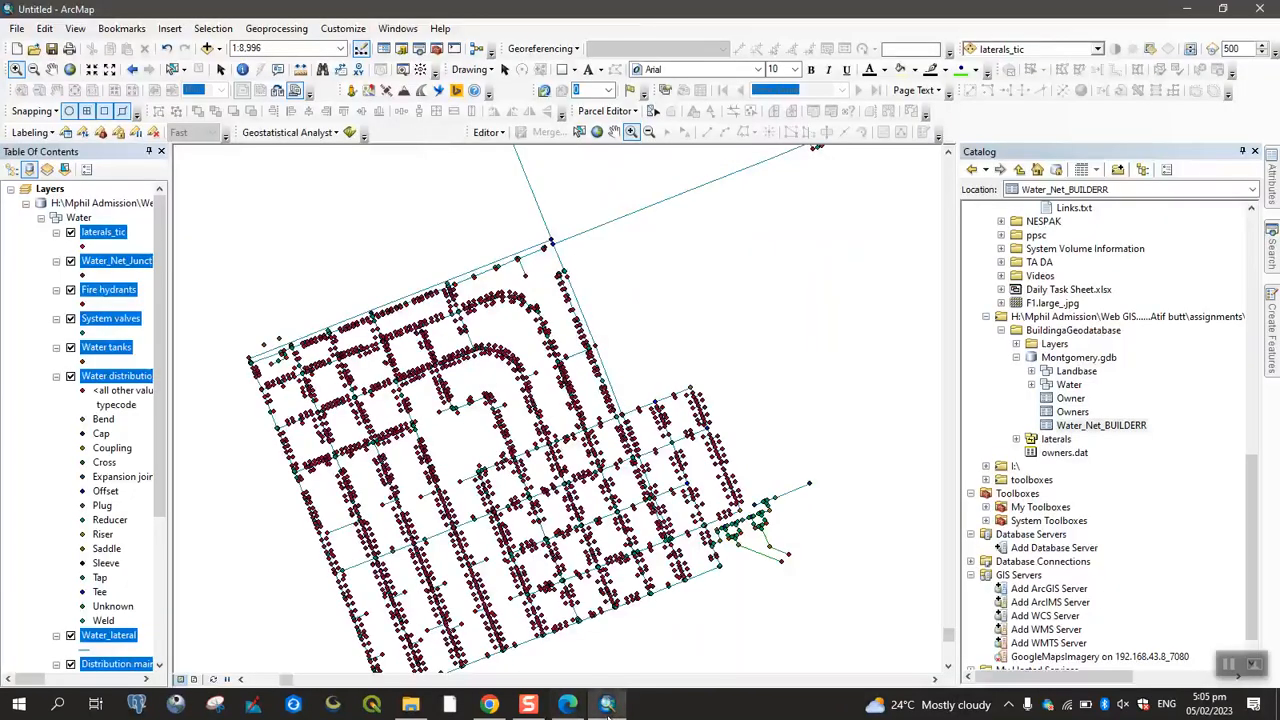
pyautogui.click(1032, 384)
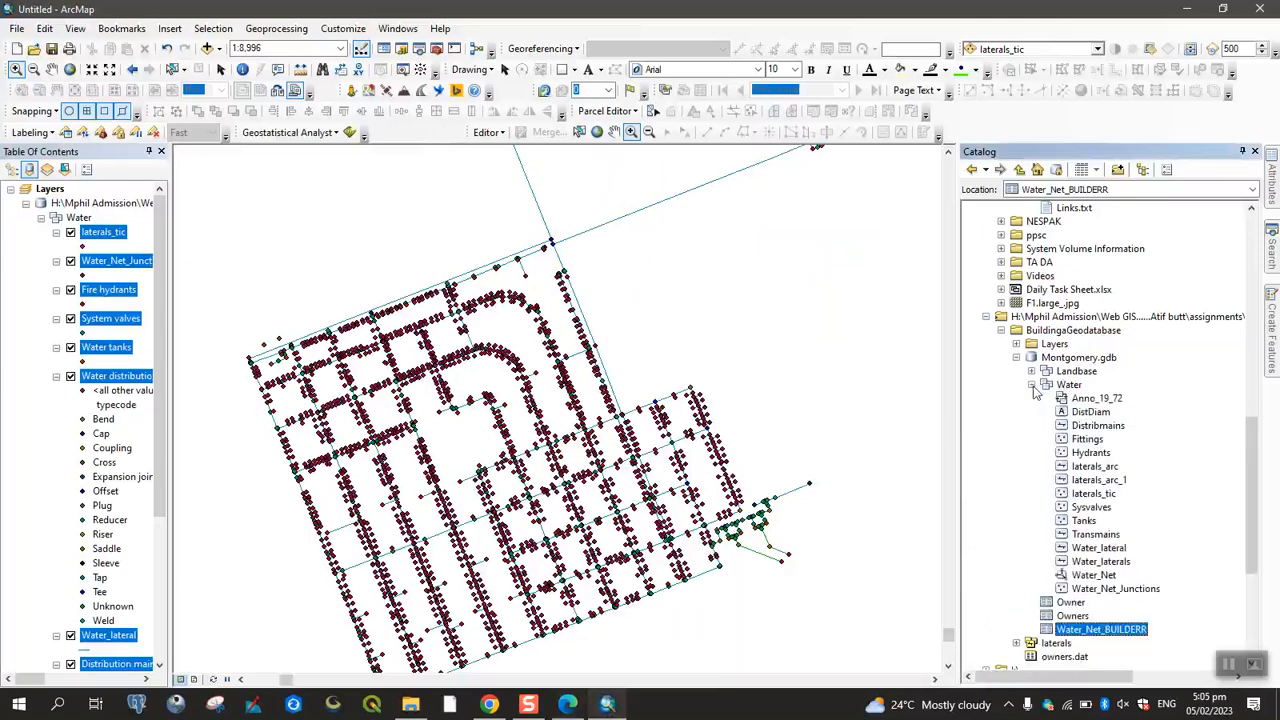
pyautogui.click(1086, 578)
pyautogui.rightClick(1086, 578)
pyautogui.click(1122, 560)
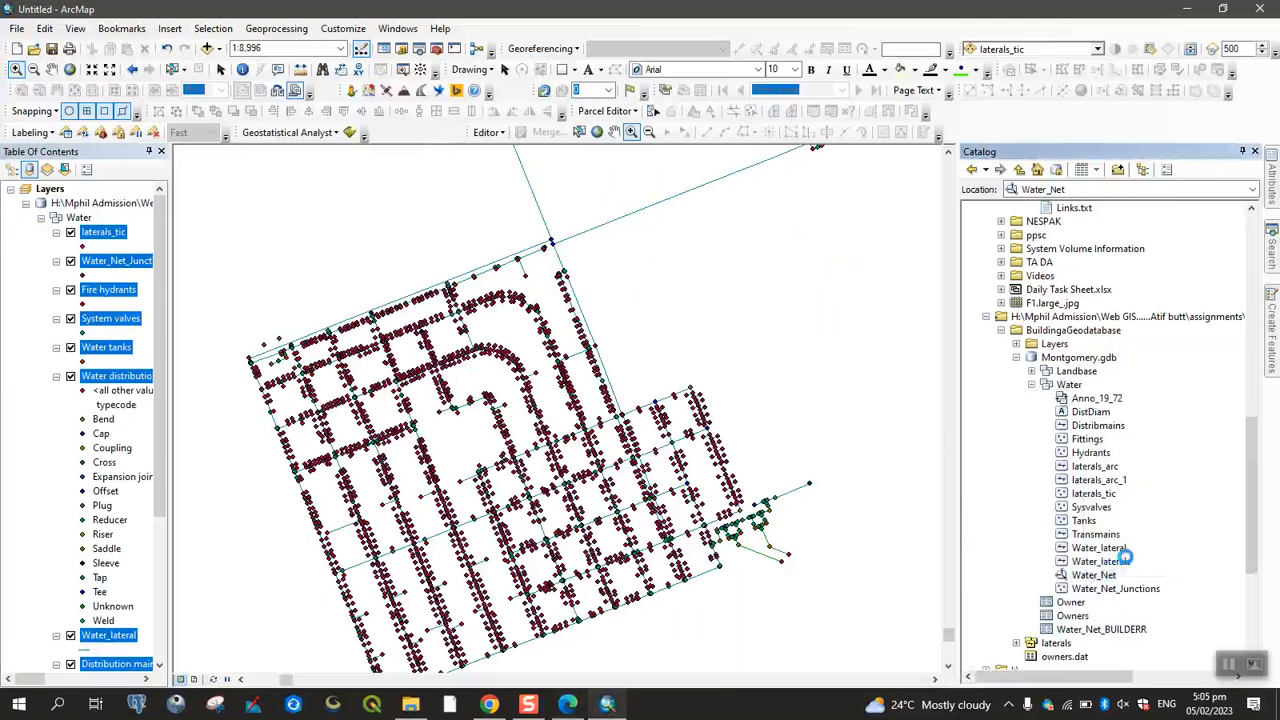
pyautogui.click(568, 703)
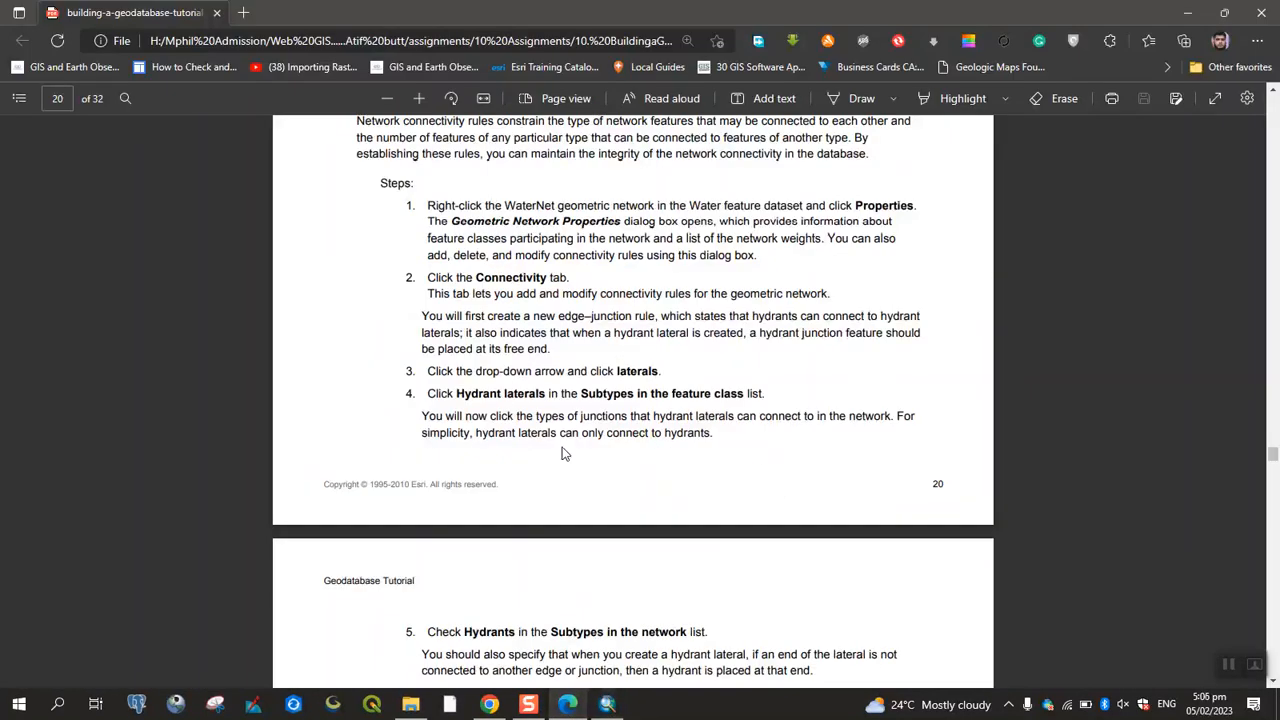
pyautogui.scroll(-3, 562, 453)
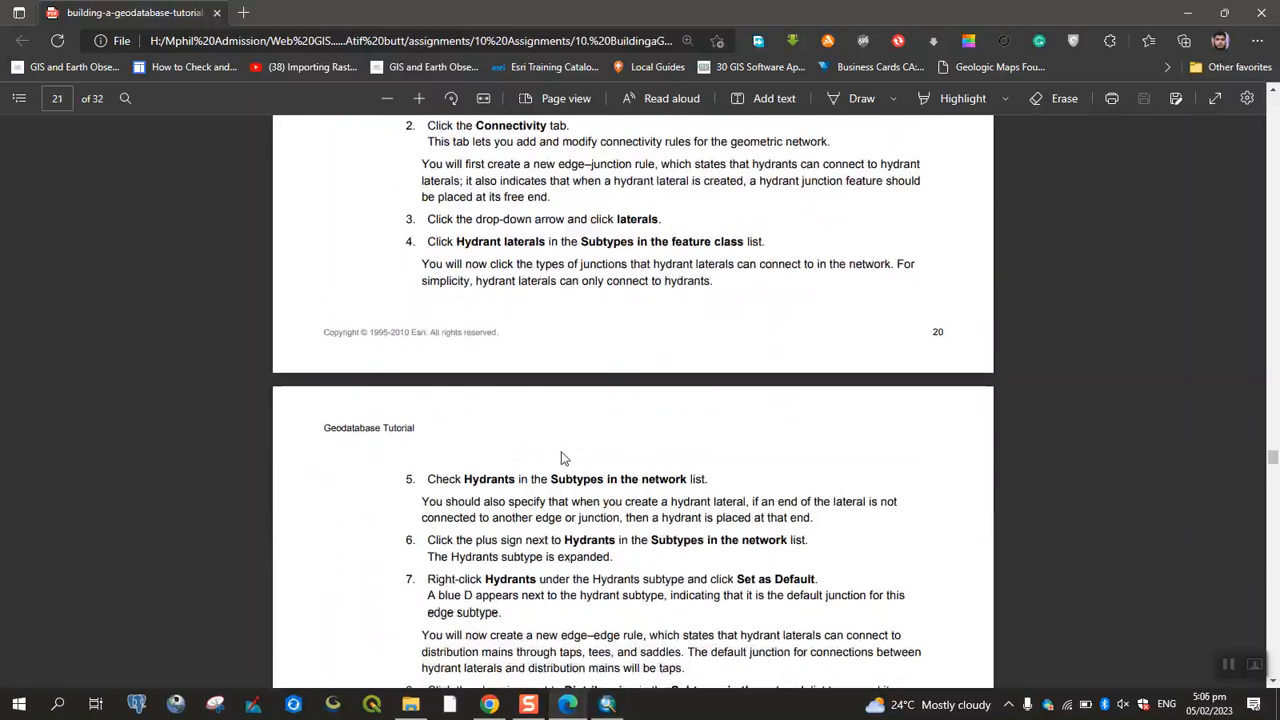
pyautogui.click(568, 703)
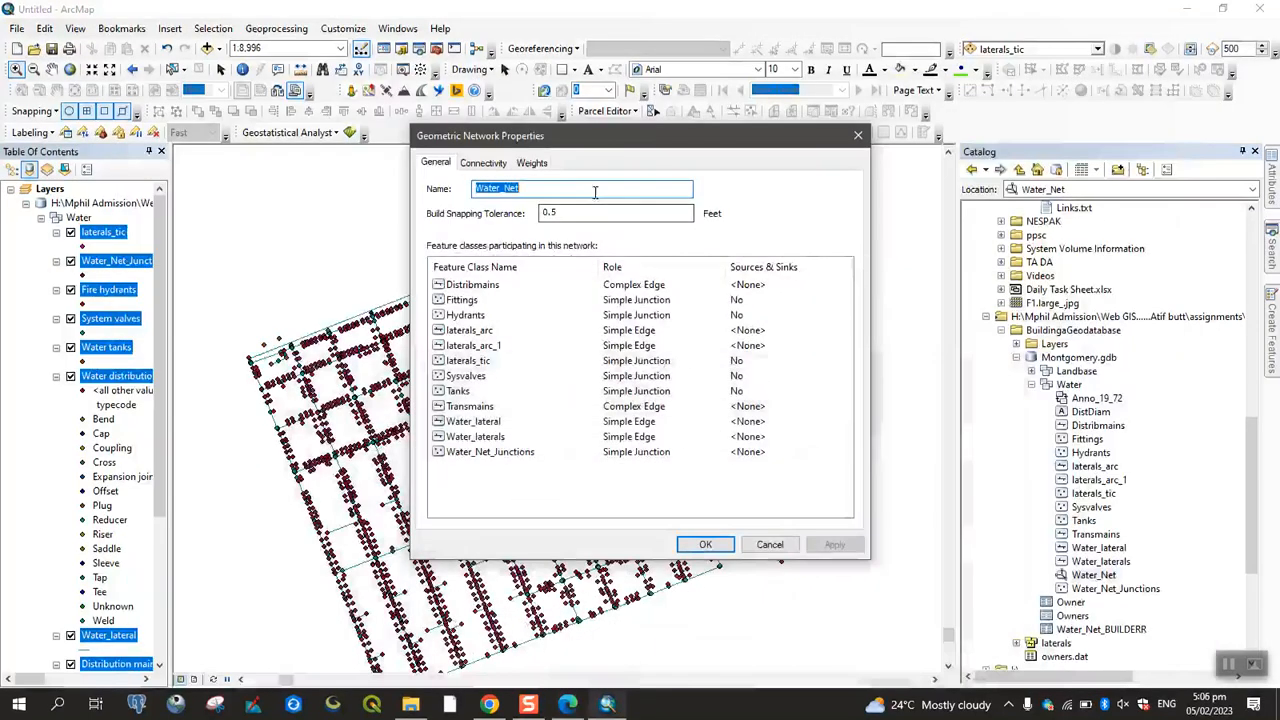
pyautogui.click(491, 165)
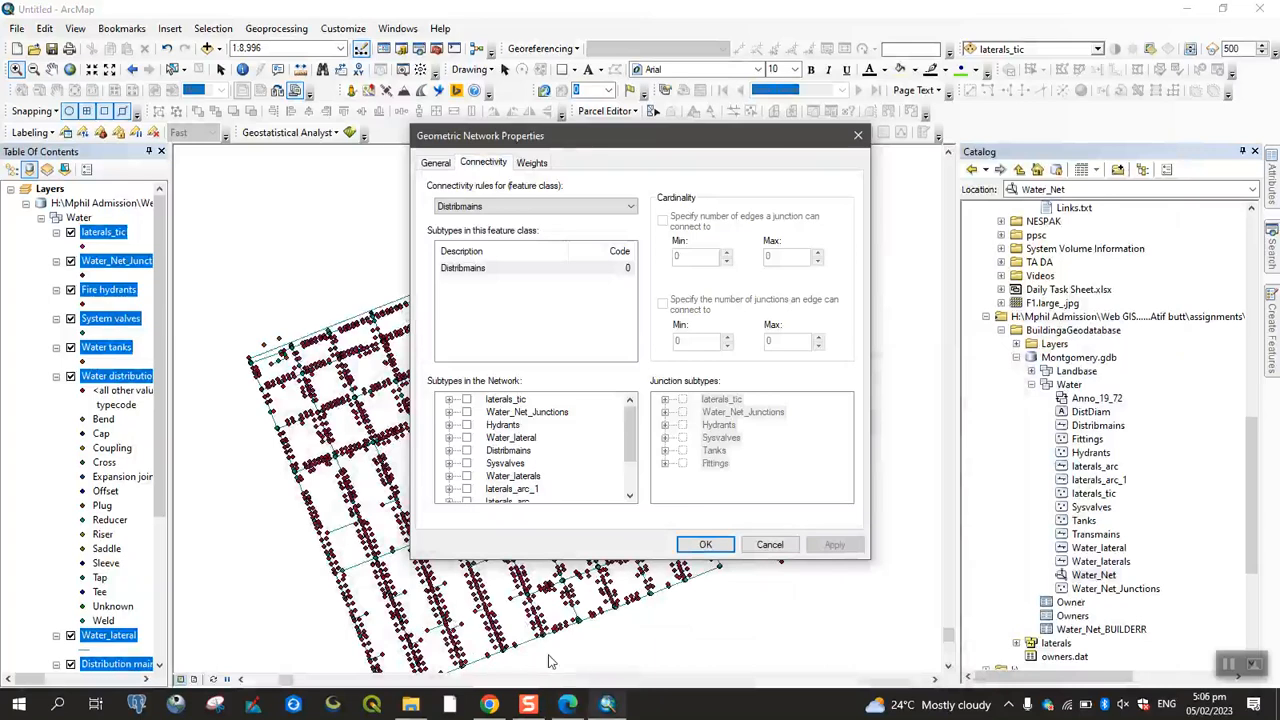
# - Following the tutorial in Edge, choose the laterals_arc feature class for the connectivity rules in ArcMap and select its hydrant subtype
pyautogui.click(565, 705)
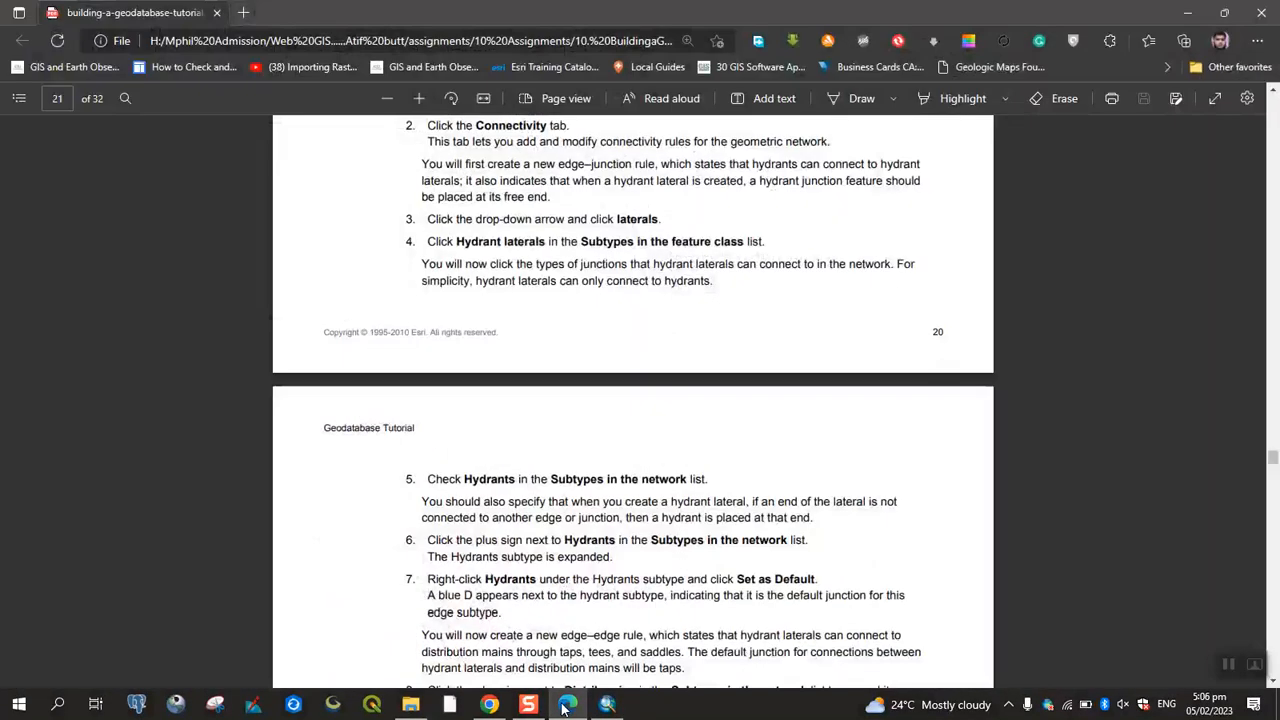
pyautogui.click(565, 705)
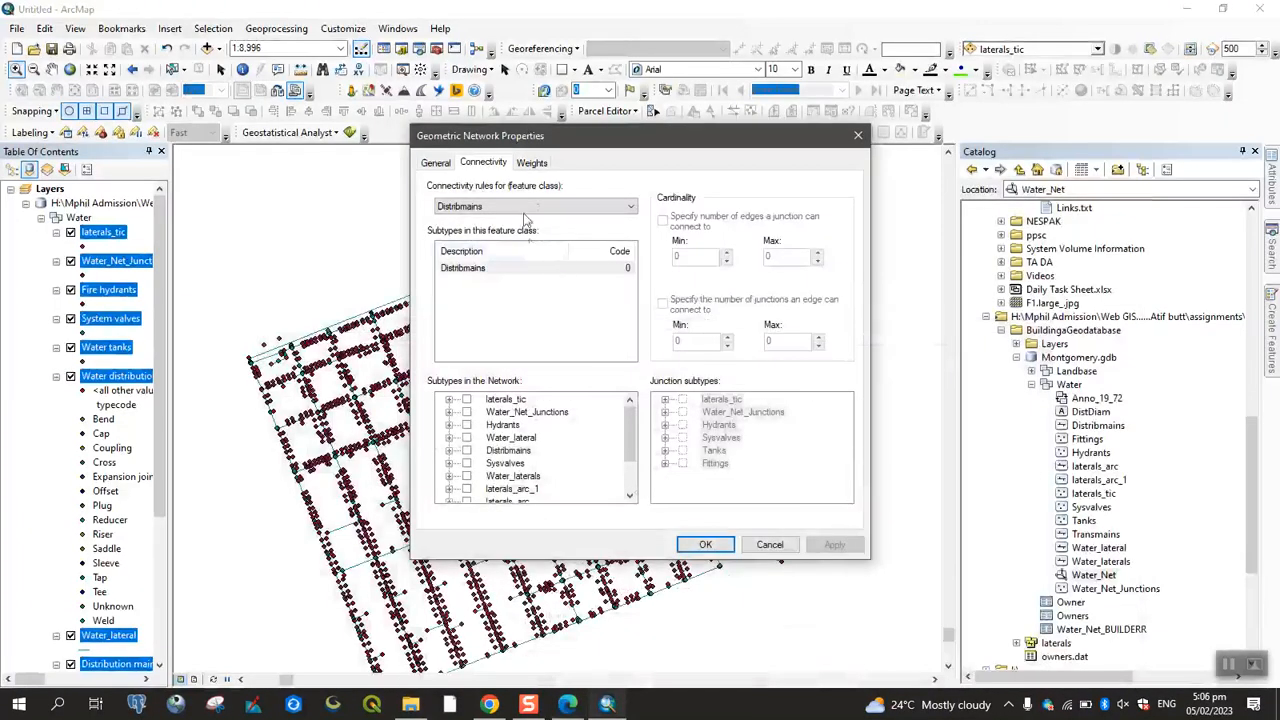
pyautogui.click(545, 205)
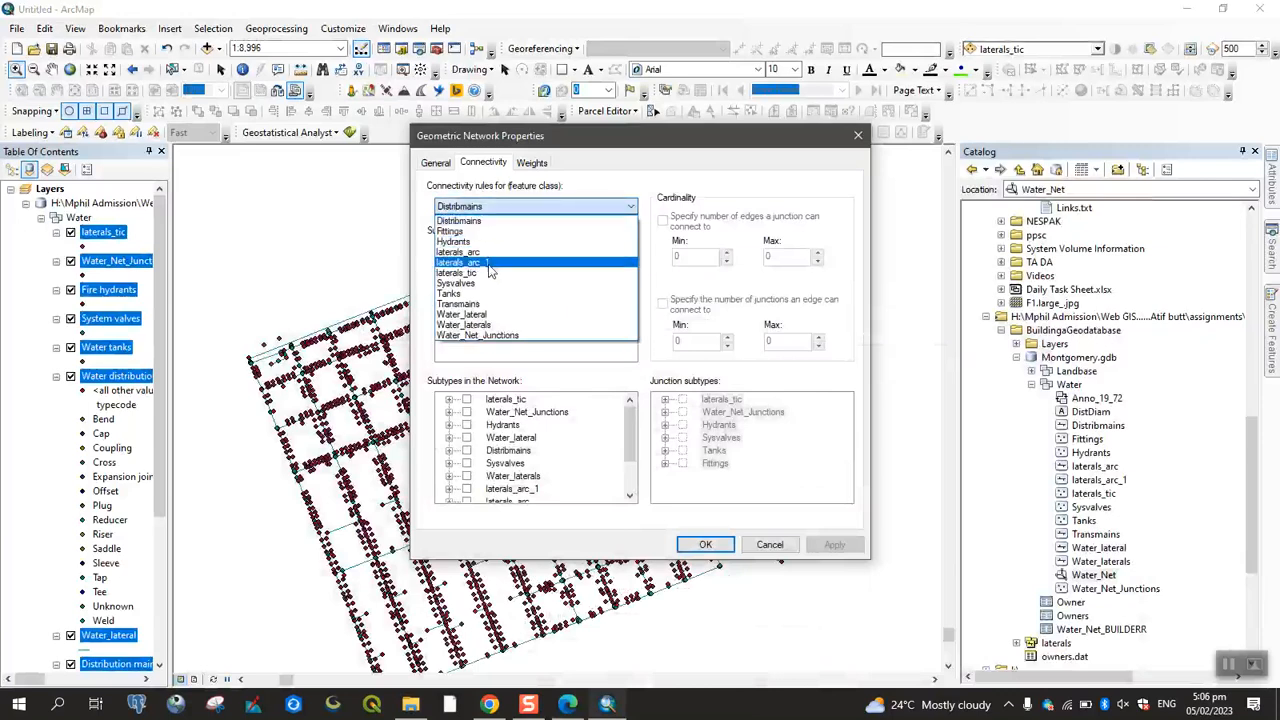
pyautogui.click(462, 252)
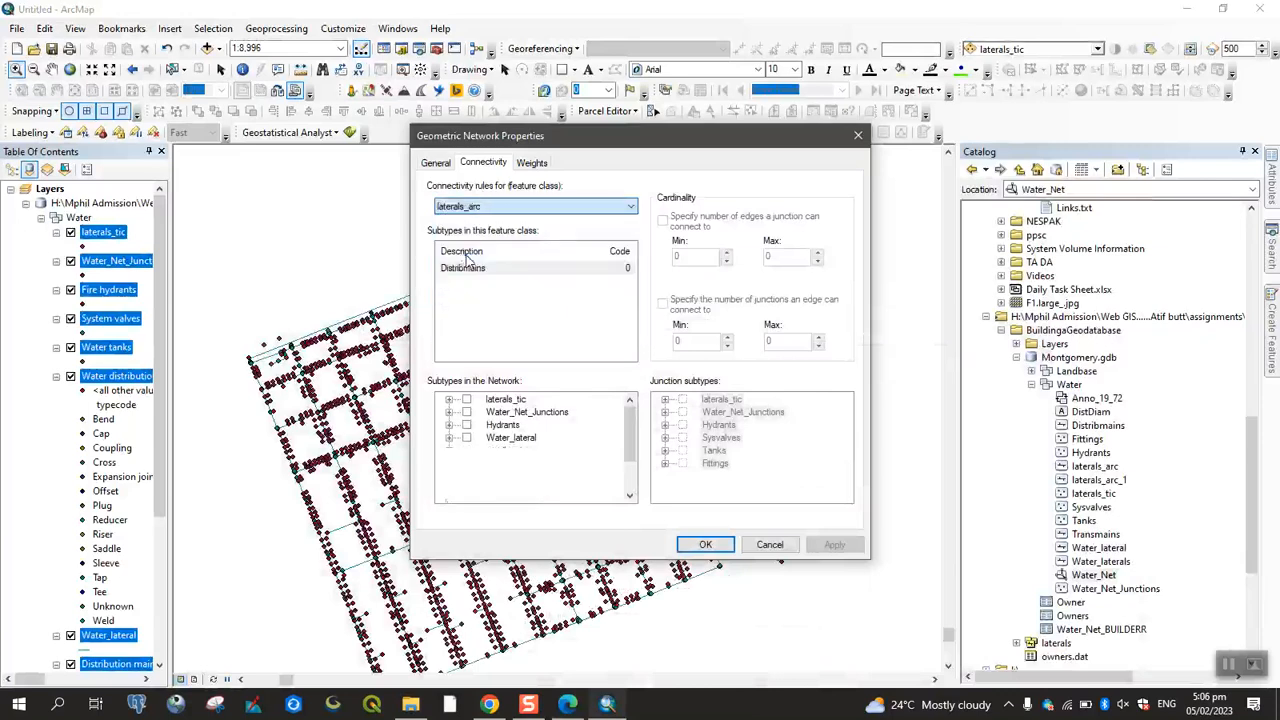
pyautogui.click(568, 705)
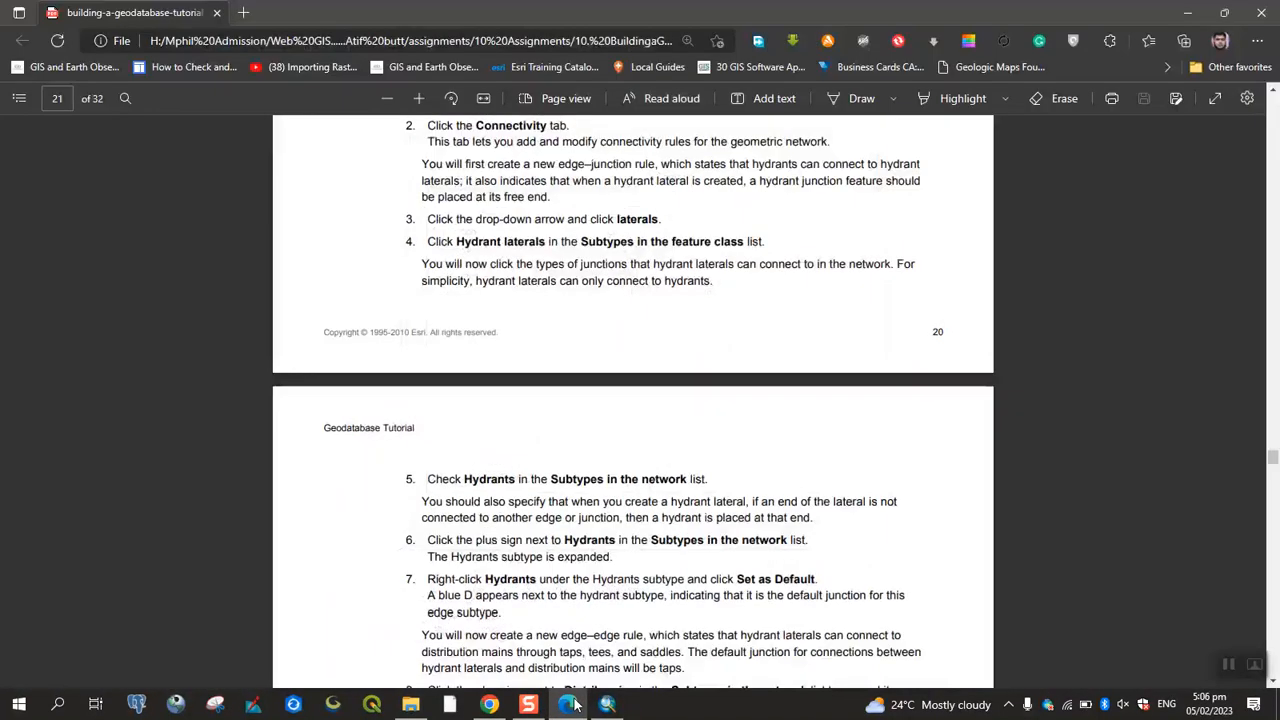
pyautogui.click(575, 705)
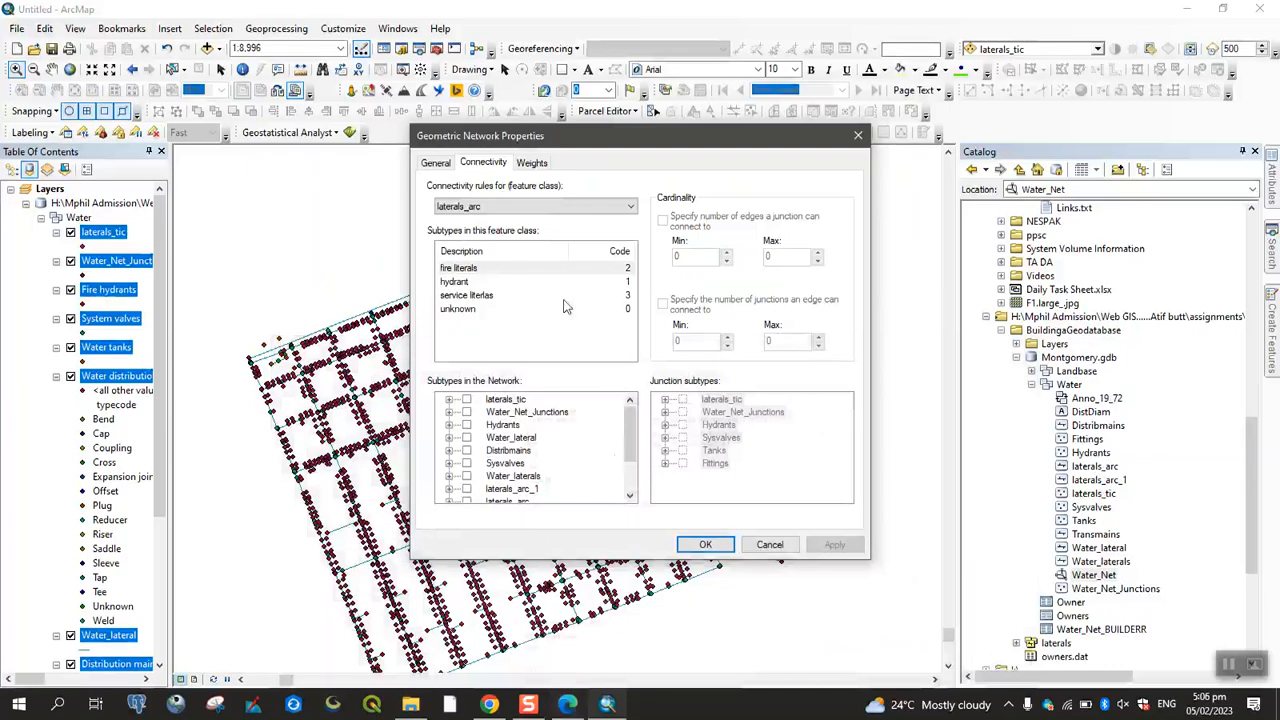
pyautogui.click(460, 284)
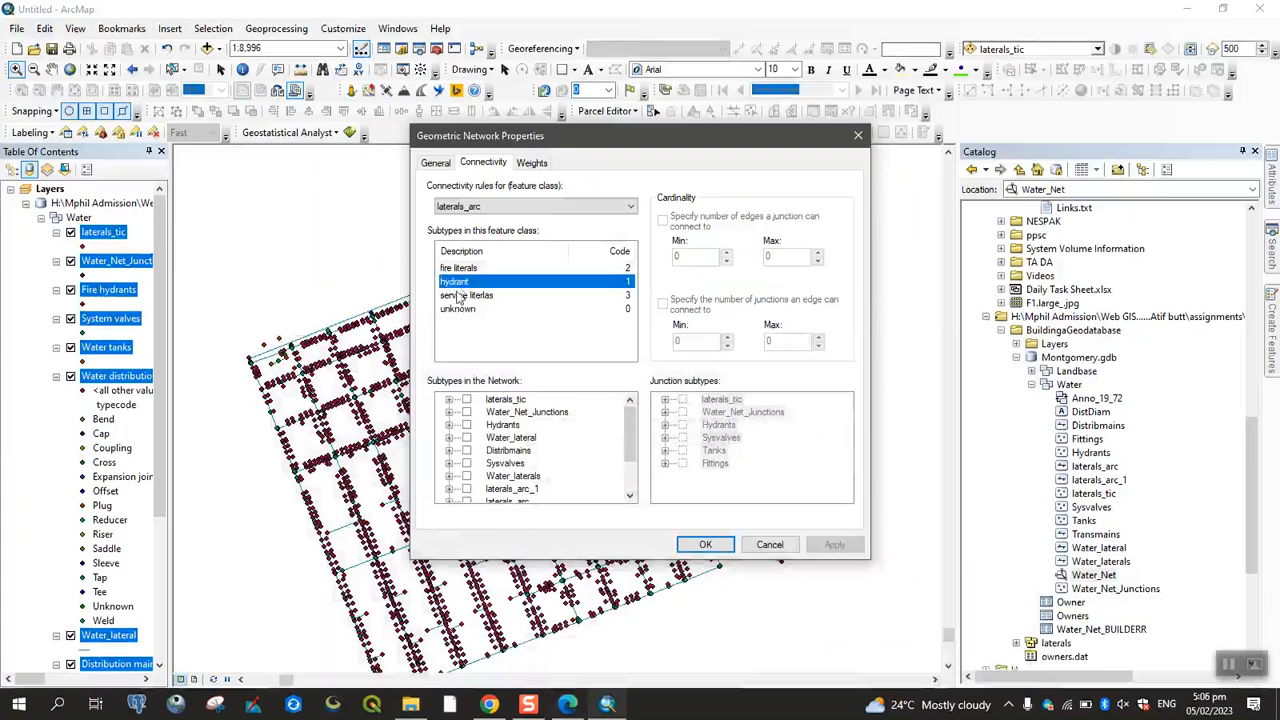
# - Read tutorial steps 5 to 13 in Edge, return to ArcMap, and allow the hydrant subtype to connect to Hydrants in the network
pyautogui.click(567, 704)
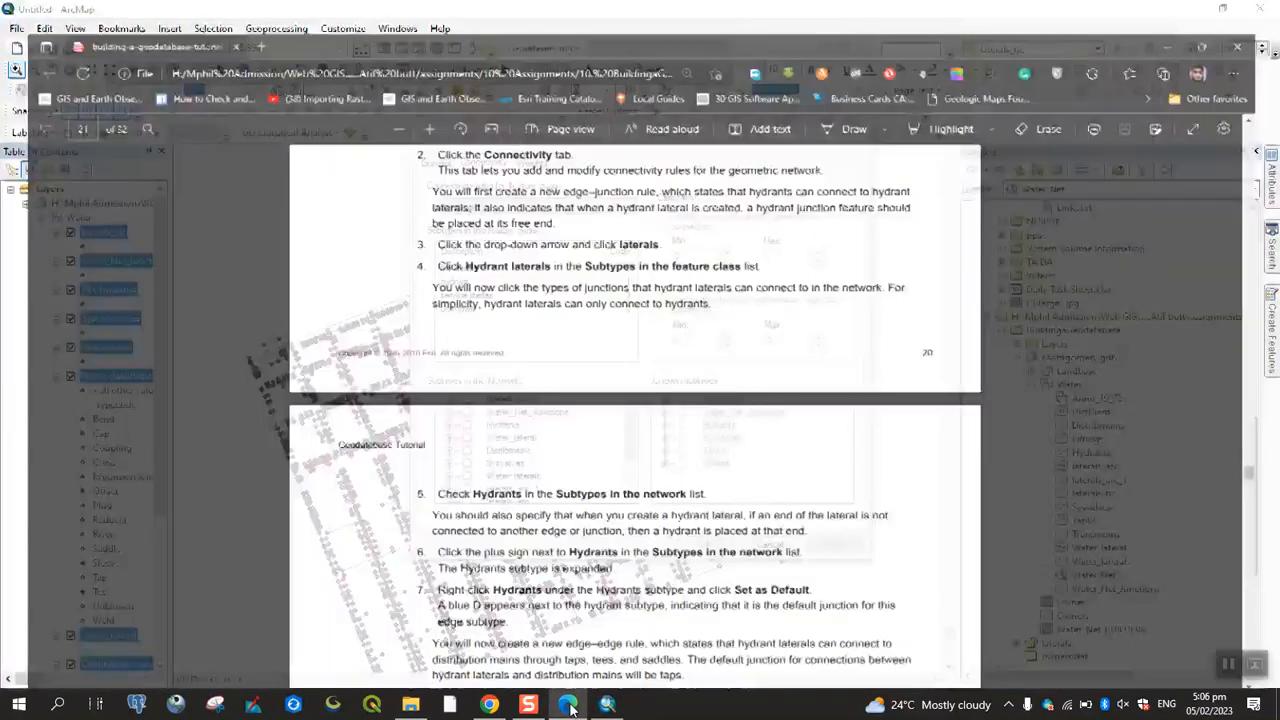
pyautogui.press('Down')
pyautogui.press('Down')
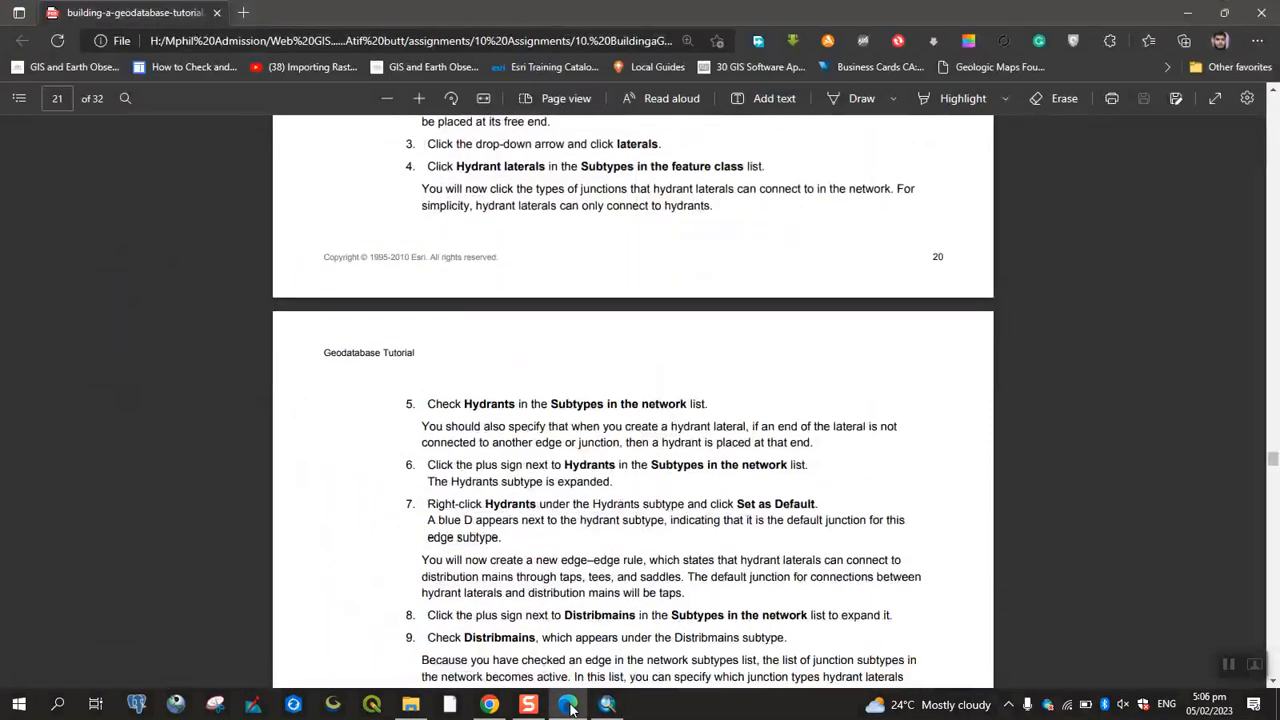
pyautogui.press('Down')
pyautogui.press('Down')
pyautogui.press('Down')
pyautogui.press('Down')
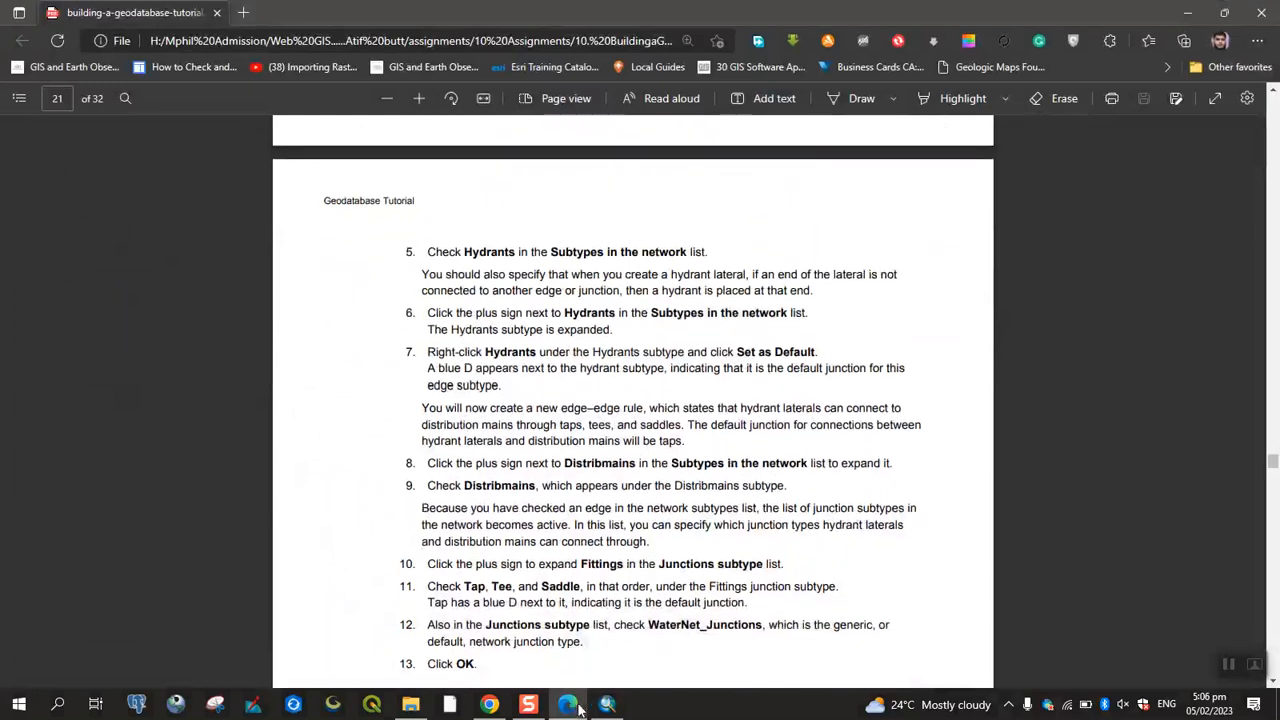
pyautogui.click(607, 704)
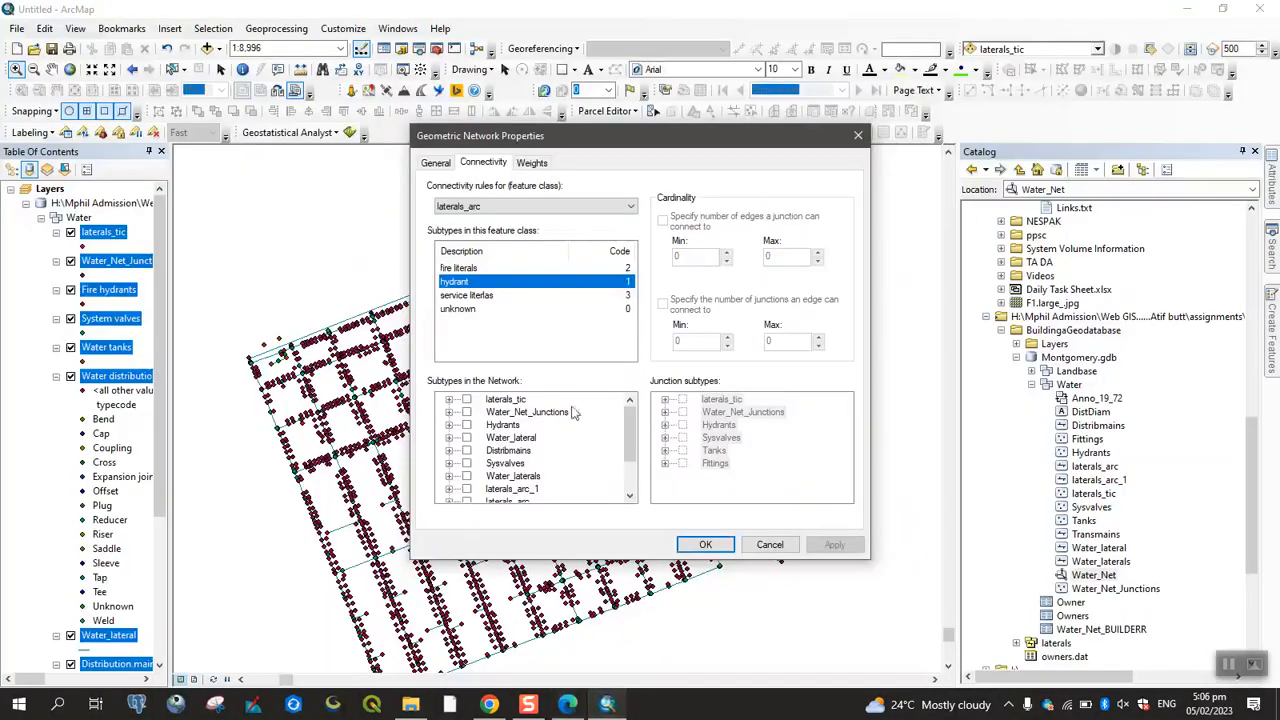
pyautogui.click(466, 425)
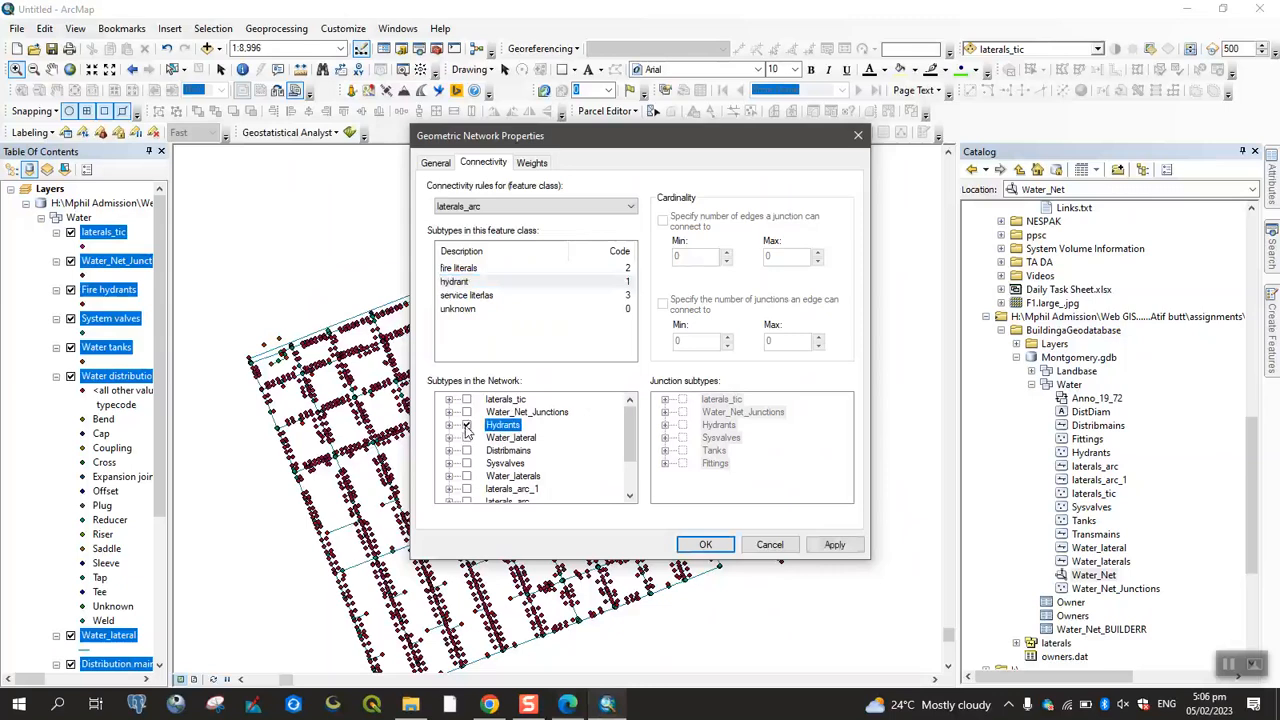
# - Check the tutorial's Set as Default instruction in Edge, return to ArcMap, and inspect the Hydrants entry in the network's weight settings
pyautogui.click(567, 705)
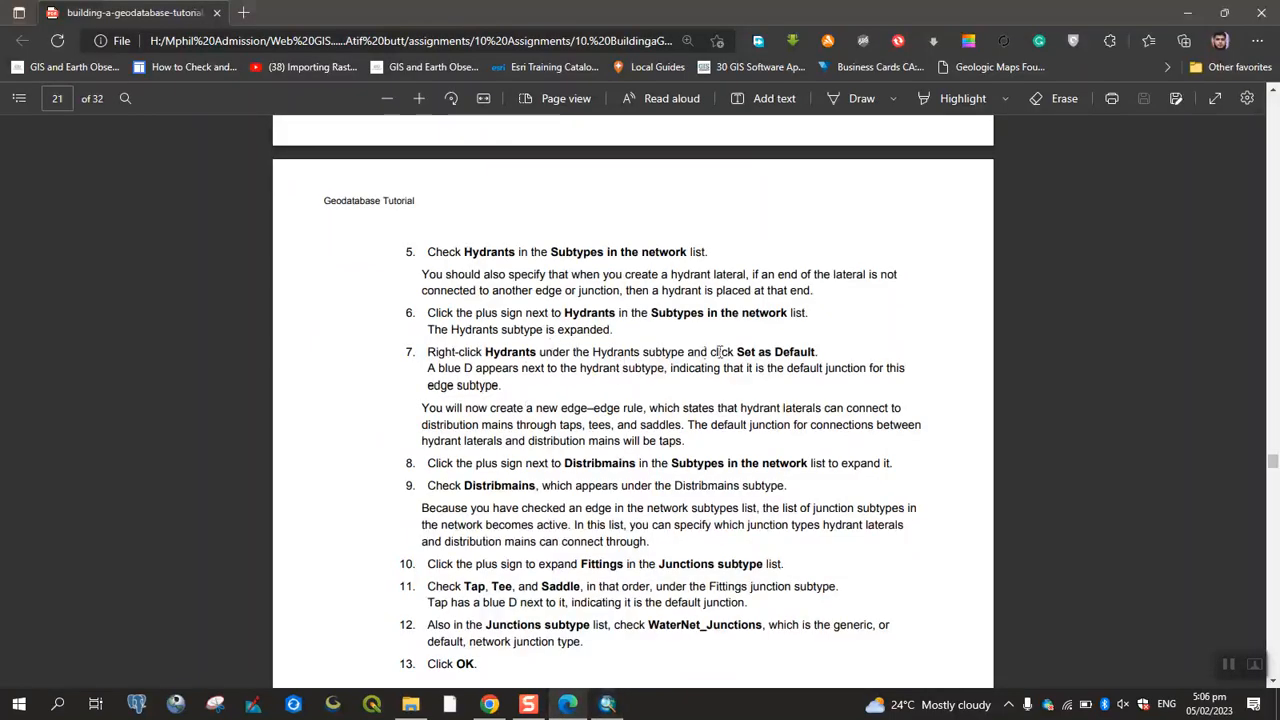
pyautogui.click(563, 706)
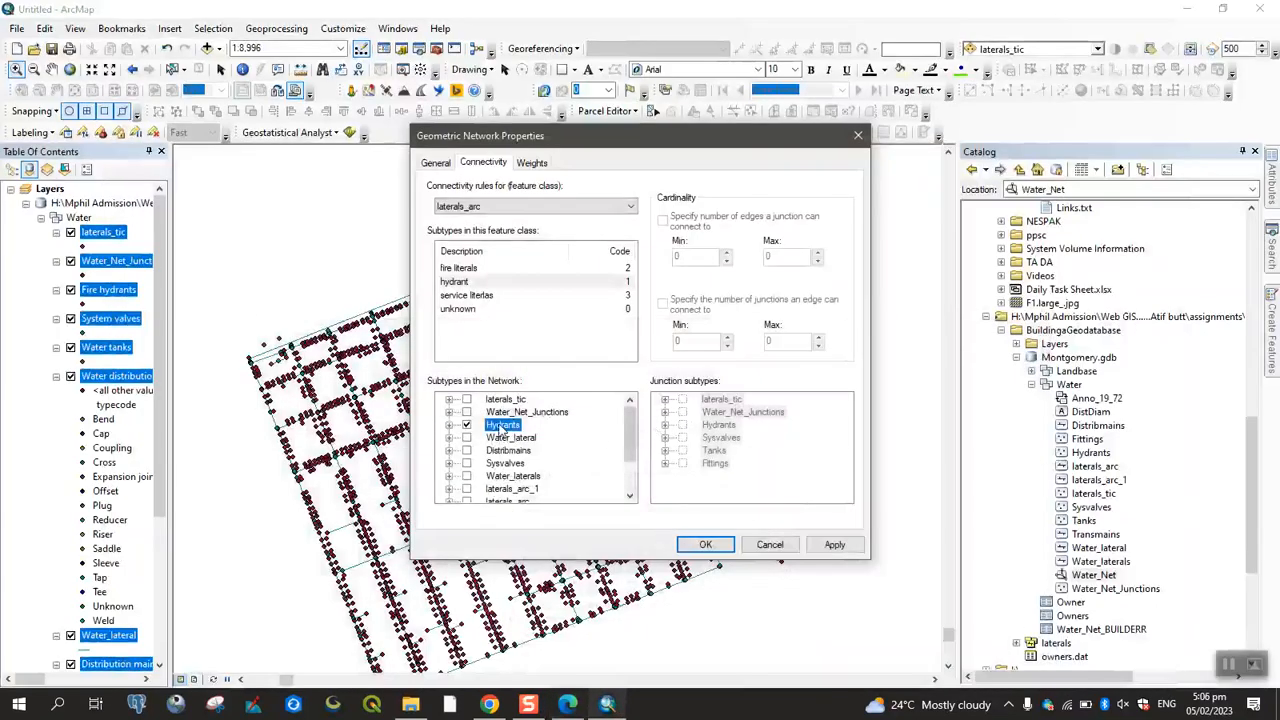
pyautogui.click(522, 166)
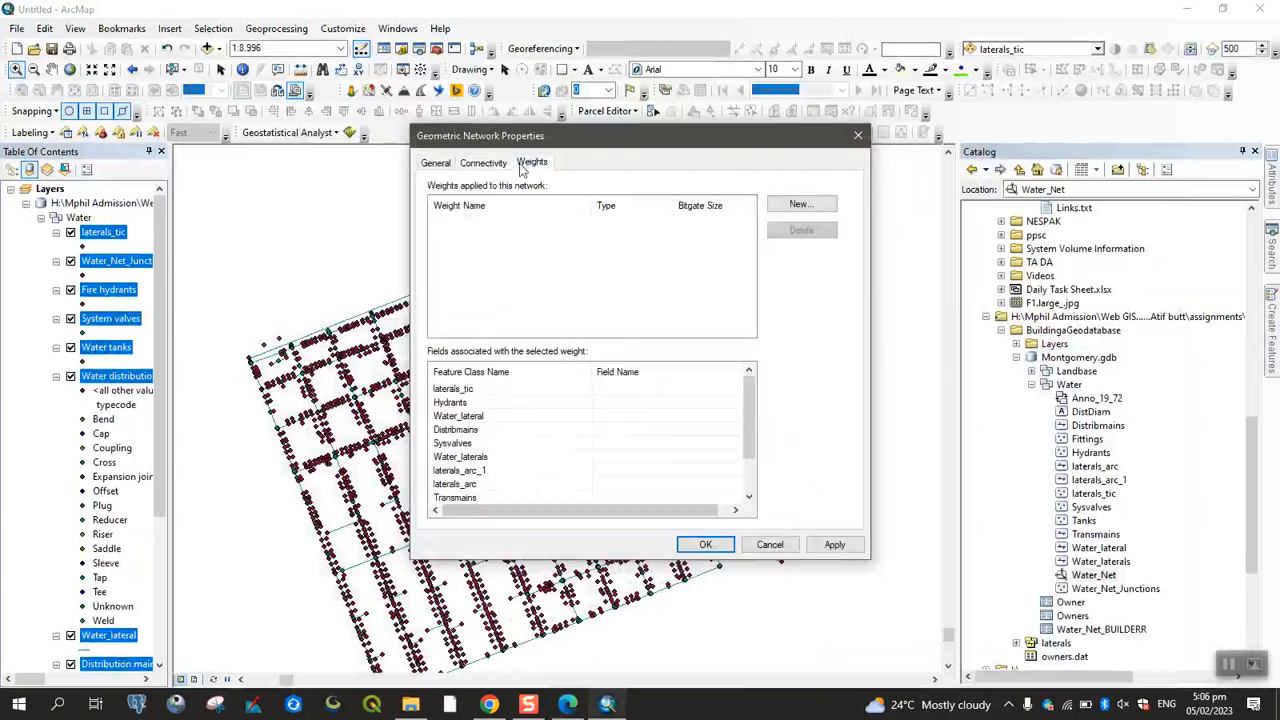
pyautogui.click(452, 404)
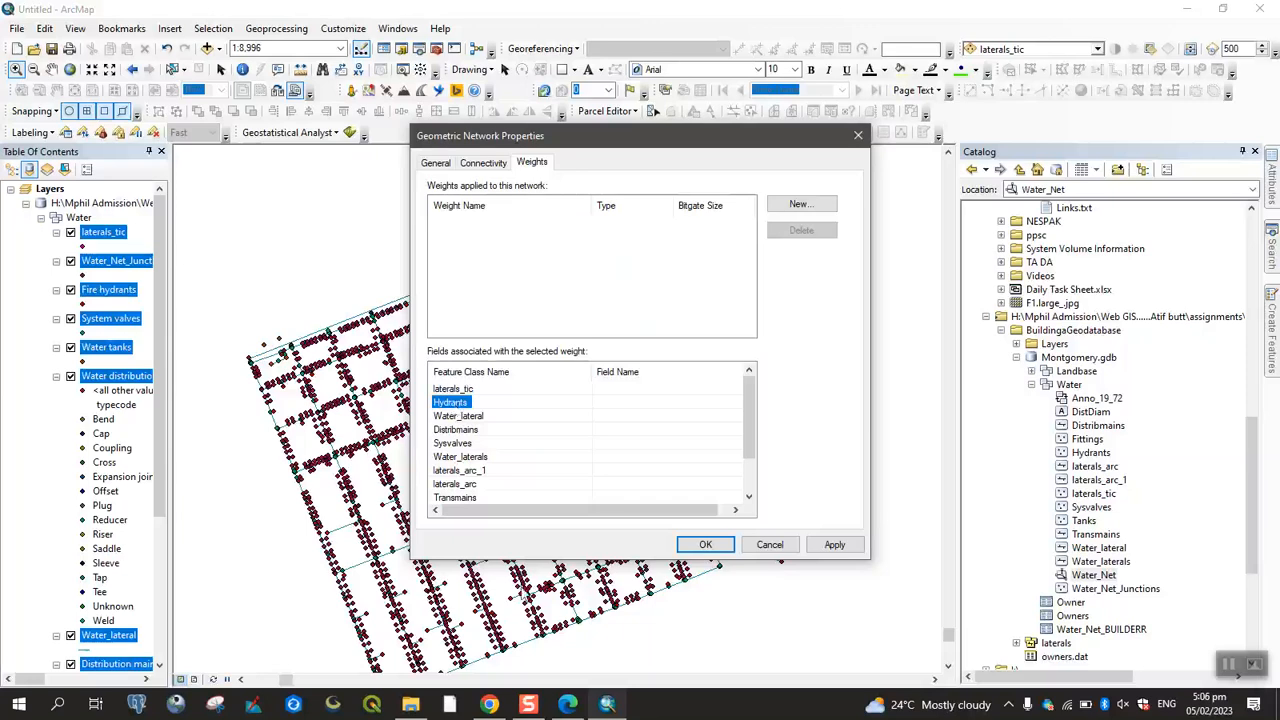
# - Recheck tutorial step 7 in Edge, return to ArcMap's connectivity rules, and set Hydrants as the default junction for the hydrant subtype
pyautogui.click(567, 704)
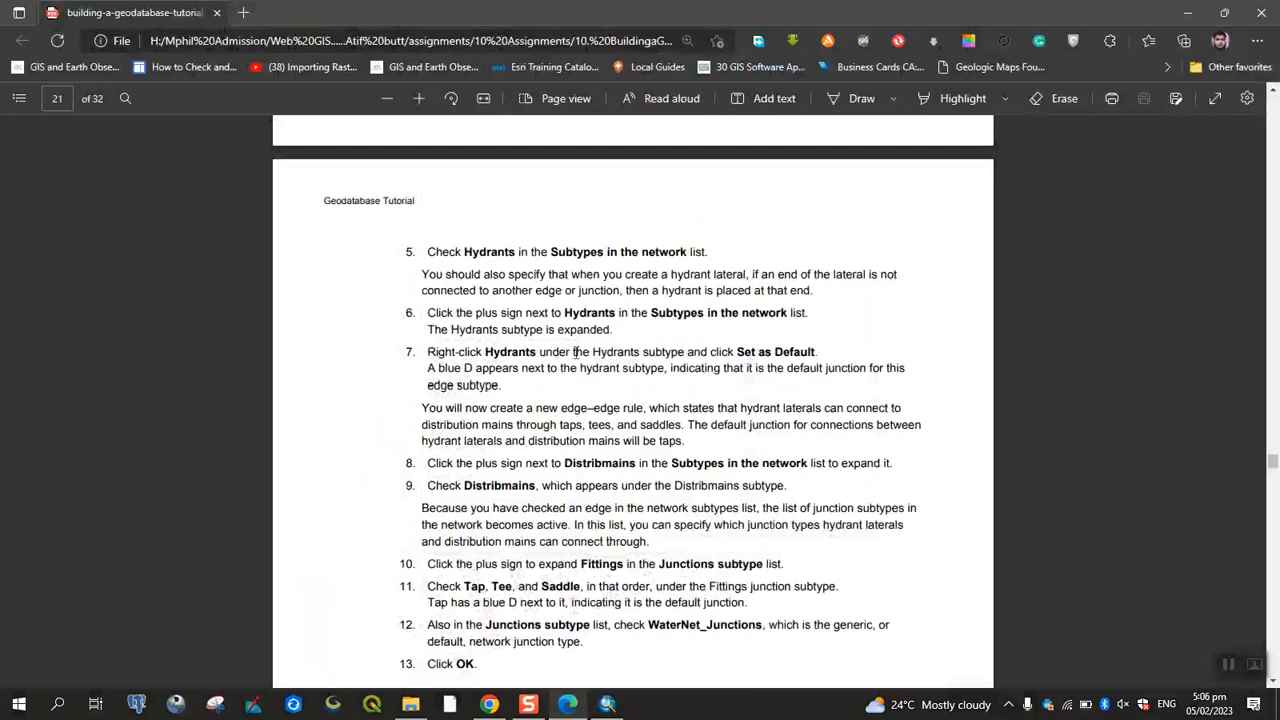
pyautogui.click(605, 704)
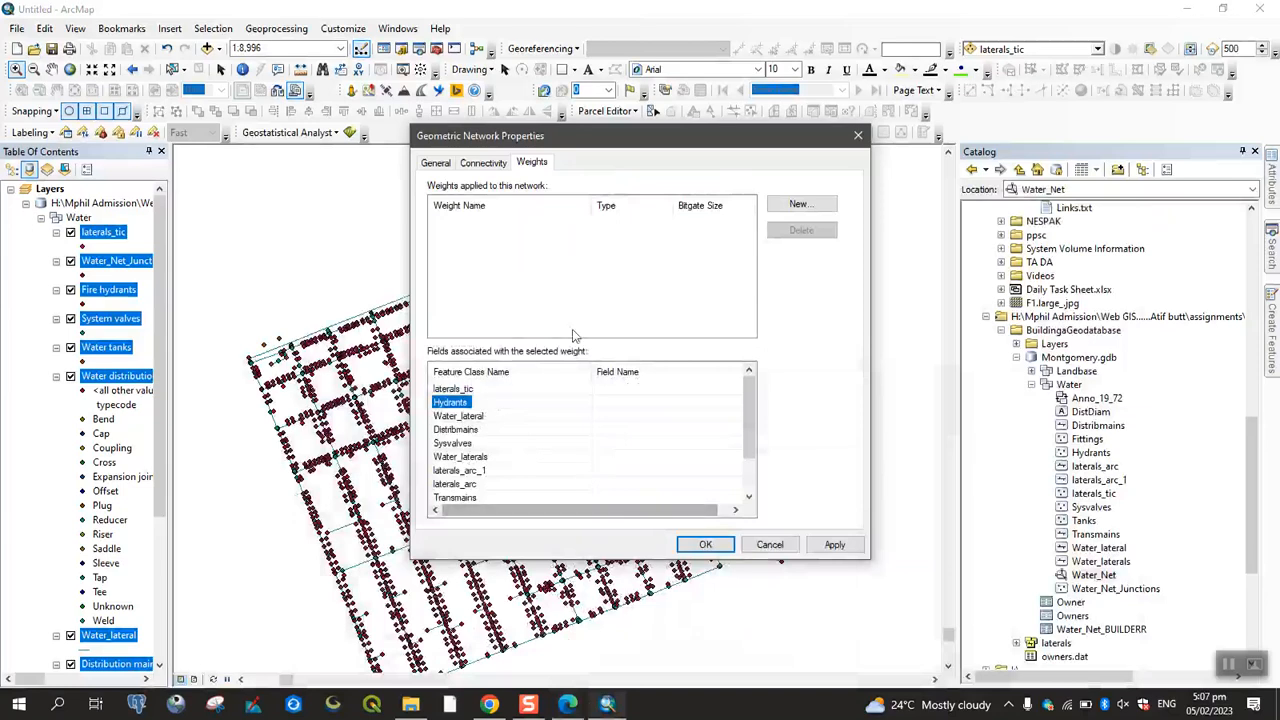
pyautogui.click(482, 164)
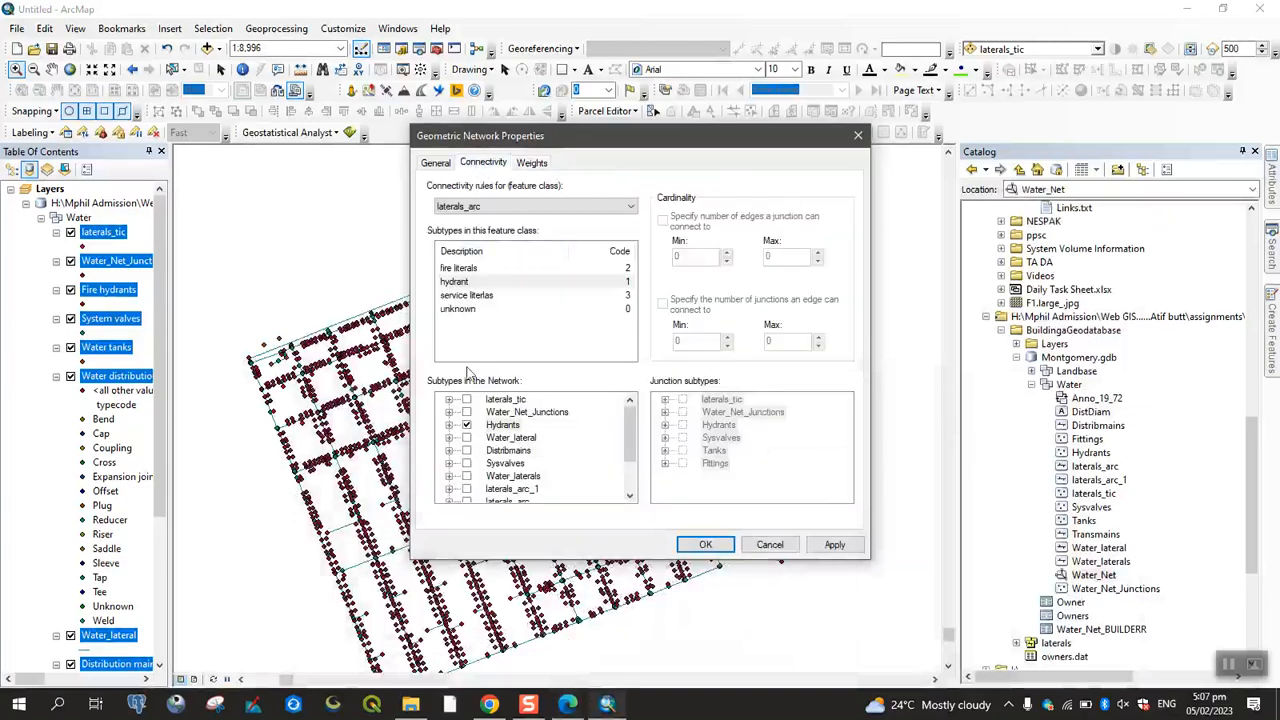
pyautogui.click(502, 428)
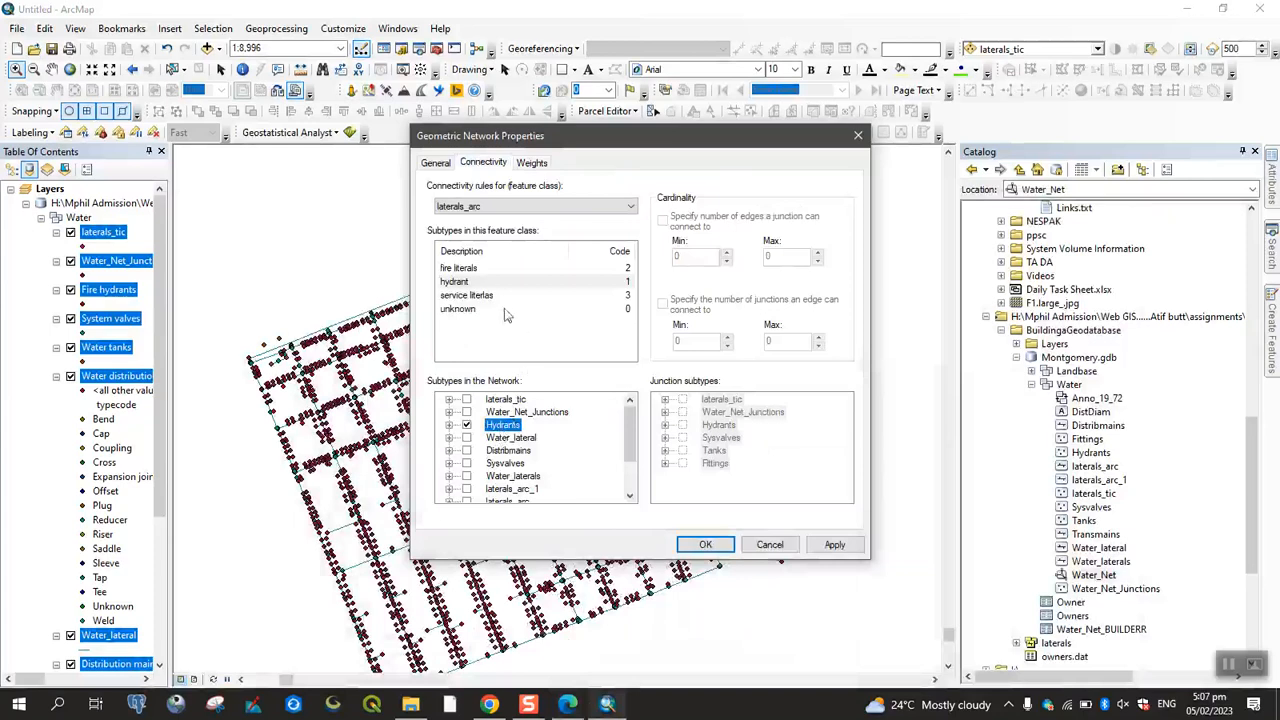
pyautogui.click(460, 283)
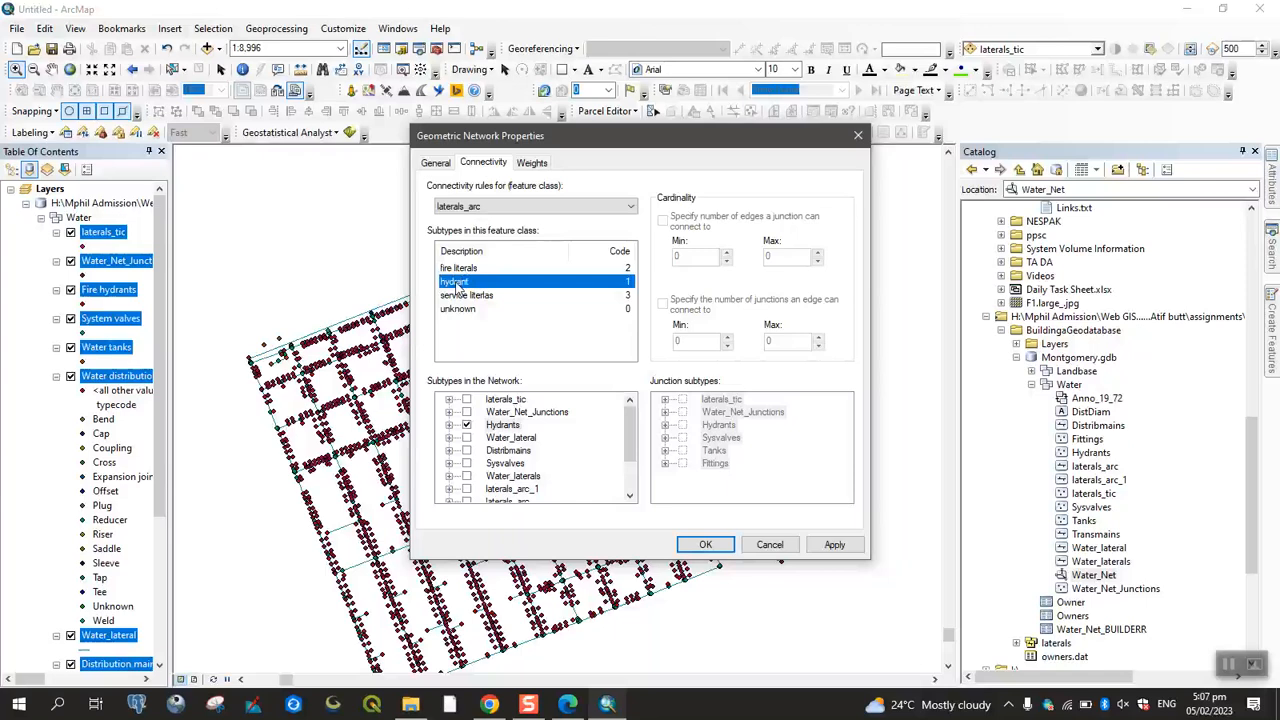
pyautogui.click(494, 425)
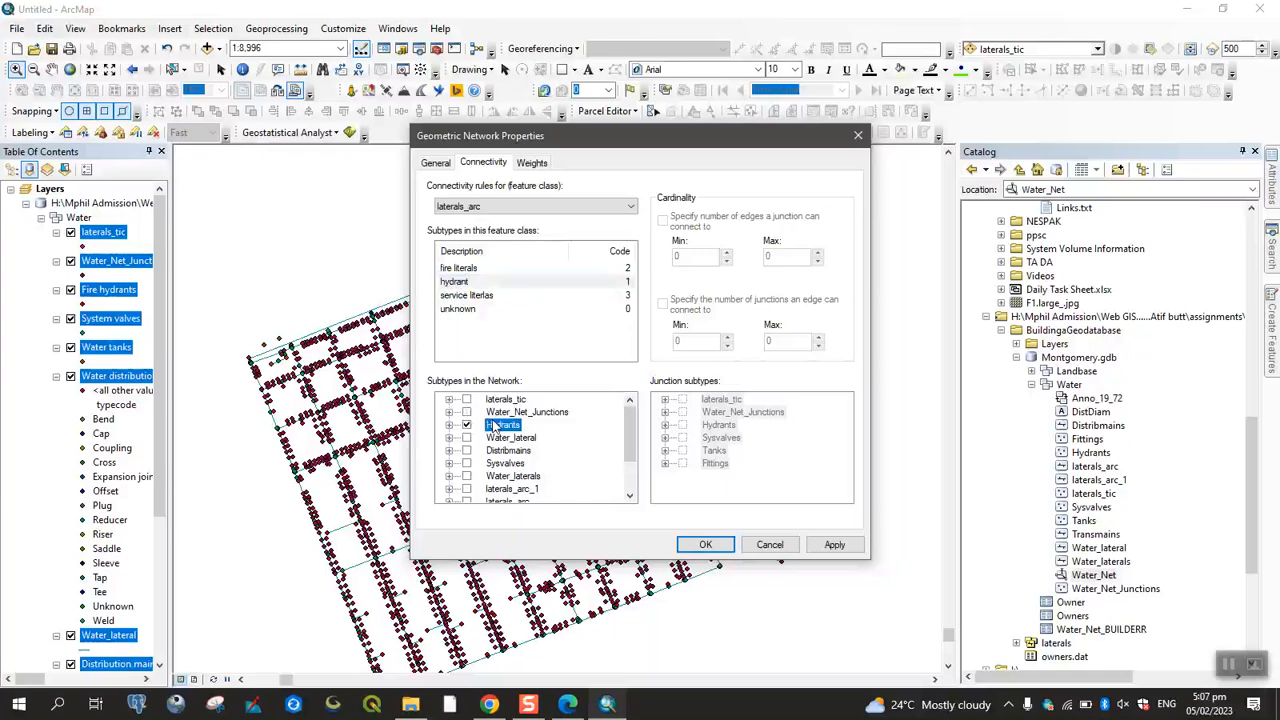
pyautogui.click(450, 425)
pyautogui.click(525, 438)
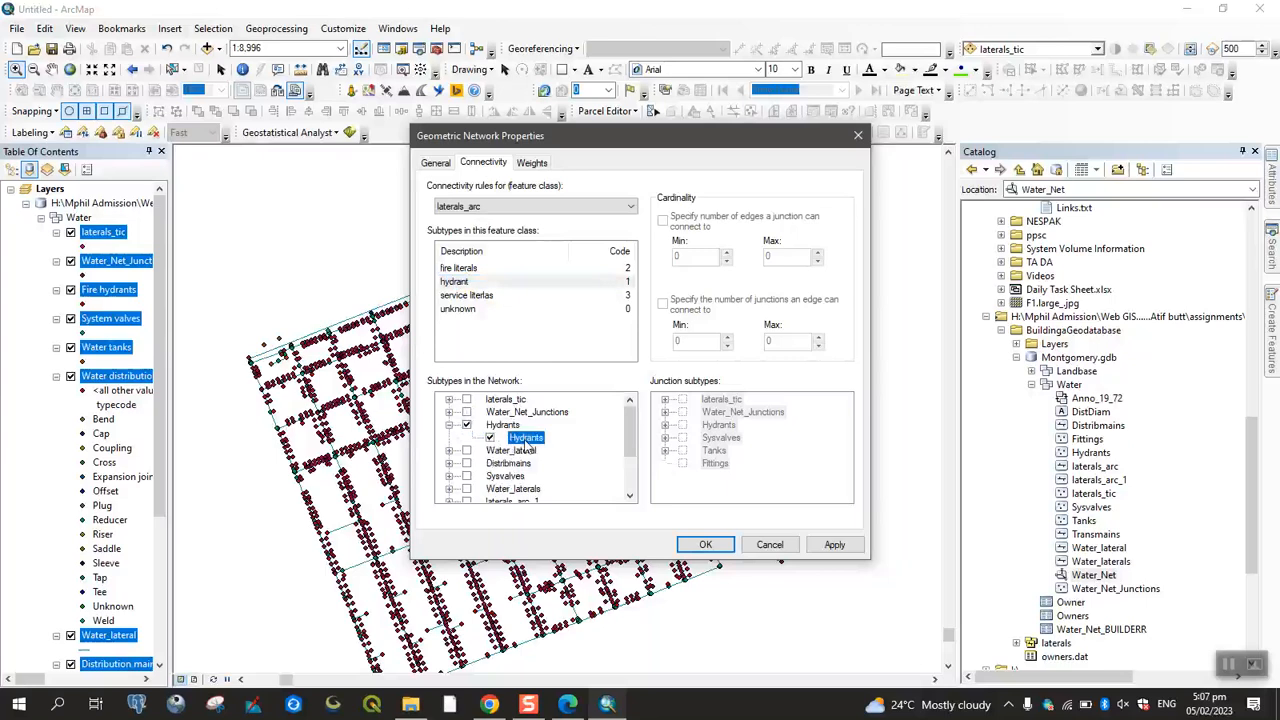
pyautogui.click(570, 451)
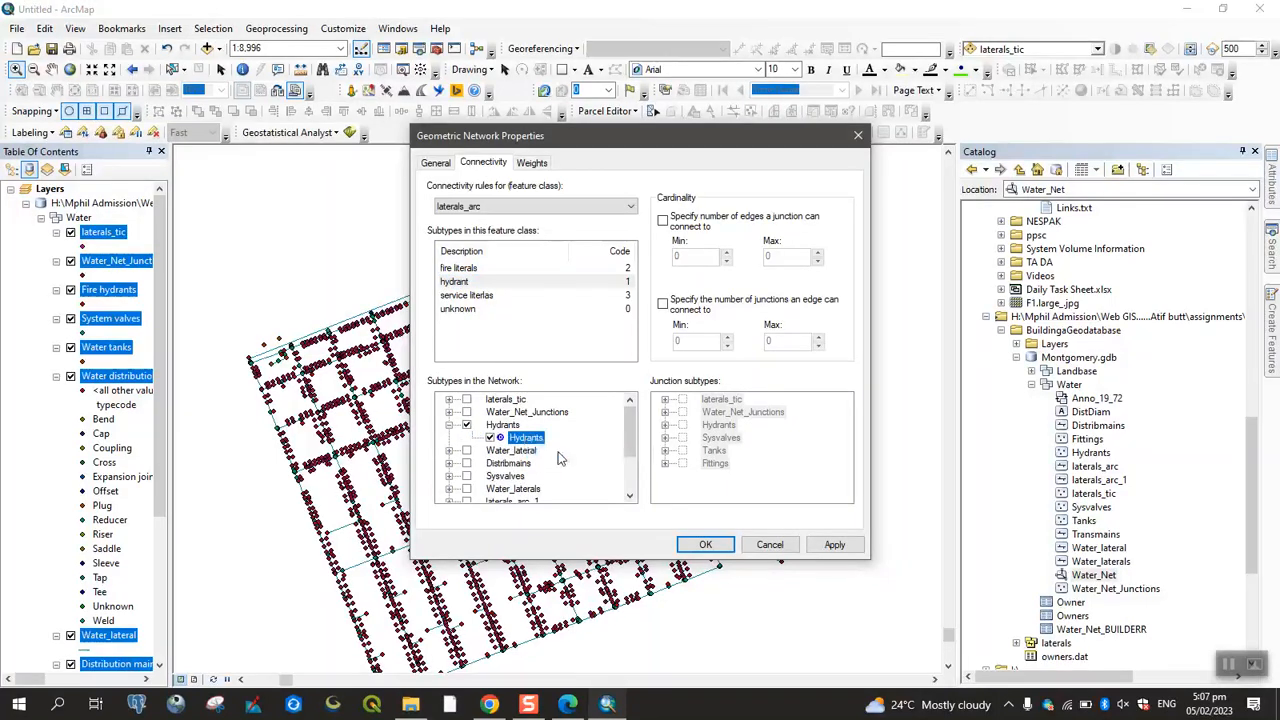
# - Following tutorial steps 8 and 9 in Edge, allow the hydrant subtype to connect to the Distribmains subtype in ArcMap
pyautogui.hotkey('alt', 'Tab')
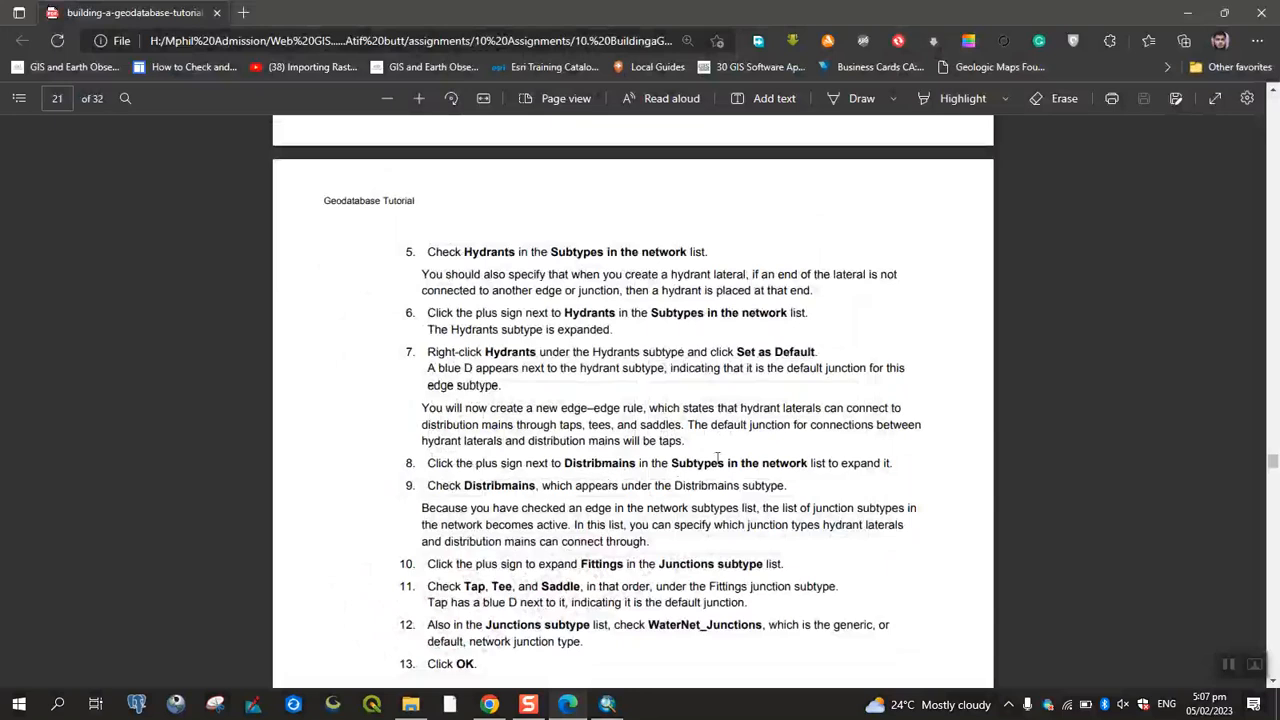
pyautogui.click(607, 704)
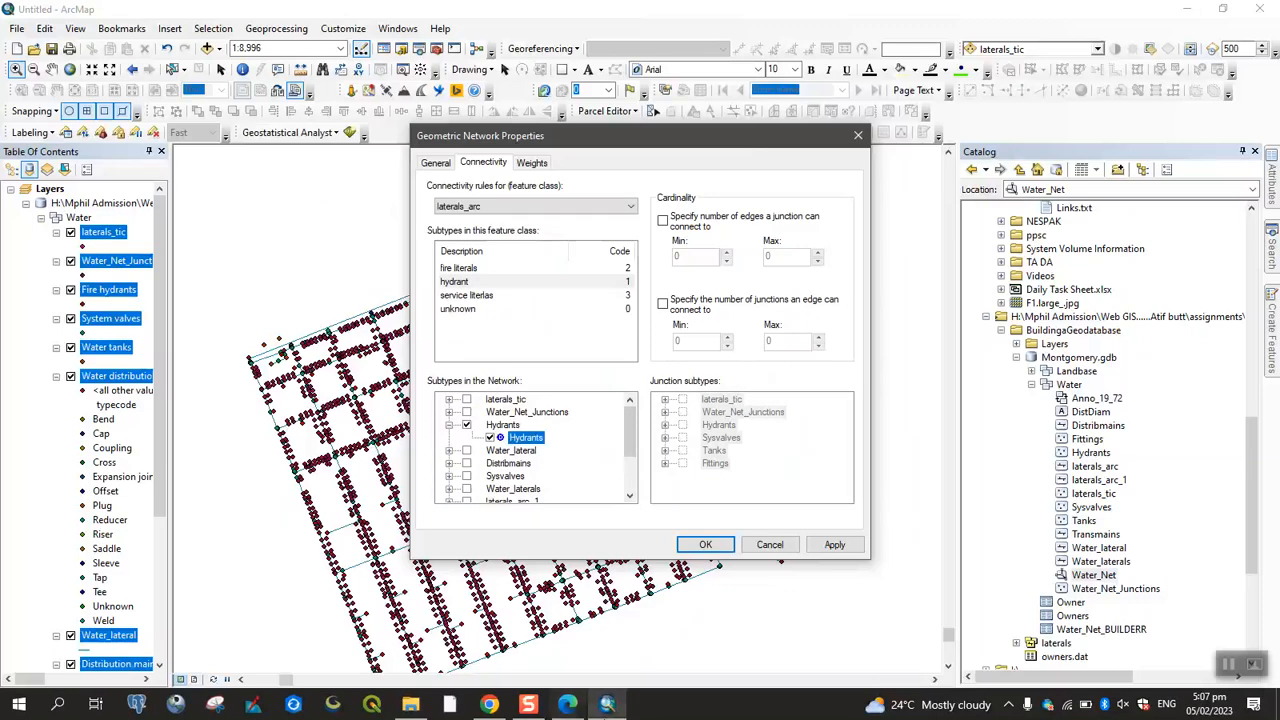
pyautogui.click(450, 464)
pyautogui.click(562, 705)
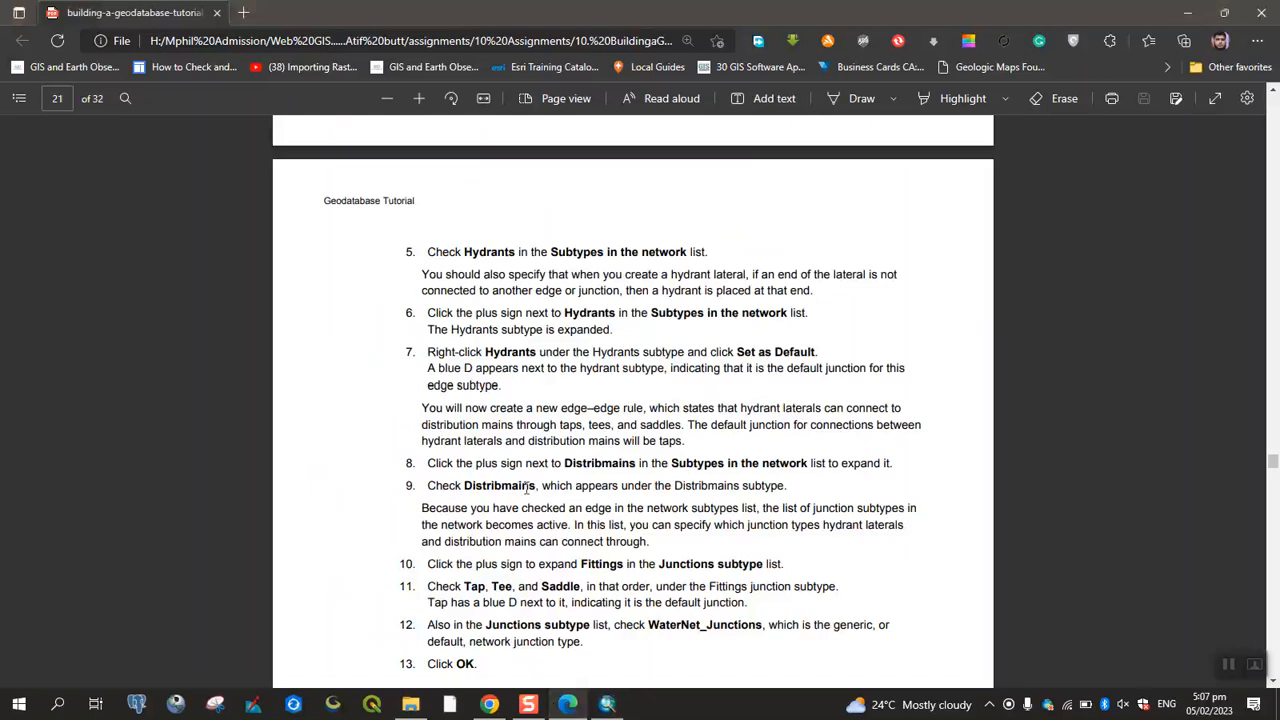
pyautogui.click(567, 705)
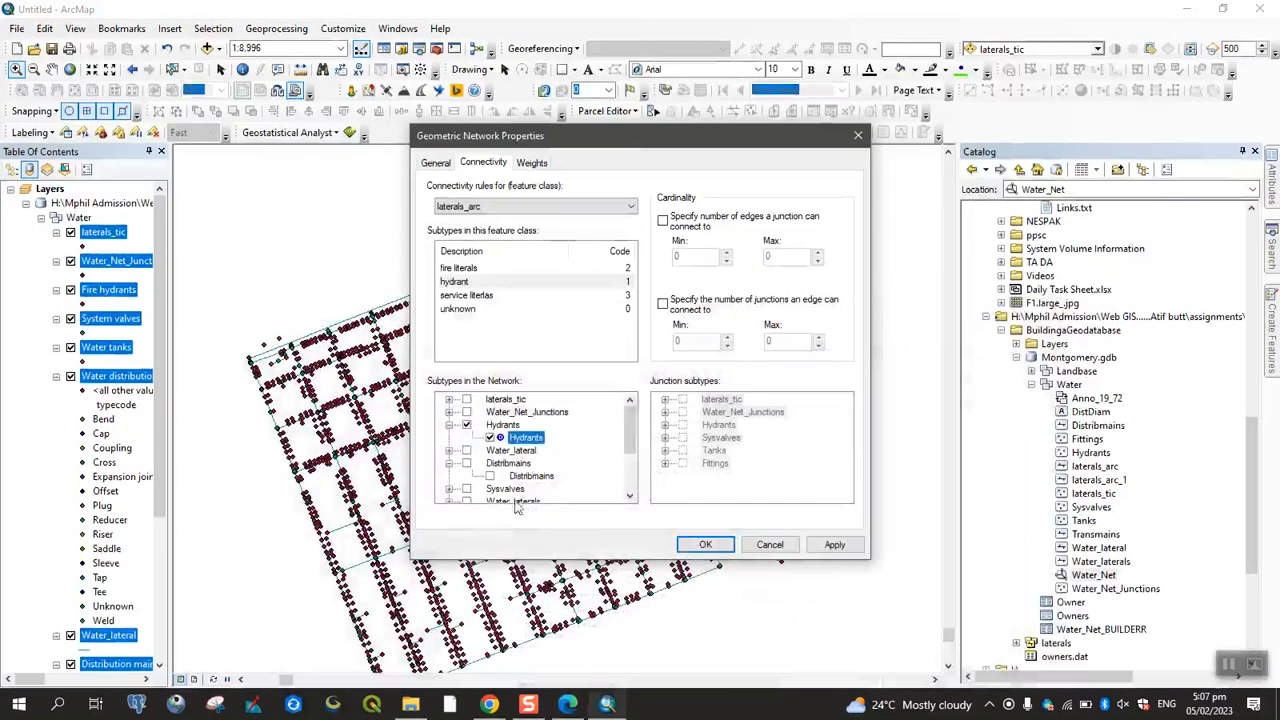
pyautogui.click(490, 476)
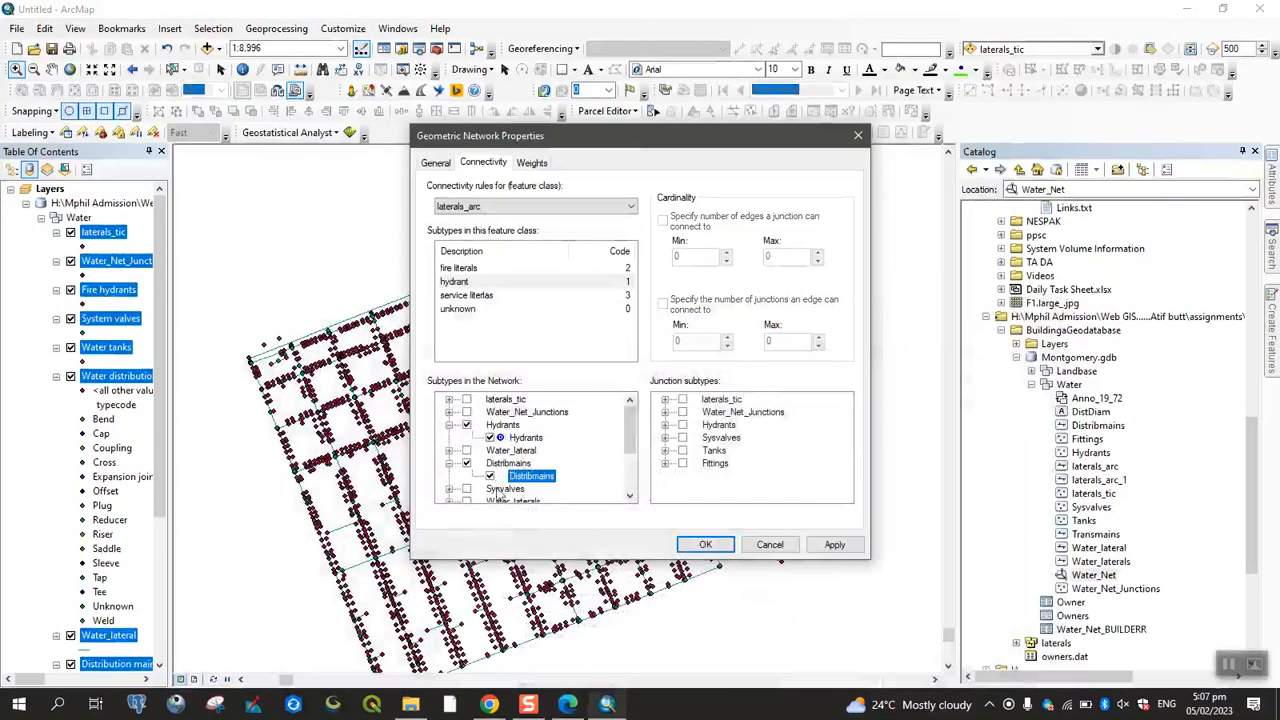
# - Read tutorial steps 10 to 13 in Edge, return to ArcMap, and include all Fittings subtypes as junctions for the Distribmains connection
pyautogui.click(567, 704)
pyautogui.scroll(-4, 585, 541)
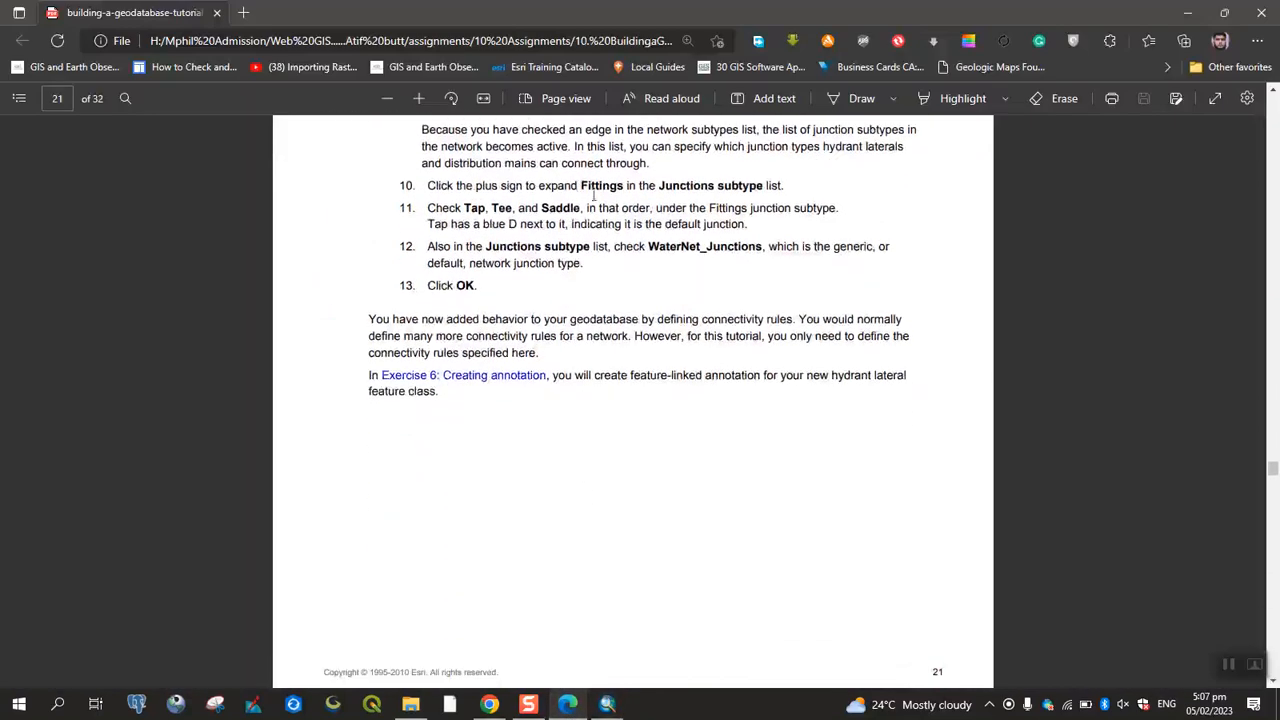
pyautogui.click(567, 704)
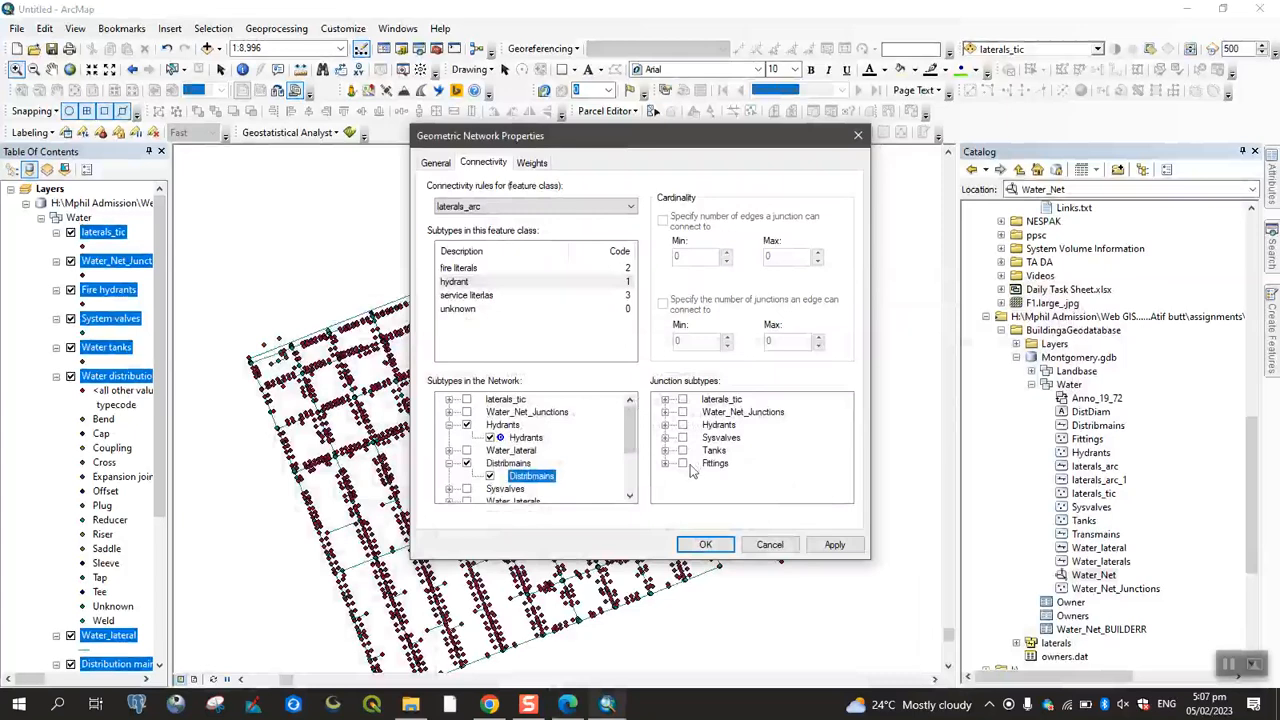
pyautogui.click(683, 464)
pyautogui.click(665, 465)
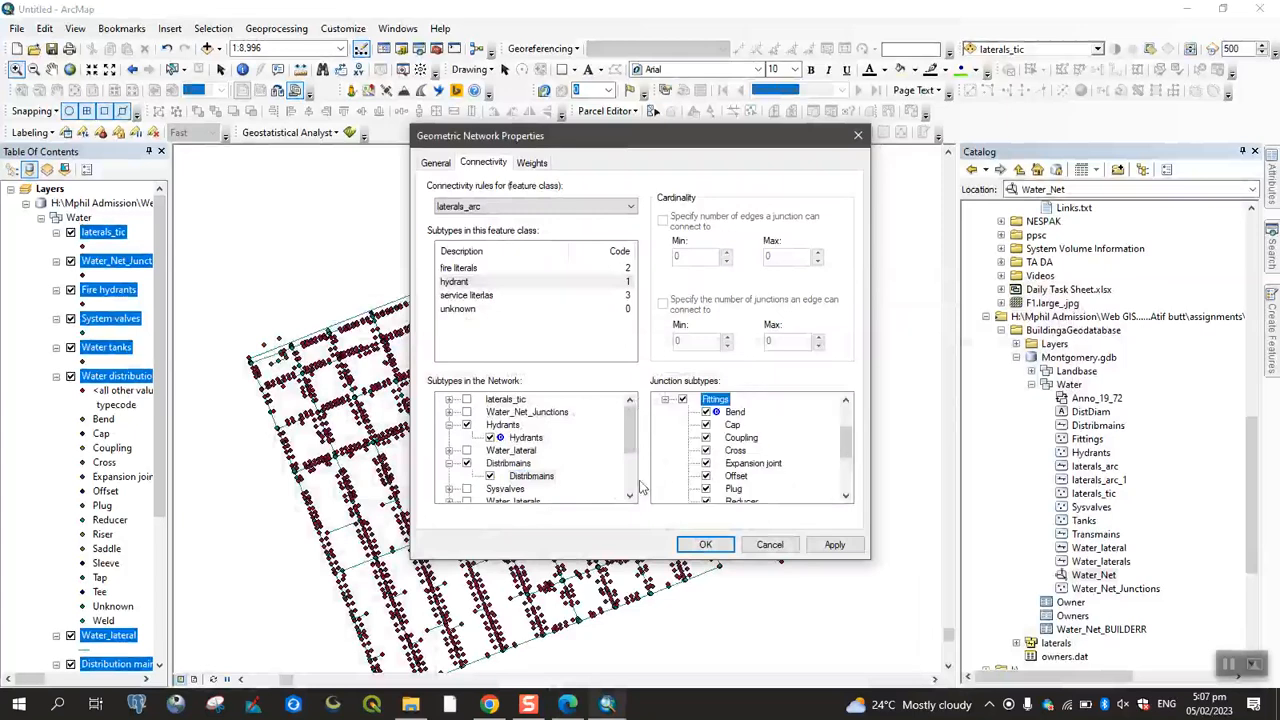
# - Check tutorial step 12 in Edge, return to ArcMap, and add Water_Net_Junctions to the allowed junction subtypes
pyautogui.click(567, 704)
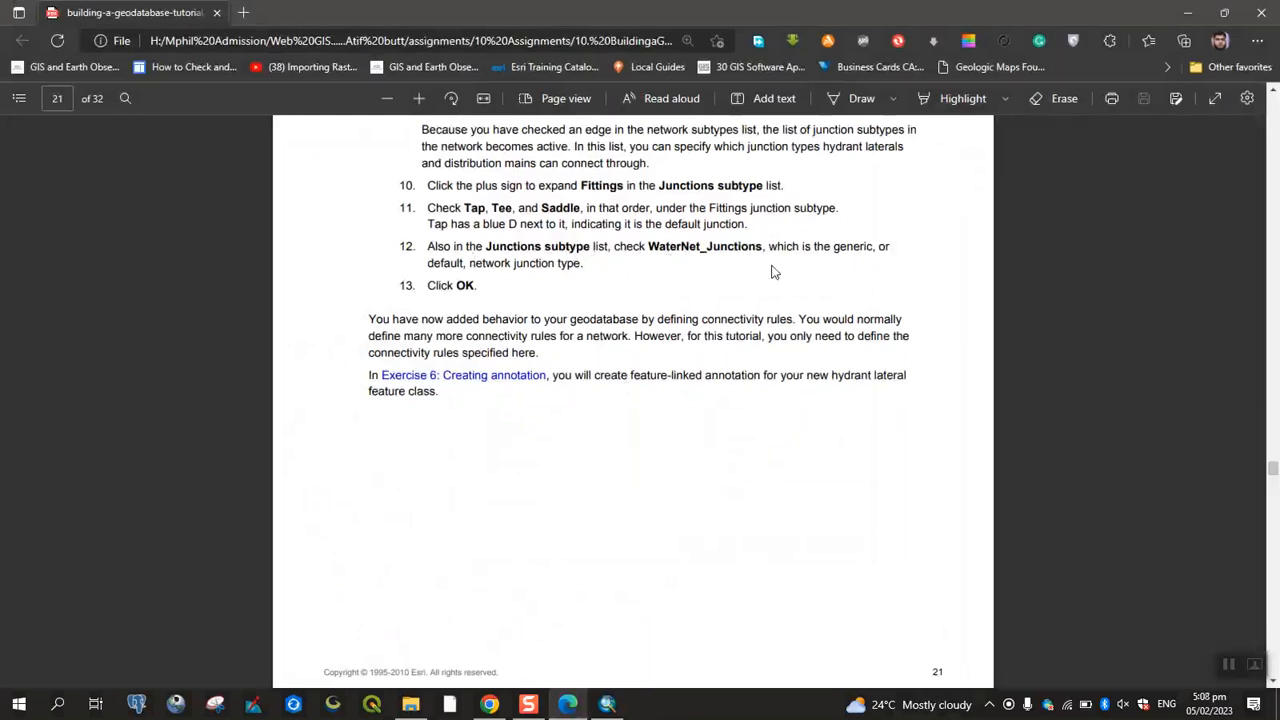
pyautogui.click(567, 704)
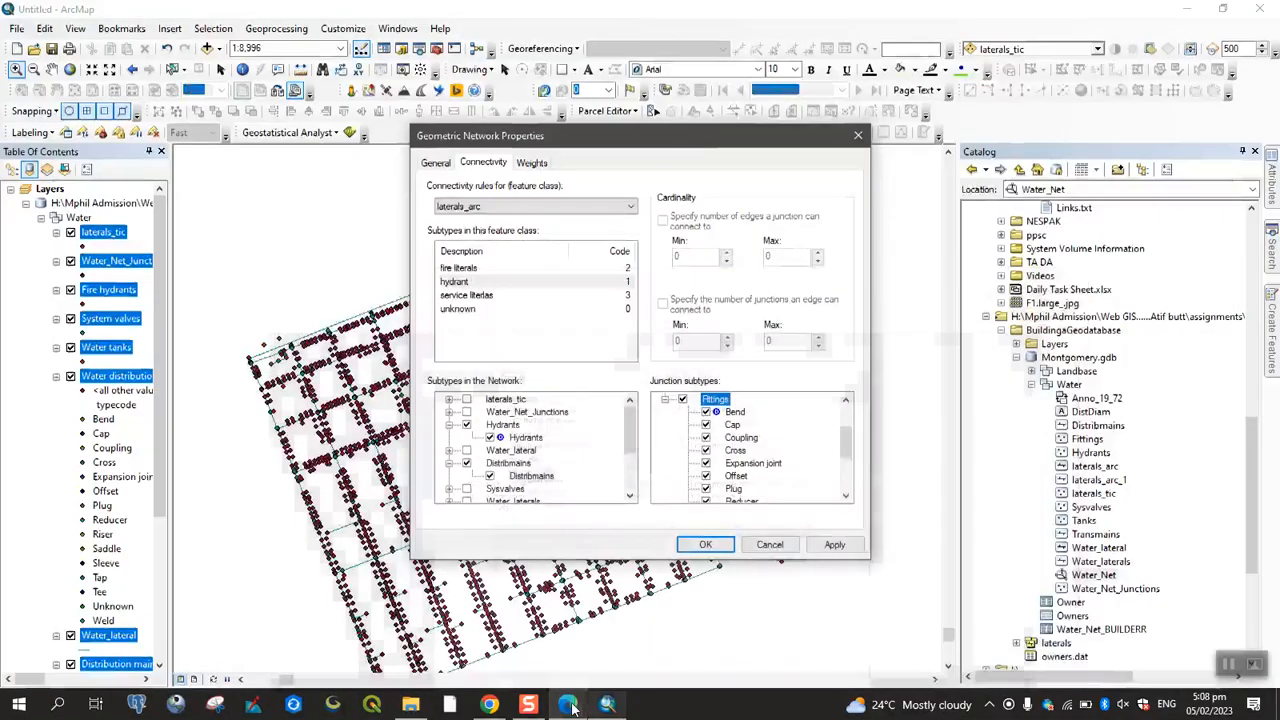
pyautogui.click(665, 400)
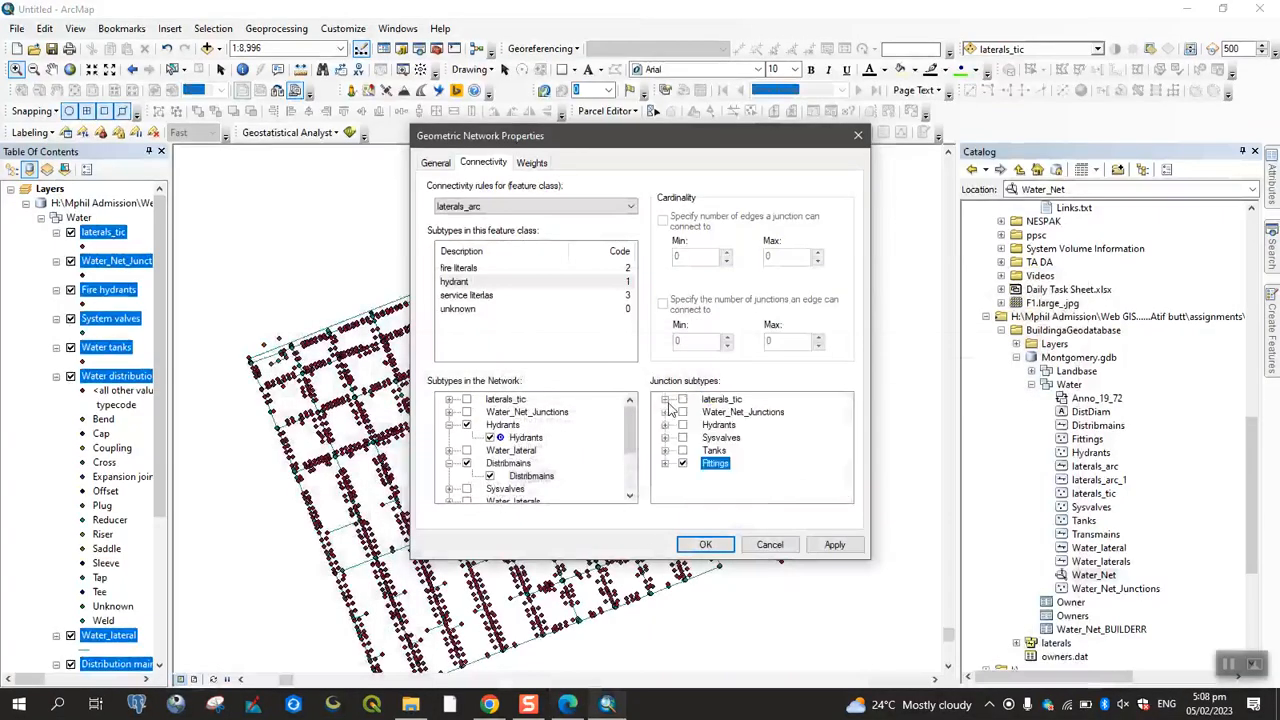
pyautogui.click(682, 412)
# - Review the tutorial back to the start of Exercise 5 in Edge, then return to ArcMap and save the connectivity rules
pyautogui.click(567, 704)
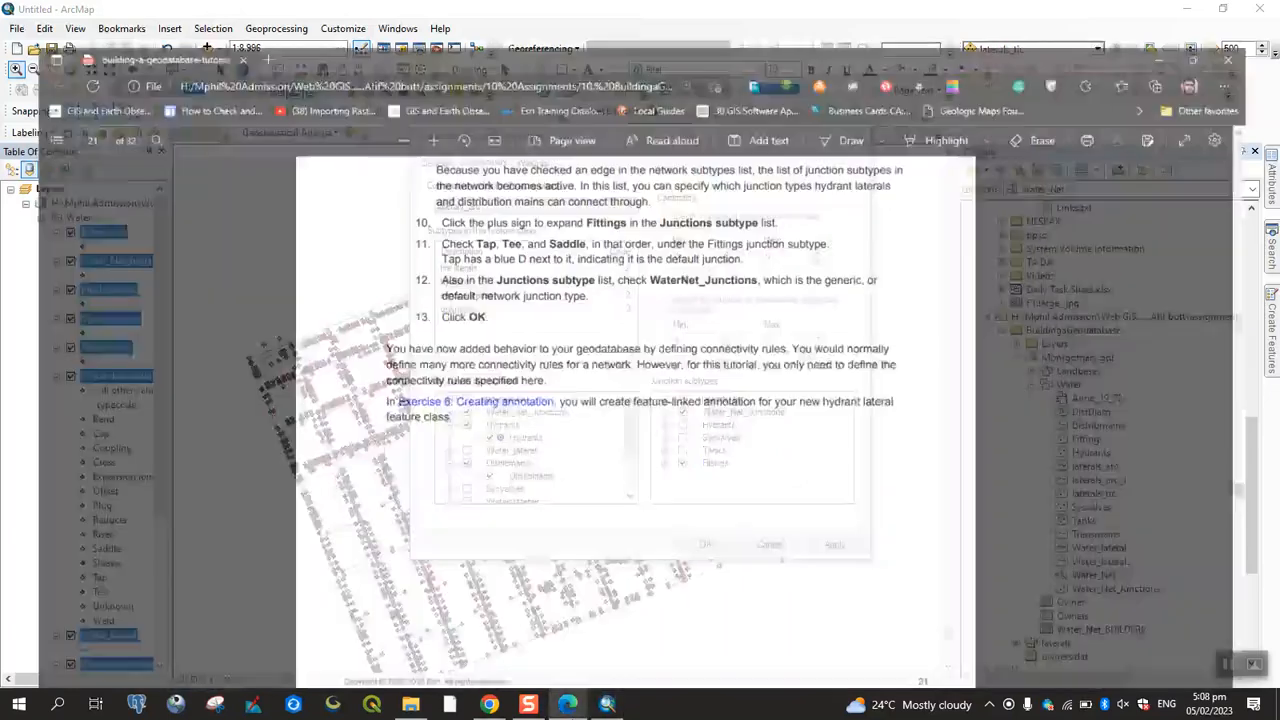
pyautogui.scroll(-5, 514, 462)
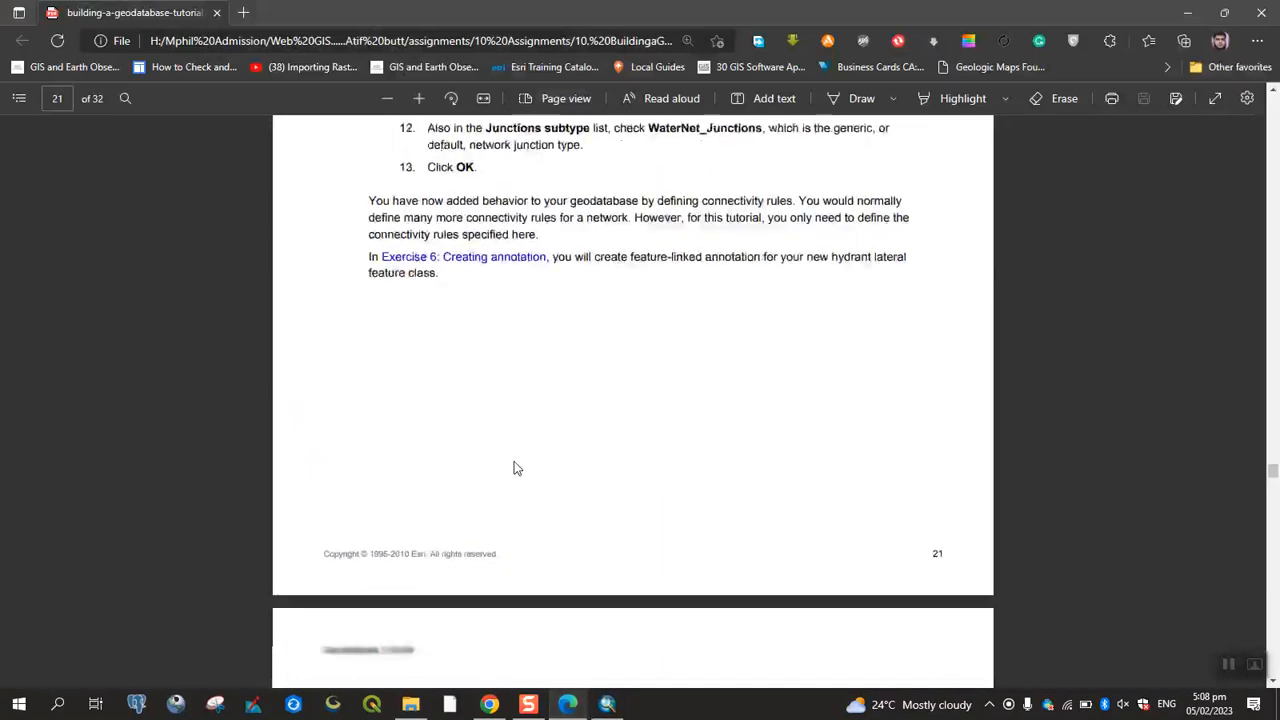
pyautogui.scroll(20, 514, 467)
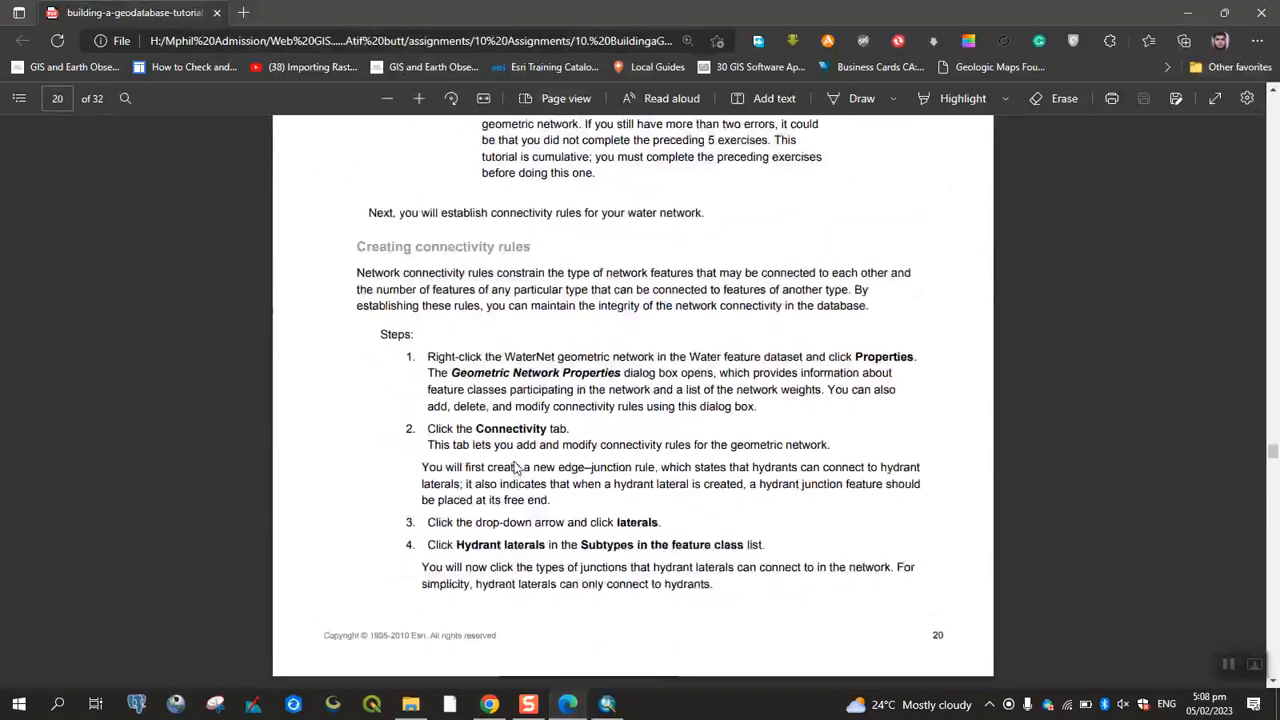
pyautogui.scroll(10, 514, 467)
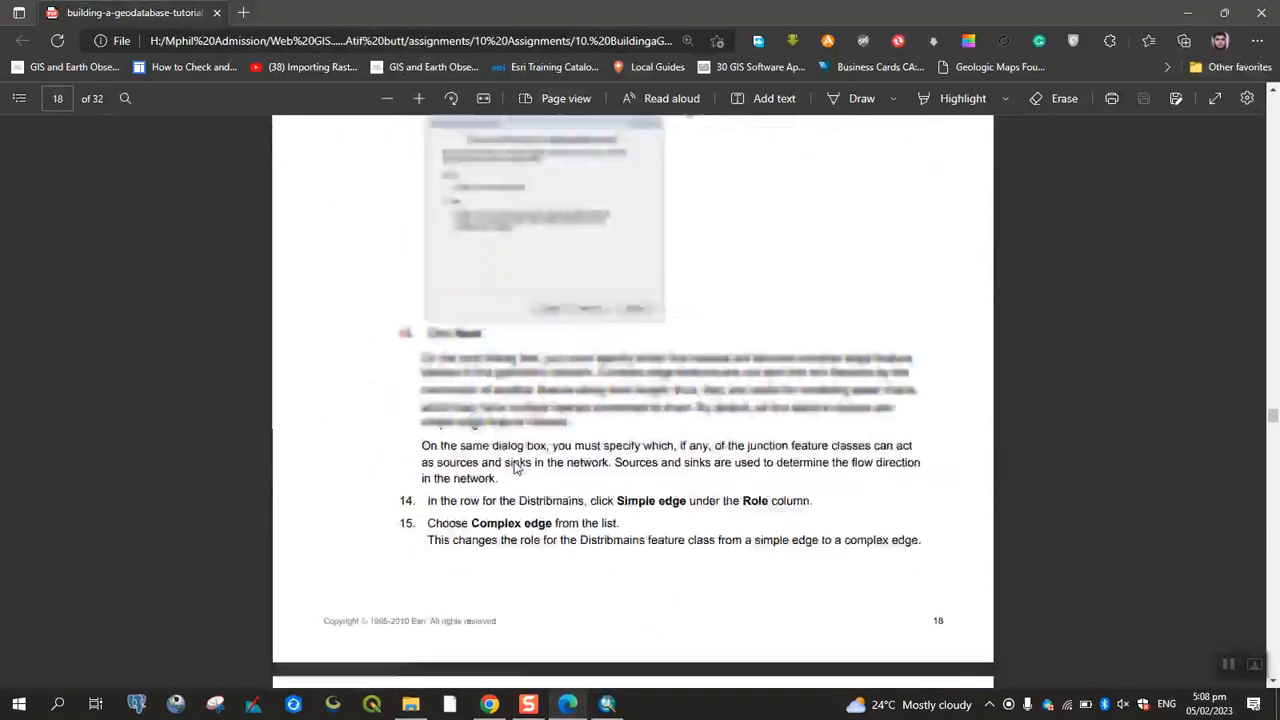
pyautogui.scroll(15, 514, 467)
pyautogui.scroll(-4, 514, 467)
pyautogui.scroll(-3, 514, 467)
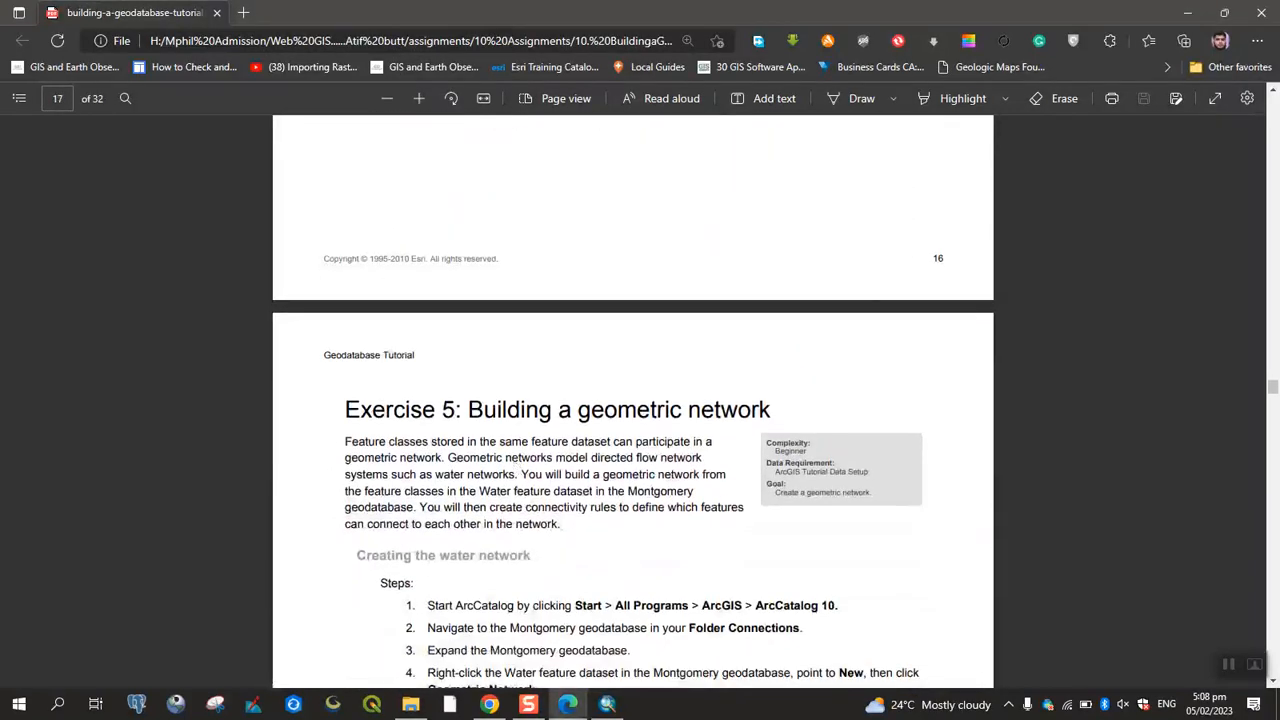
pyautogui.click(596, 708)
pyautogui.click(710, 544)
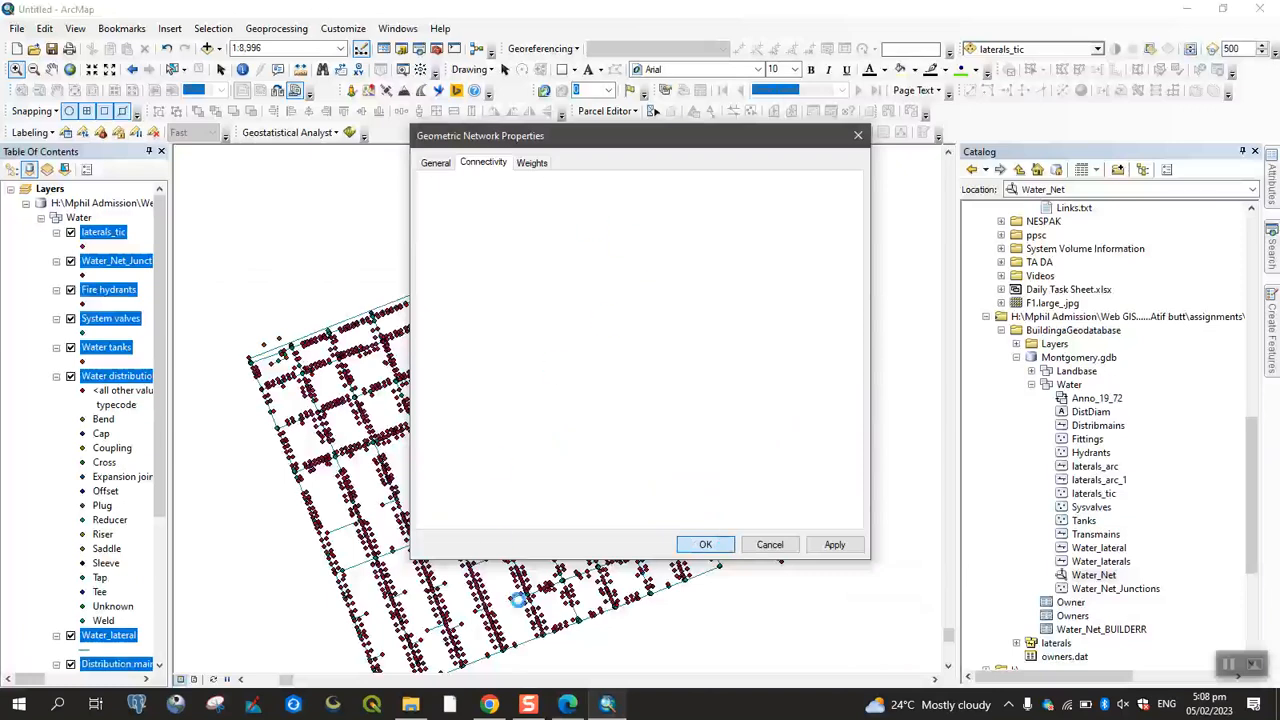
# - Look at the Exercise 5 introduction in Edge, return to ArcMap, and view the whole water network with no layers selected
pyautogui.click(567, 704)
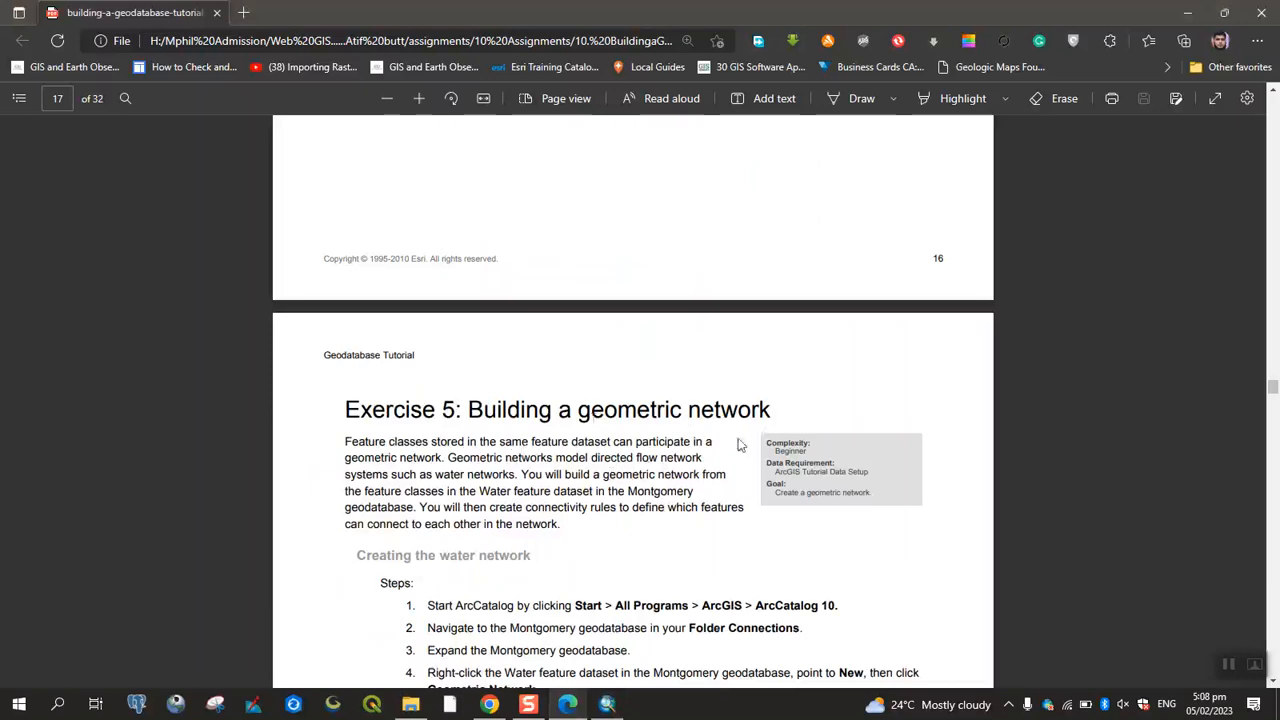
pyautogui.click(606, 704)
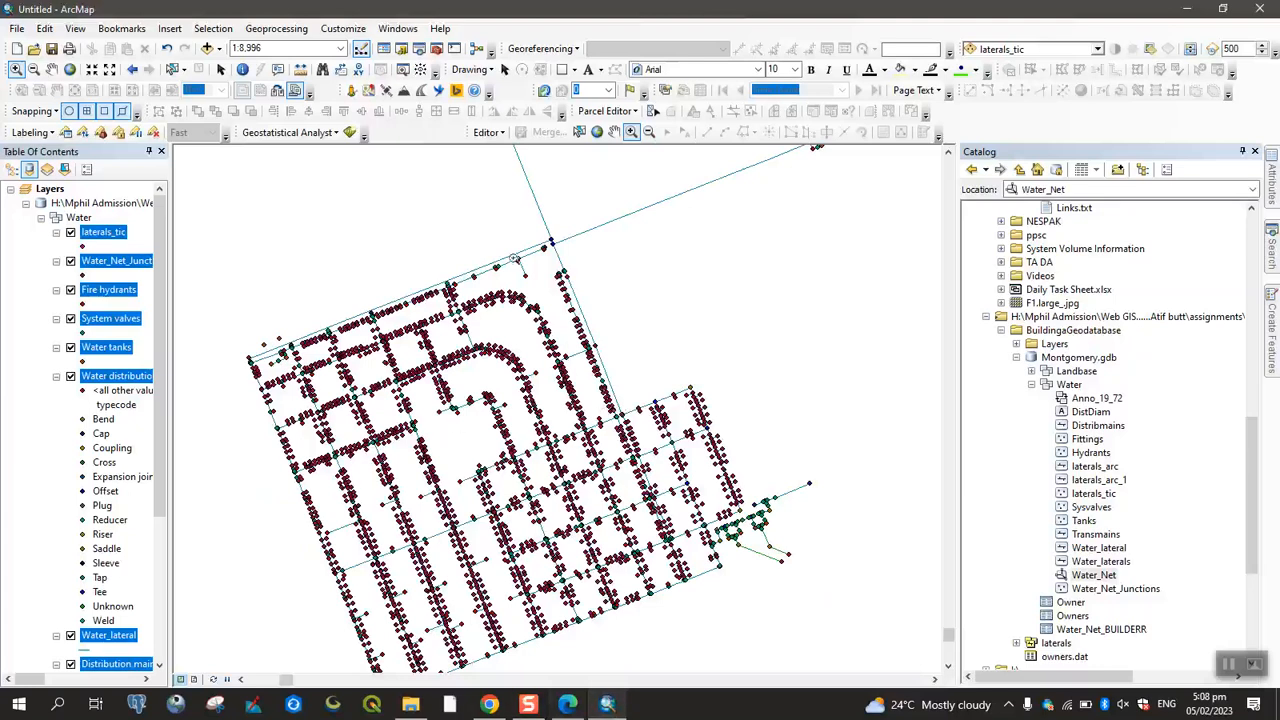
pyautogui.click(614, 132)
pyautogui.moveTo(314, 456); pyautogui.dragTo(314, 375)
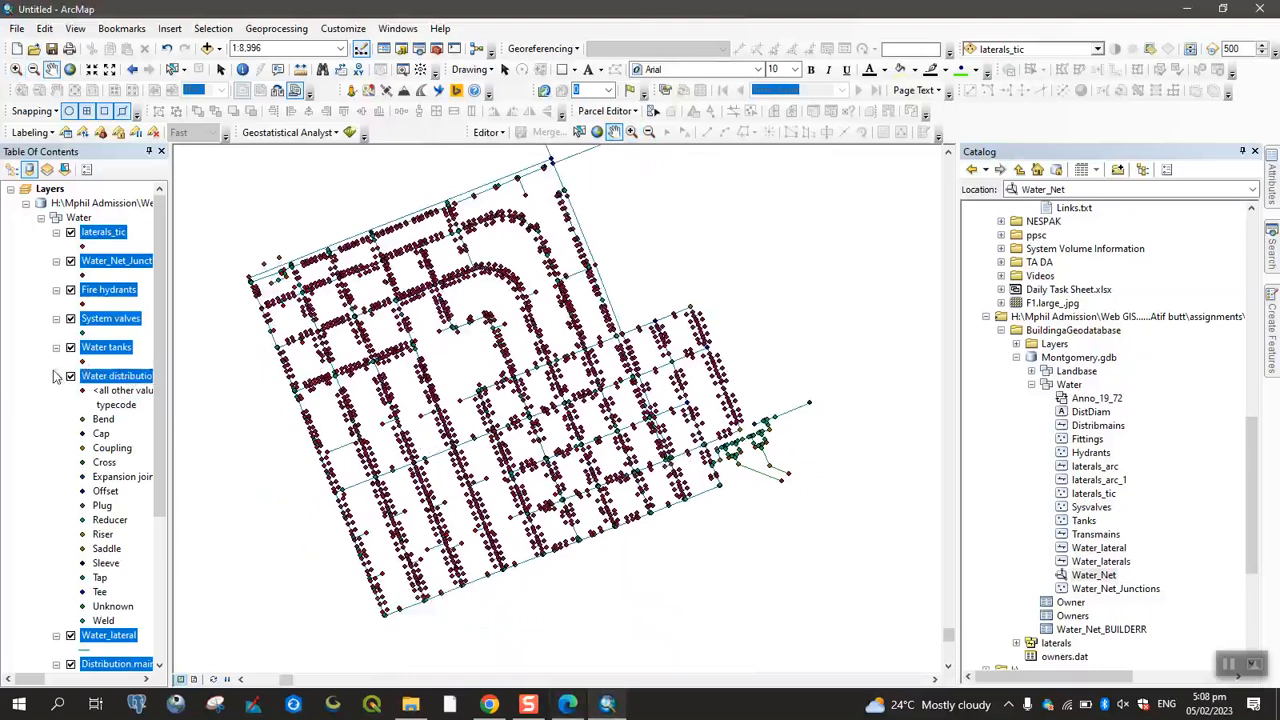
pyautogui.click(53, 290)
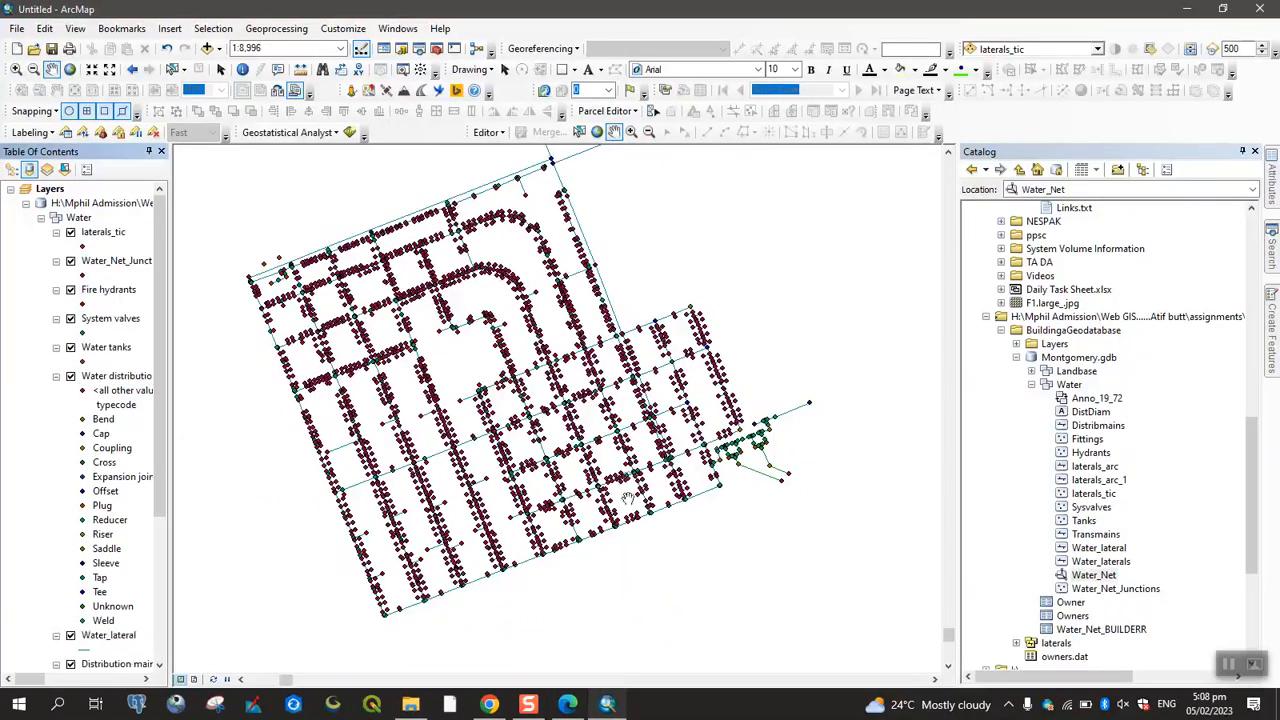